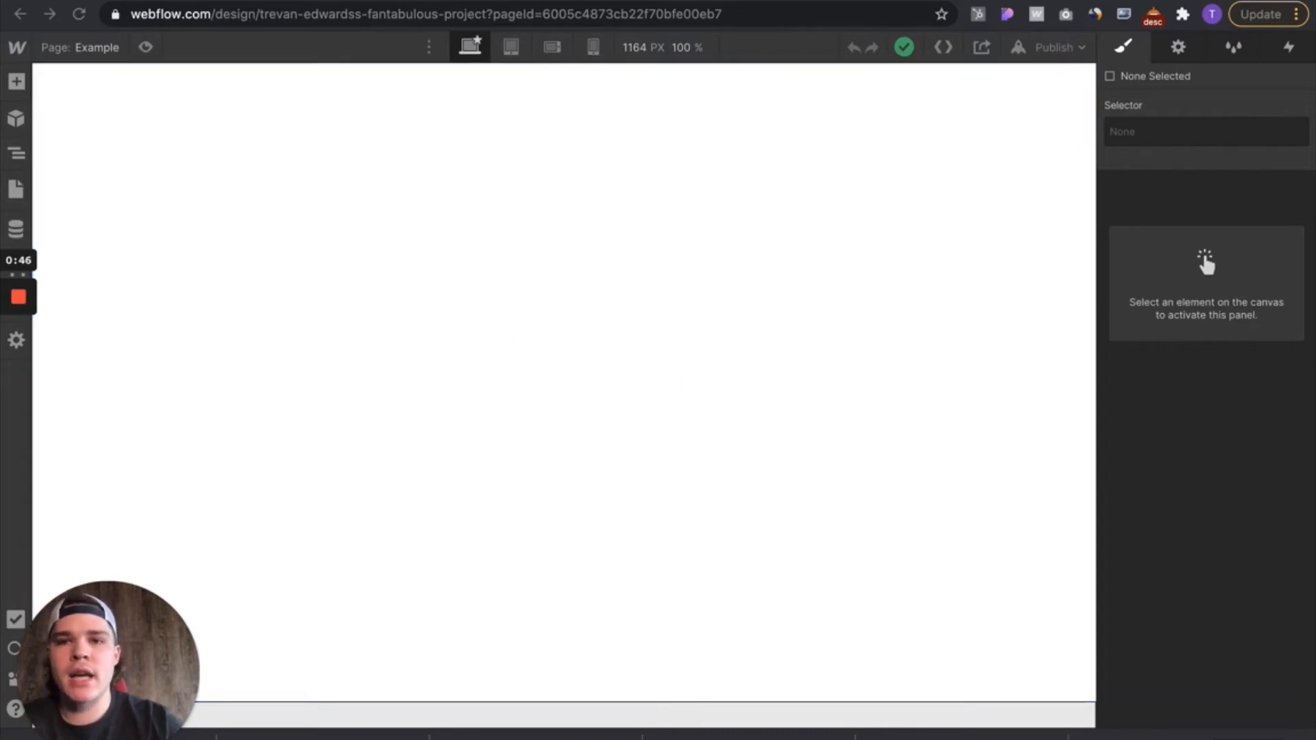
Step: Start a new CMS collection and name it "Blog for SEO"
key("ctrl+Tab")
key("ctrl+shift+Tab")
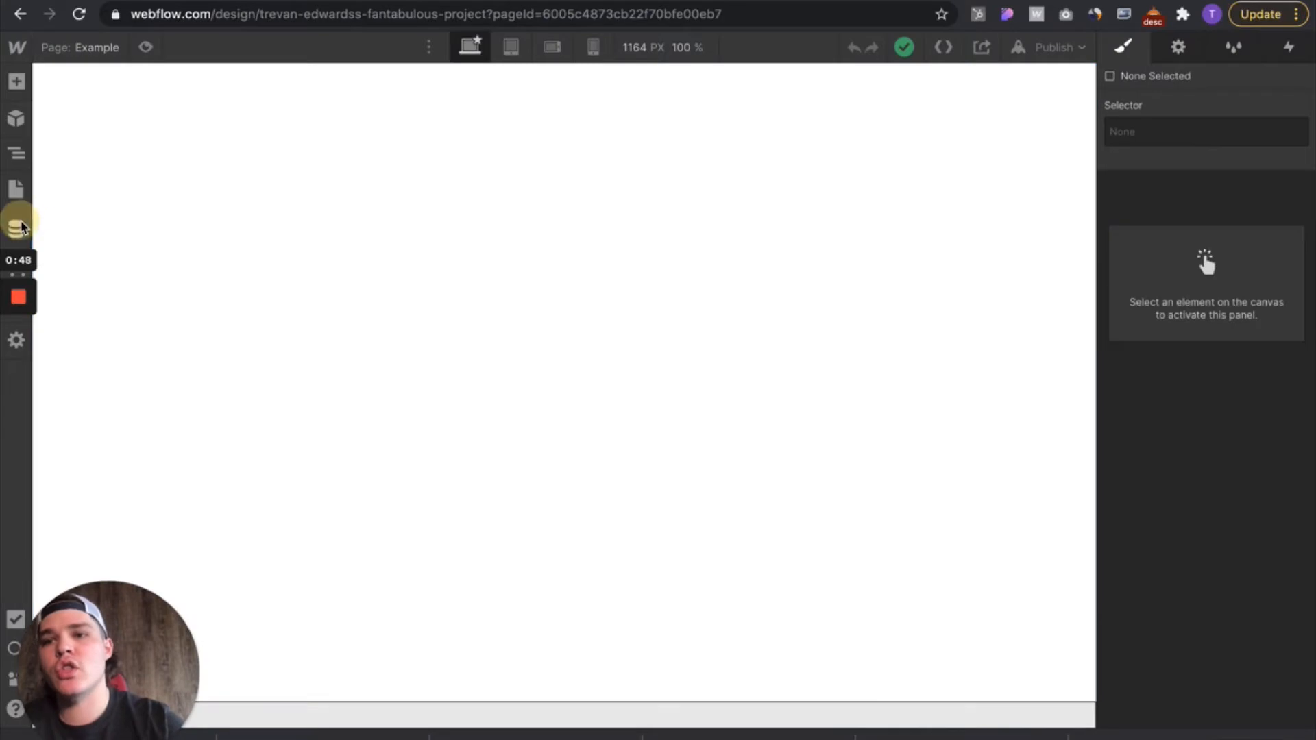
left_click(18, 227)
left_click(253, 77)
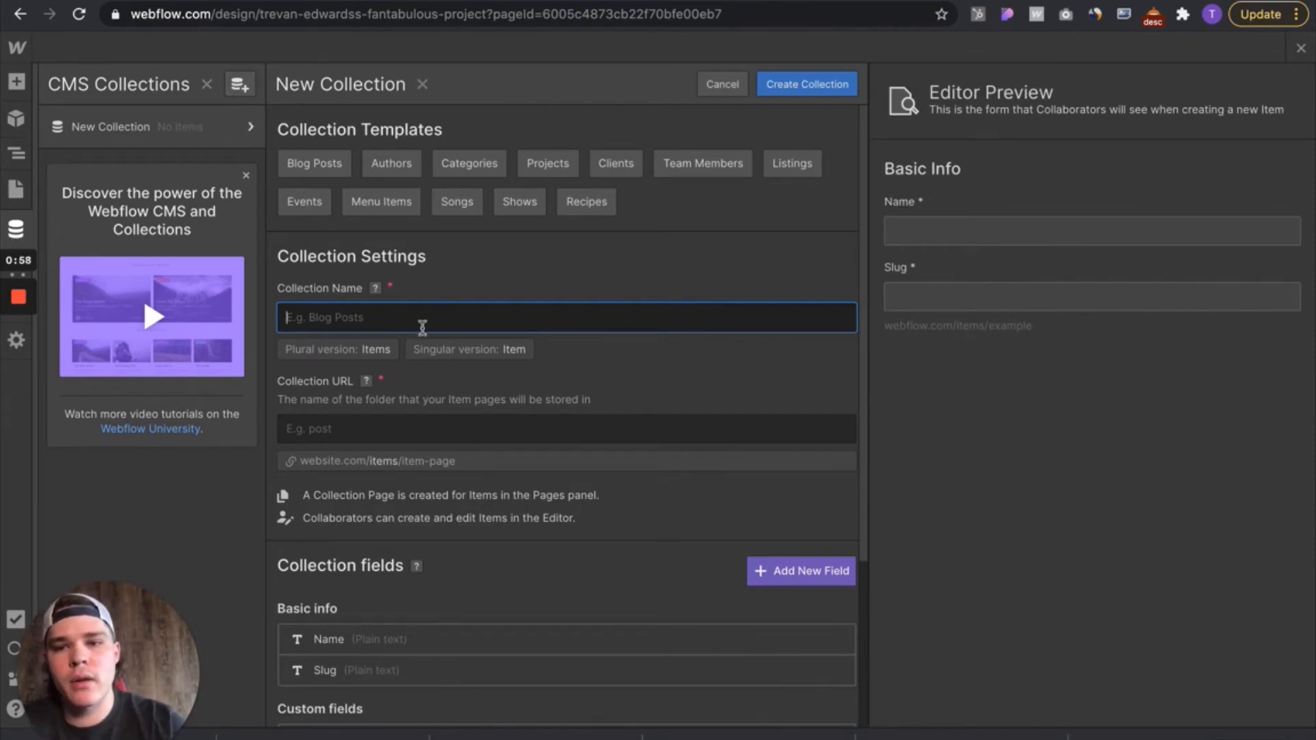
type("B")
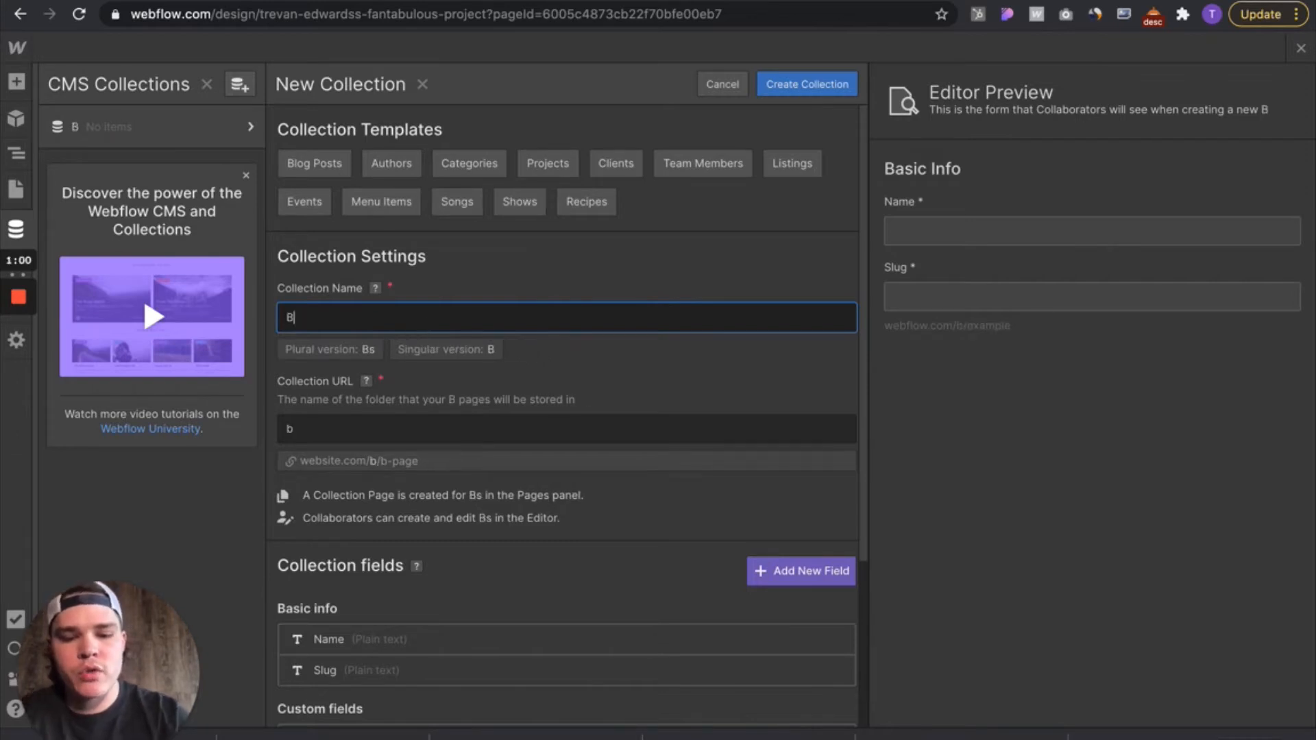
type("log for SEW")
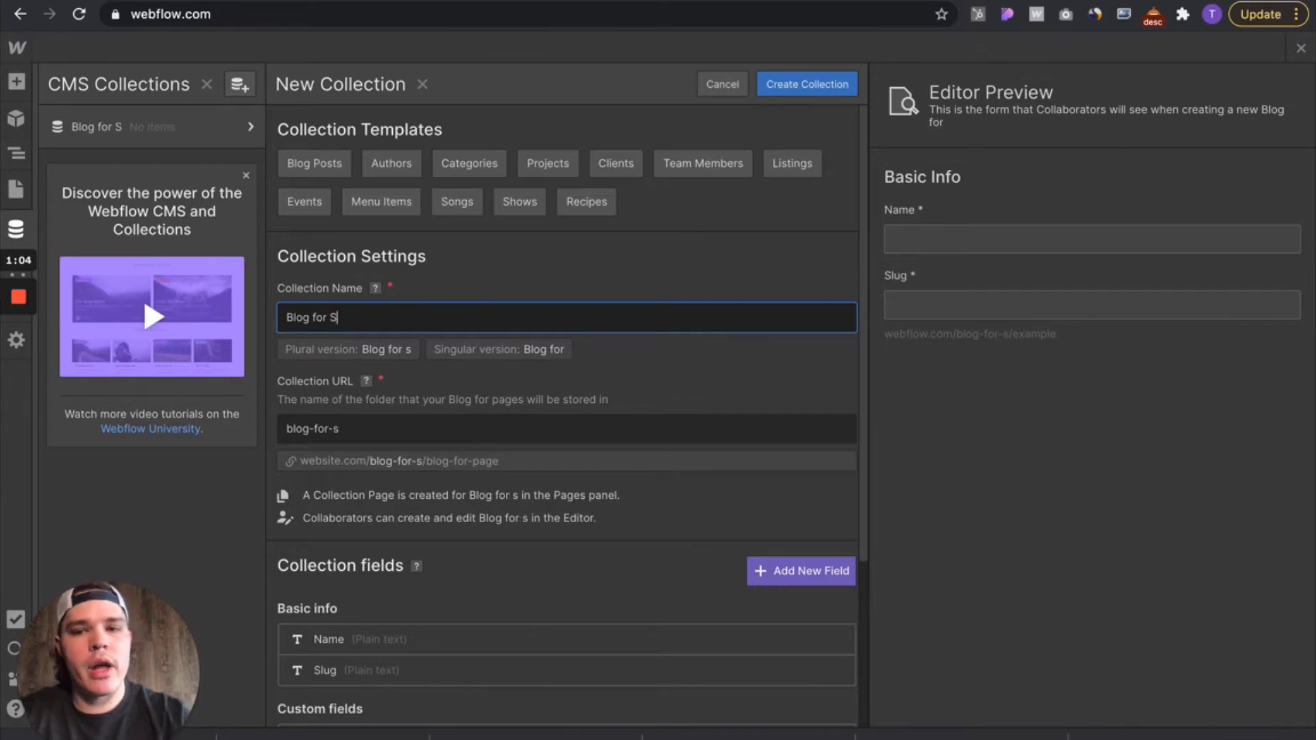
key("BackSpace")
type("O")
Step: Open the settings of the Name field in the collection's basic info
scroll(561, 584, "down", 3)
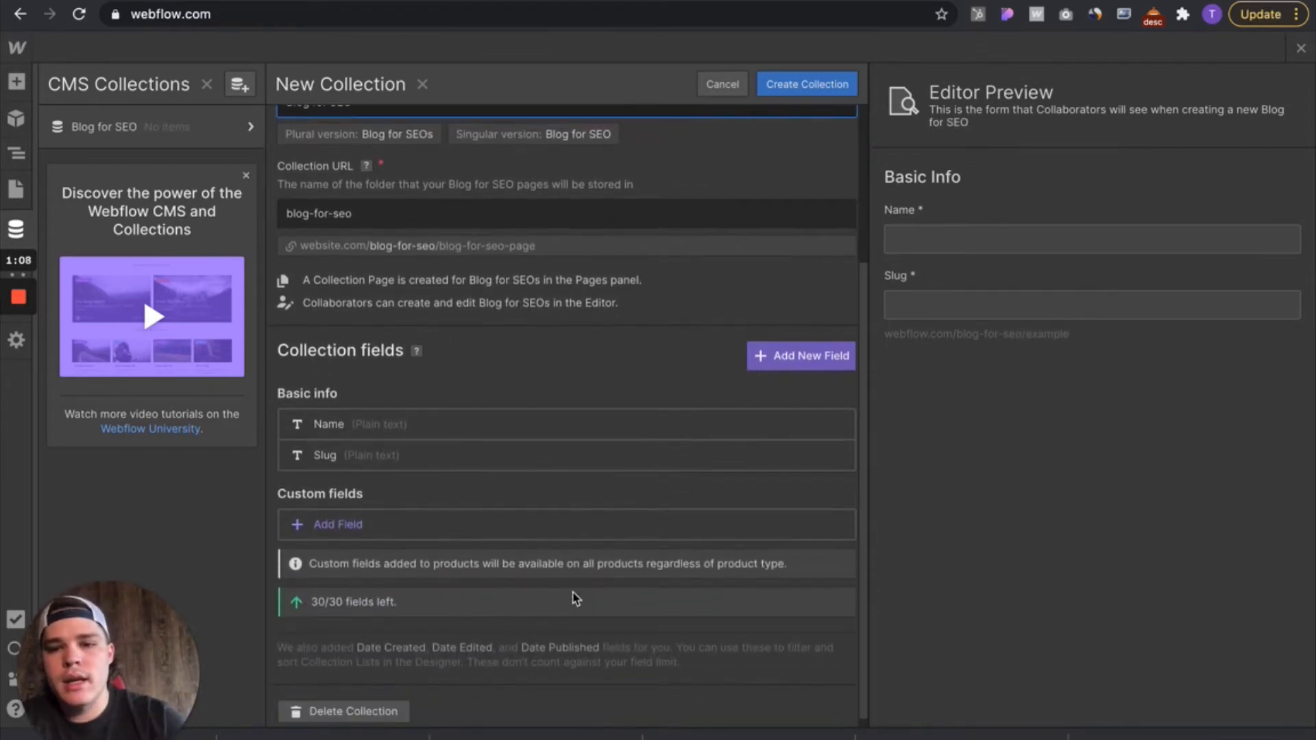
left_click(672, 421)
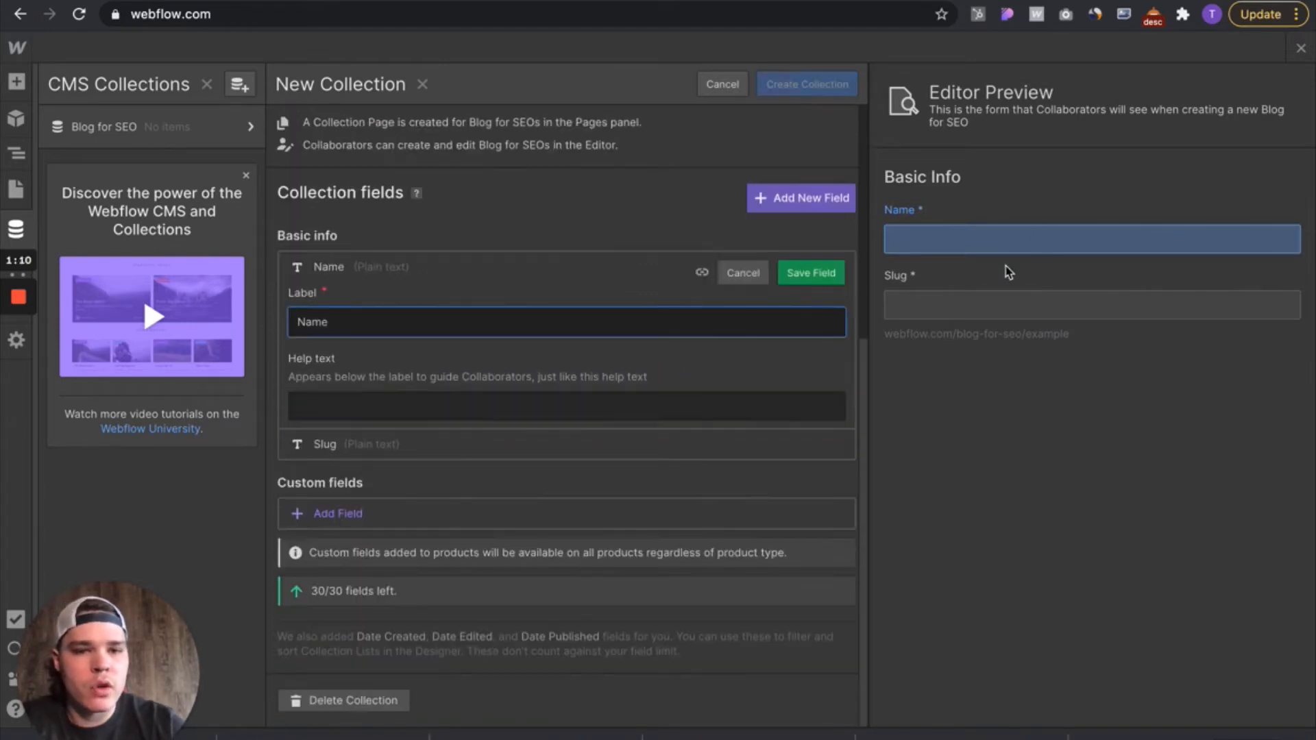
left_click(524, 213)
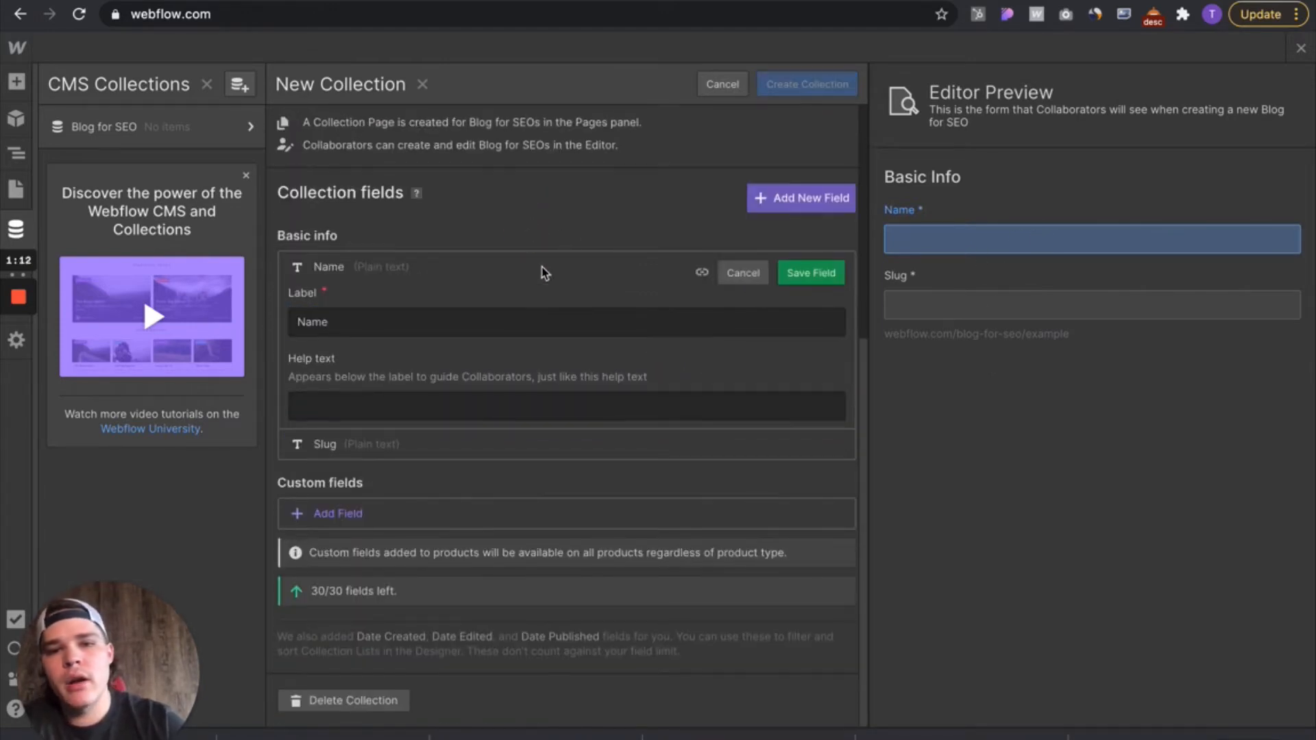
scroll(540, 270, "up", 1)
Step: Switch to the 253 Media article on iOS 14 and Facebook and examine its structure, from title and body sections to image, links and contact form
left_click(364, 31)
left_click(385, 2)
left_click(260, 478)
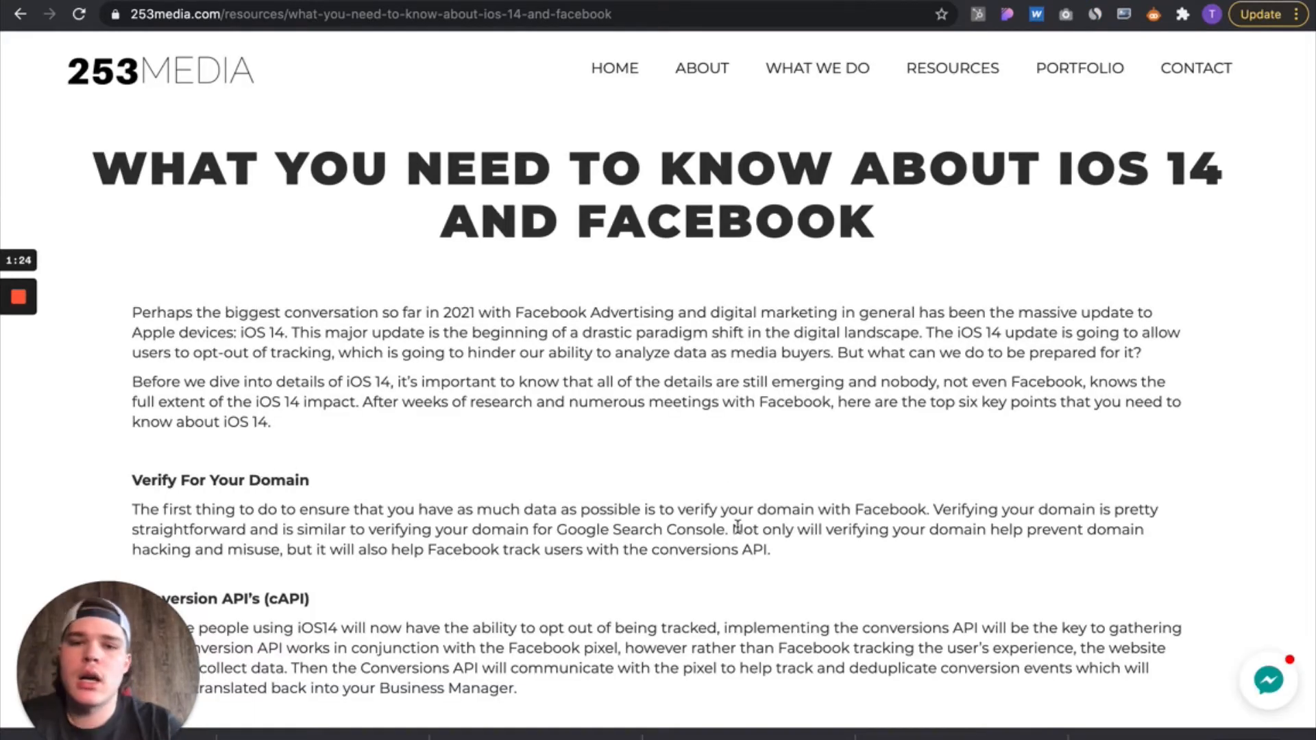
scroll(737, 527, "down", 3)
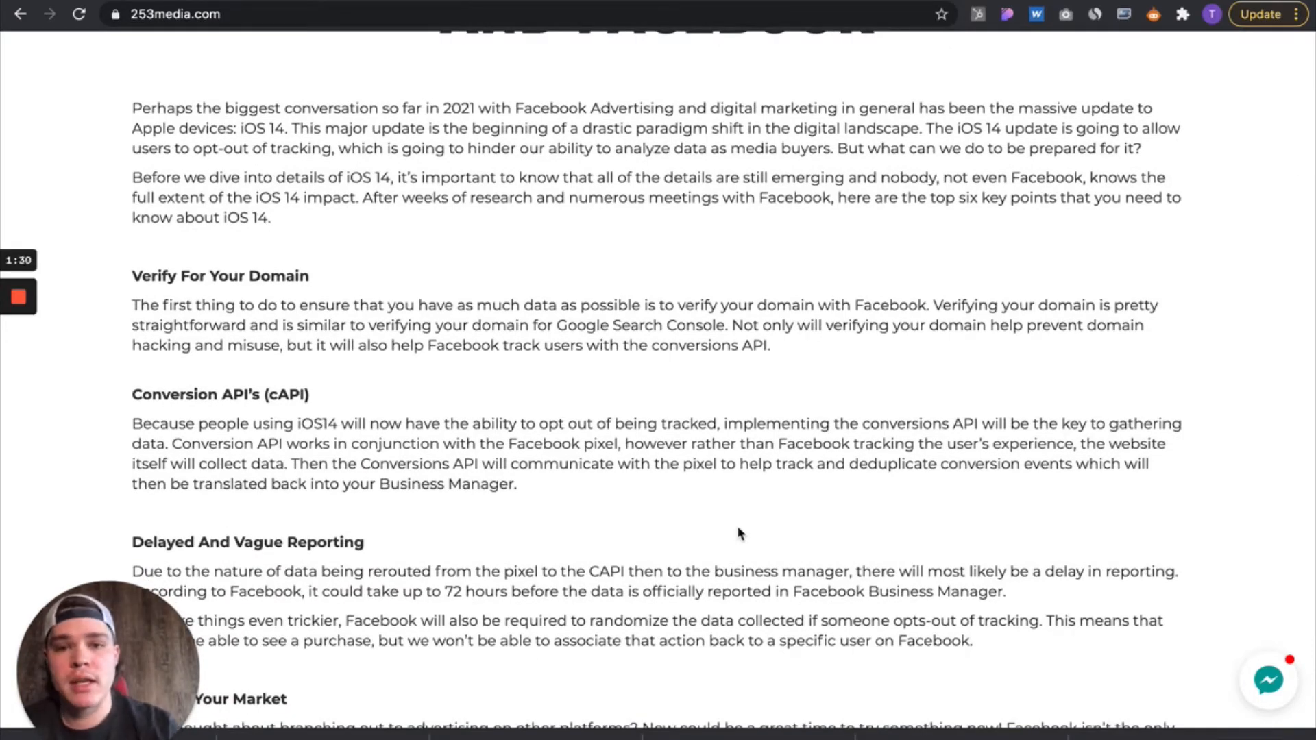
scroll(740, 534, "up", 3)
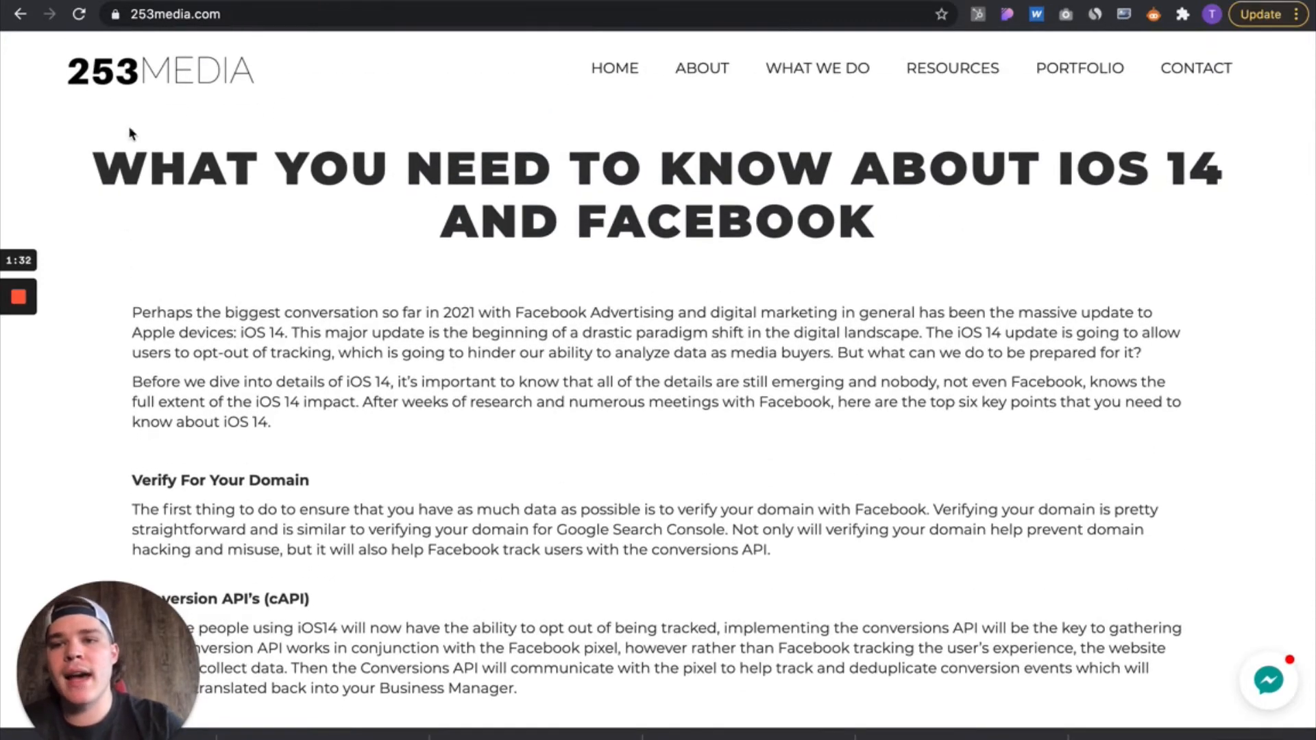
scroll(853, 567, "down", 3)
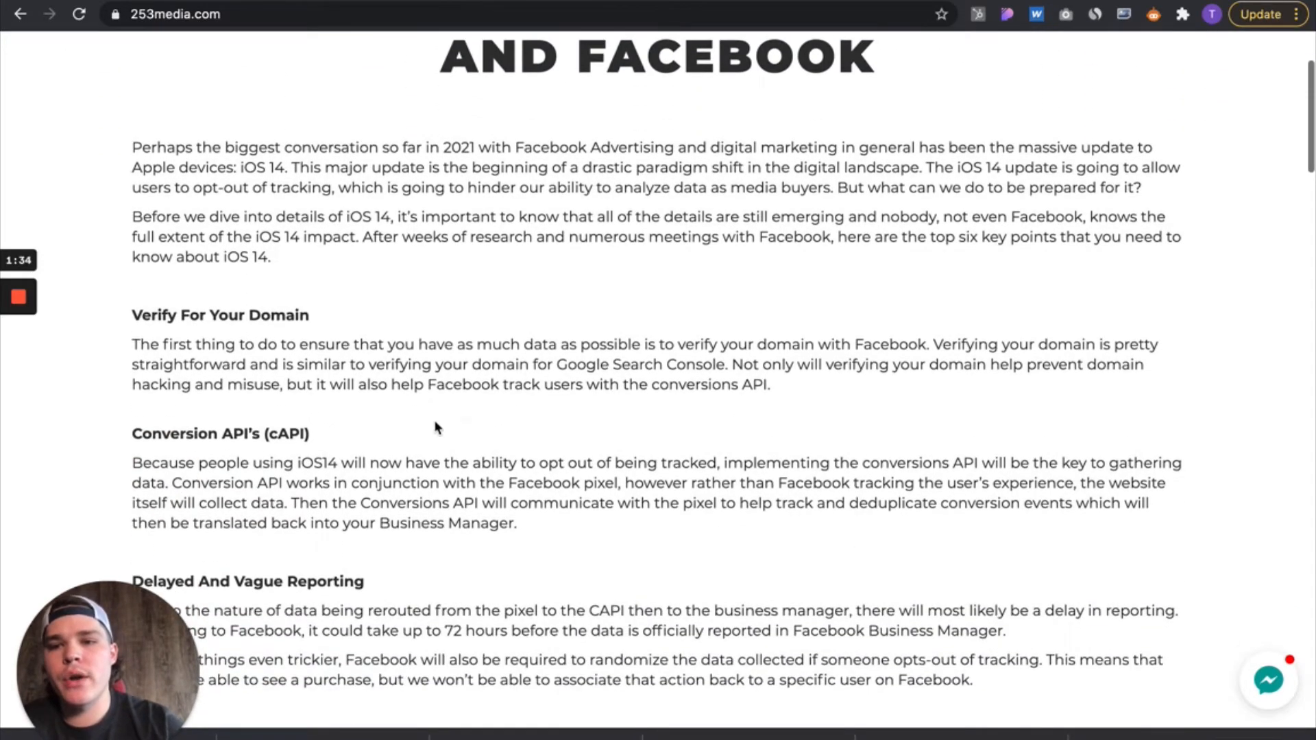
scroll(477, 236, "down", 6)
scroll(476, 237, "down", 5)
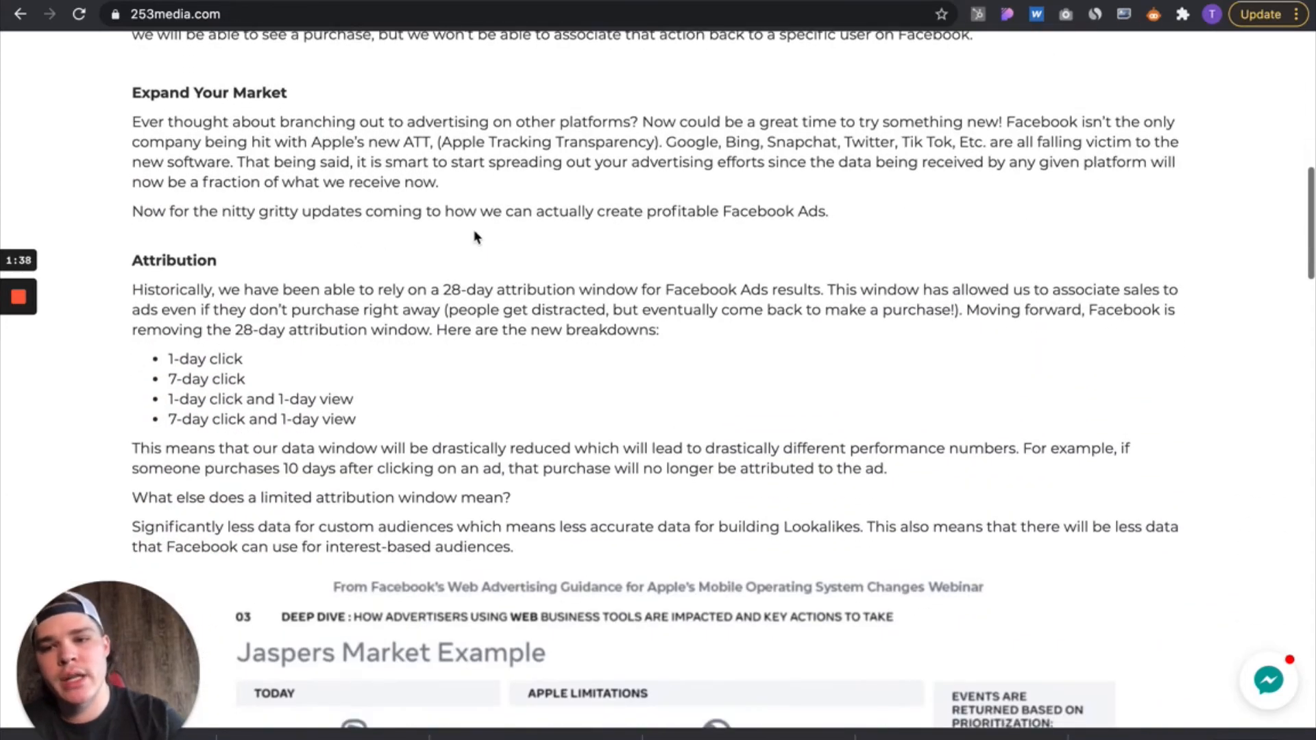
scroll(476, 237, "down", 4)
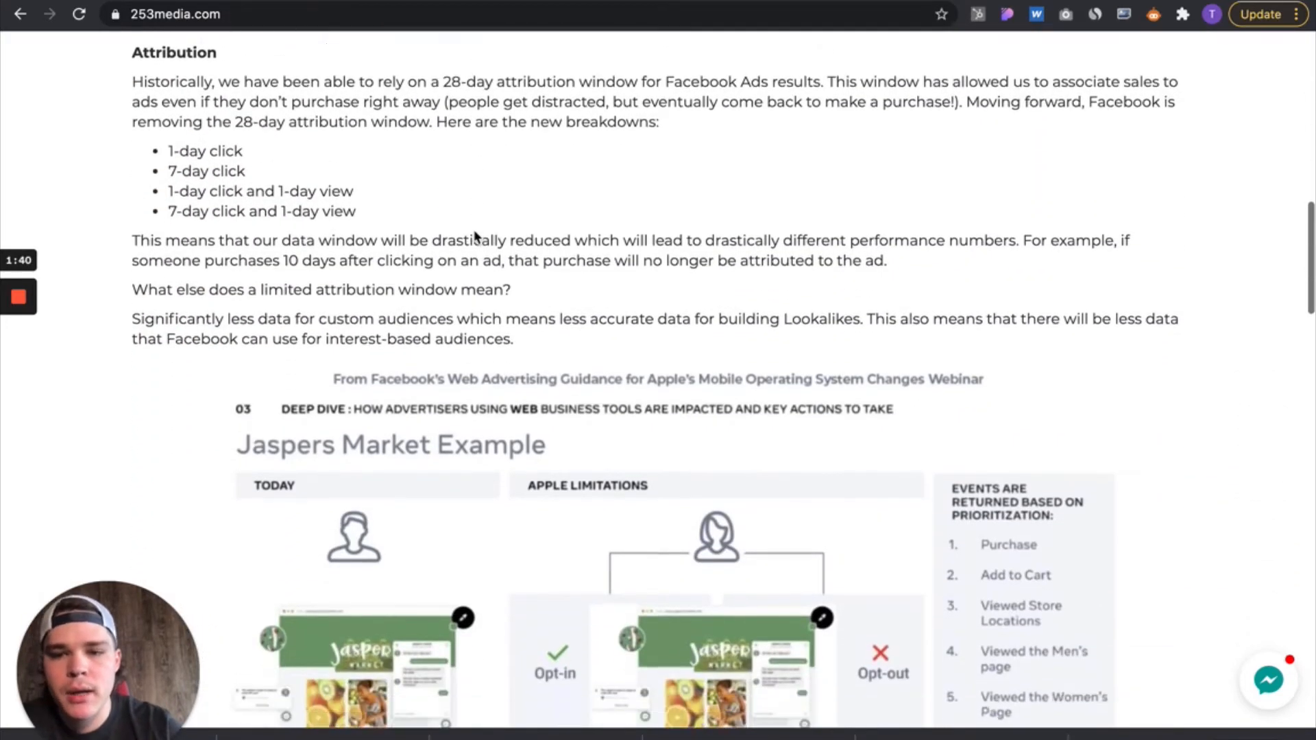
scroll(477, 236, "down", 6)
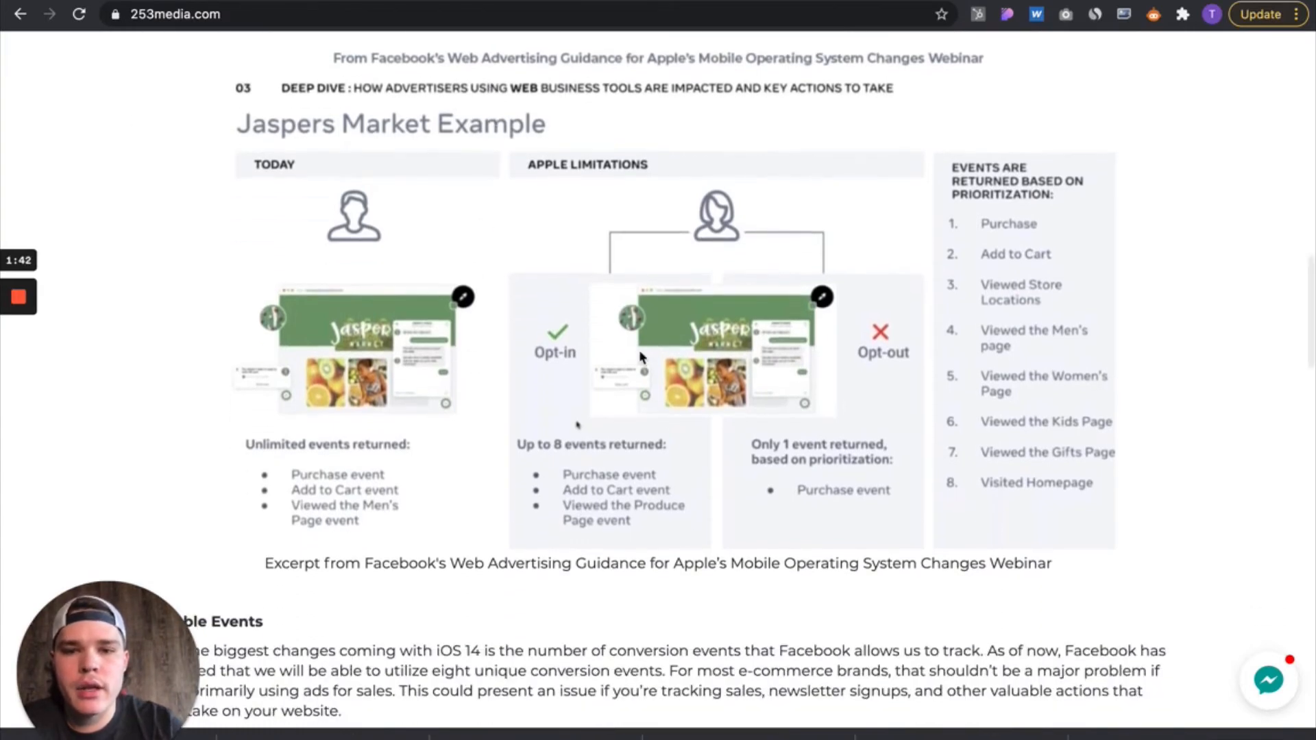
scroll(696, 474, "down", 3)
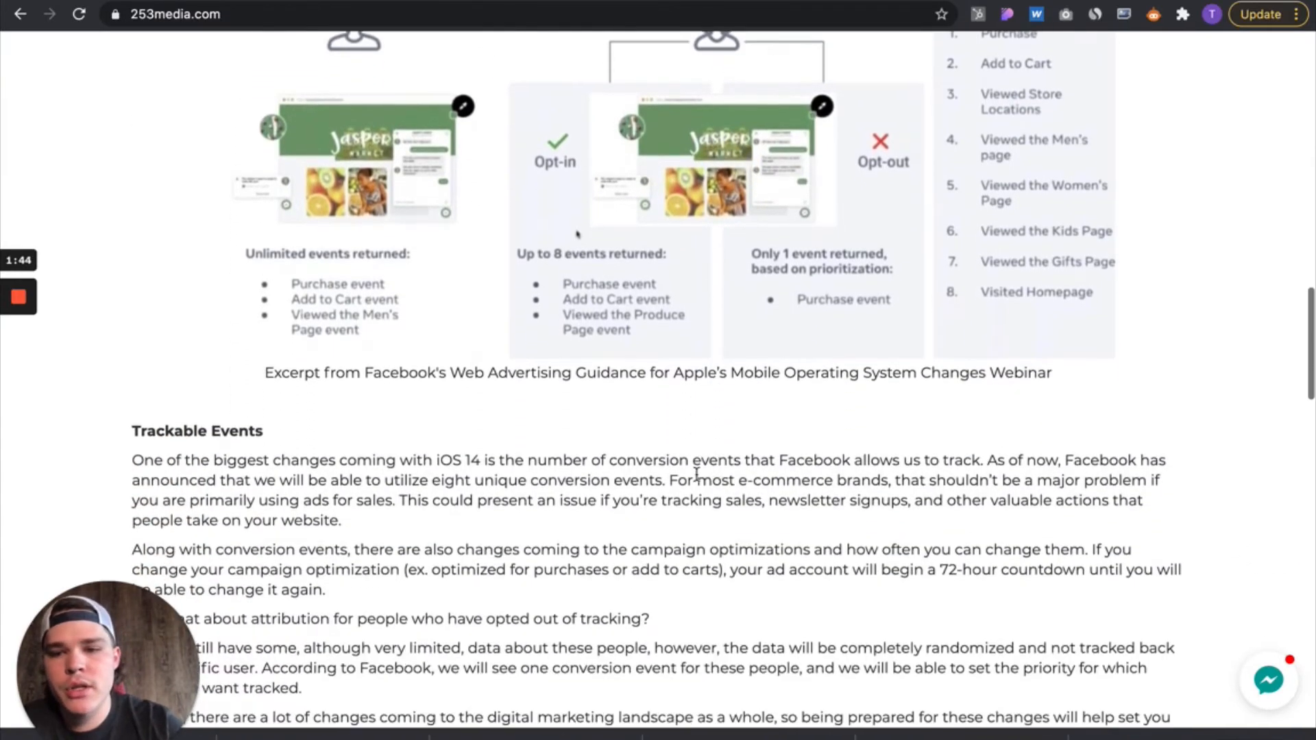
scroll(697, 474, "down", 5)
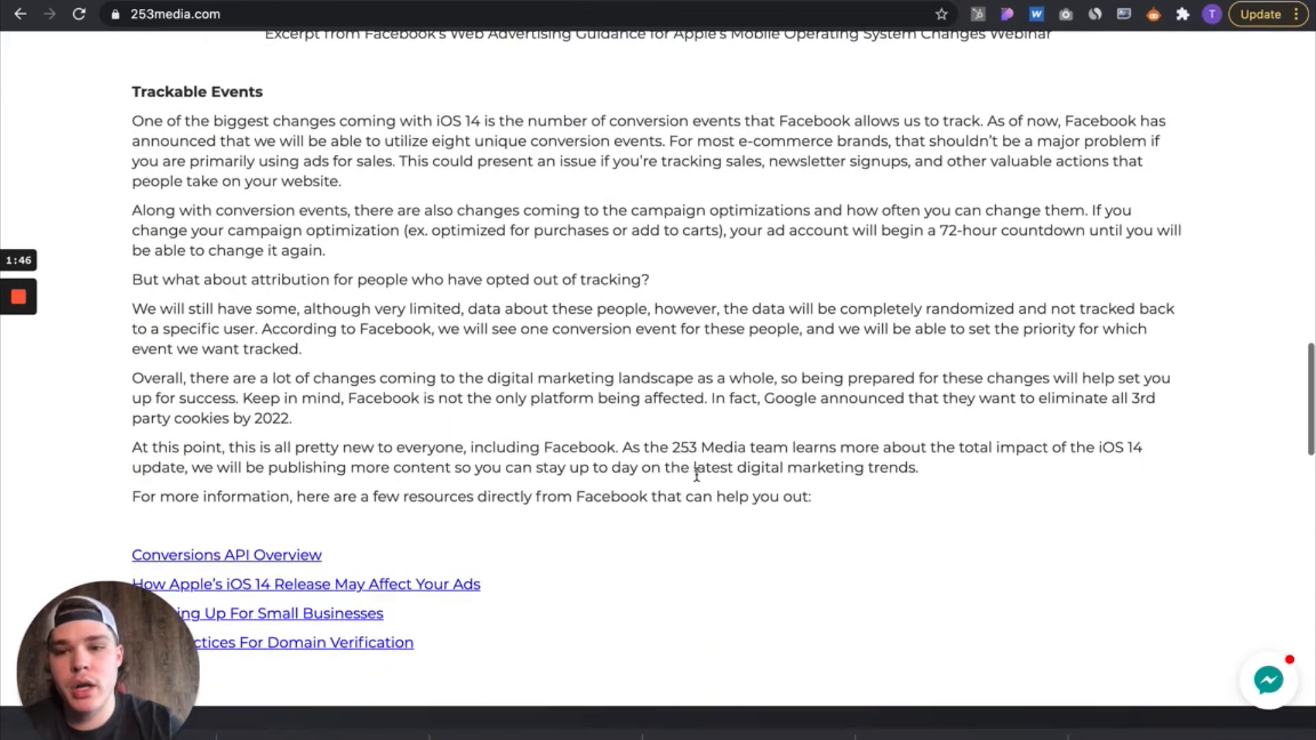
scroll(697, 475, "down", 4)
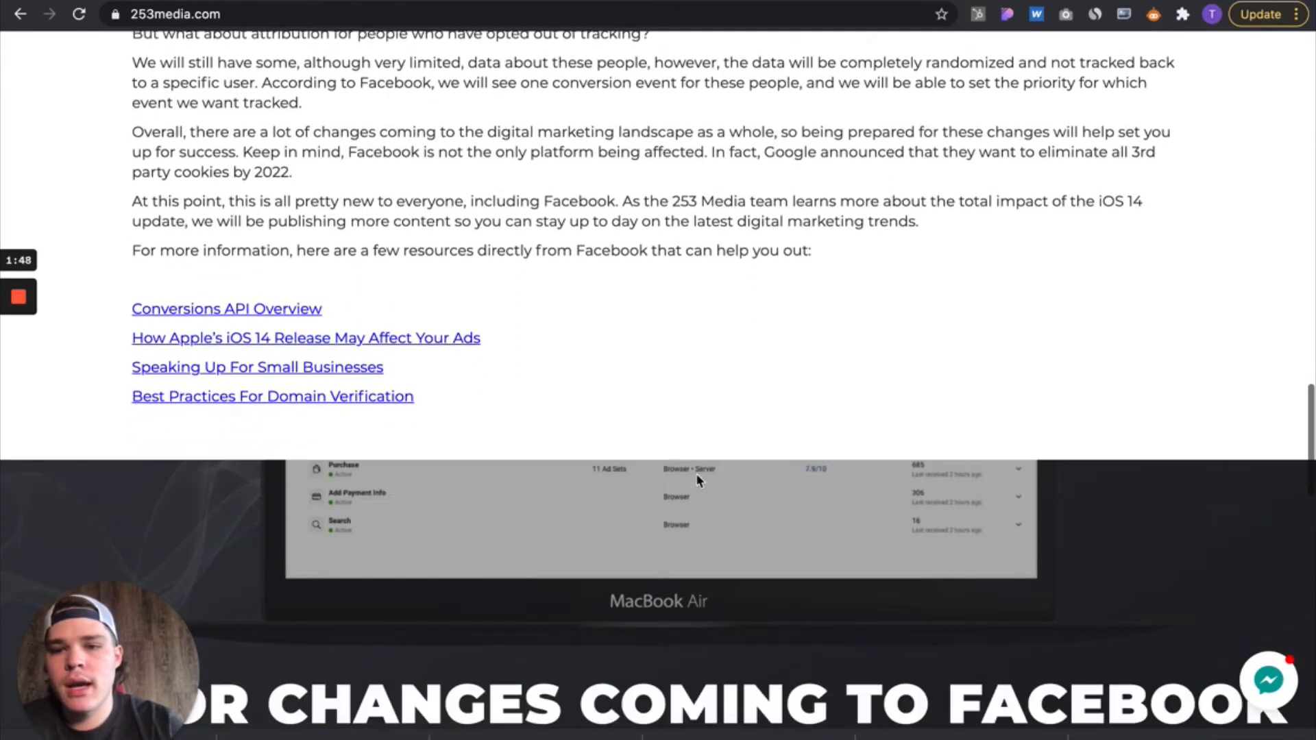
scroll(696, 480, "down", 8)
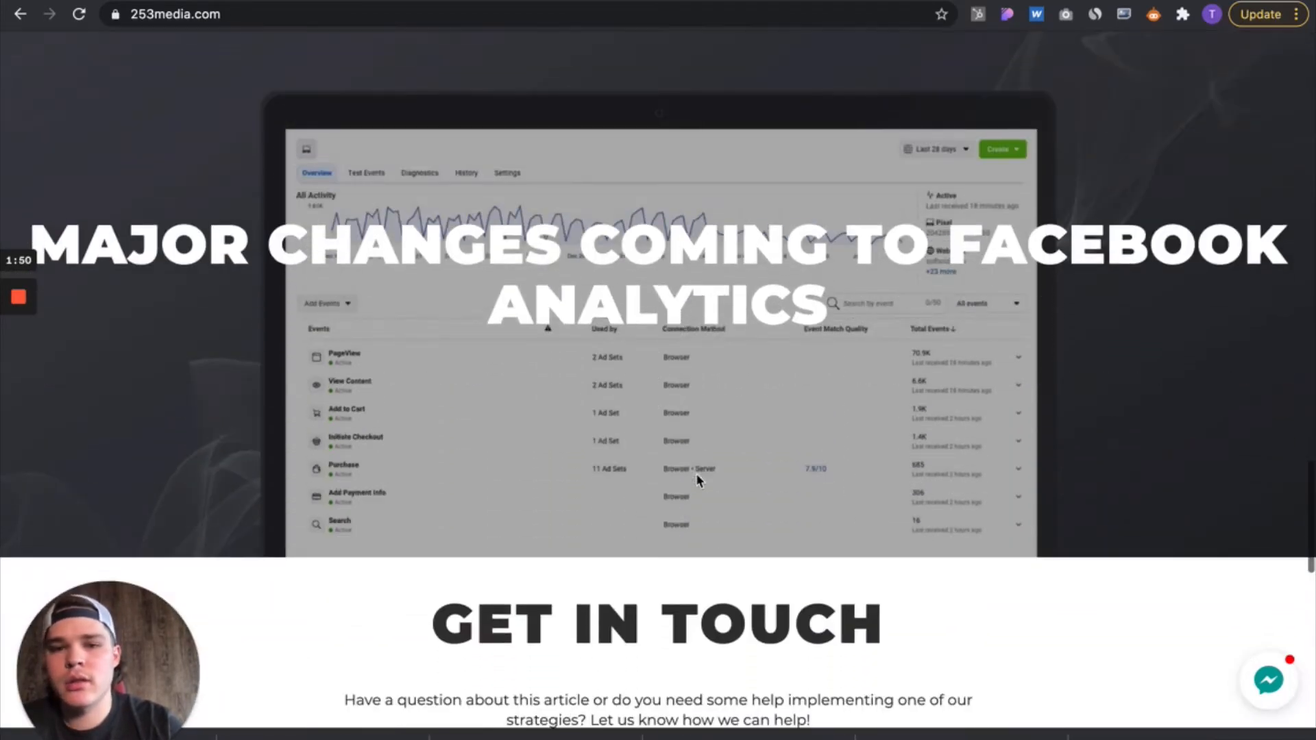
scroll(697, 474, "down", 5)
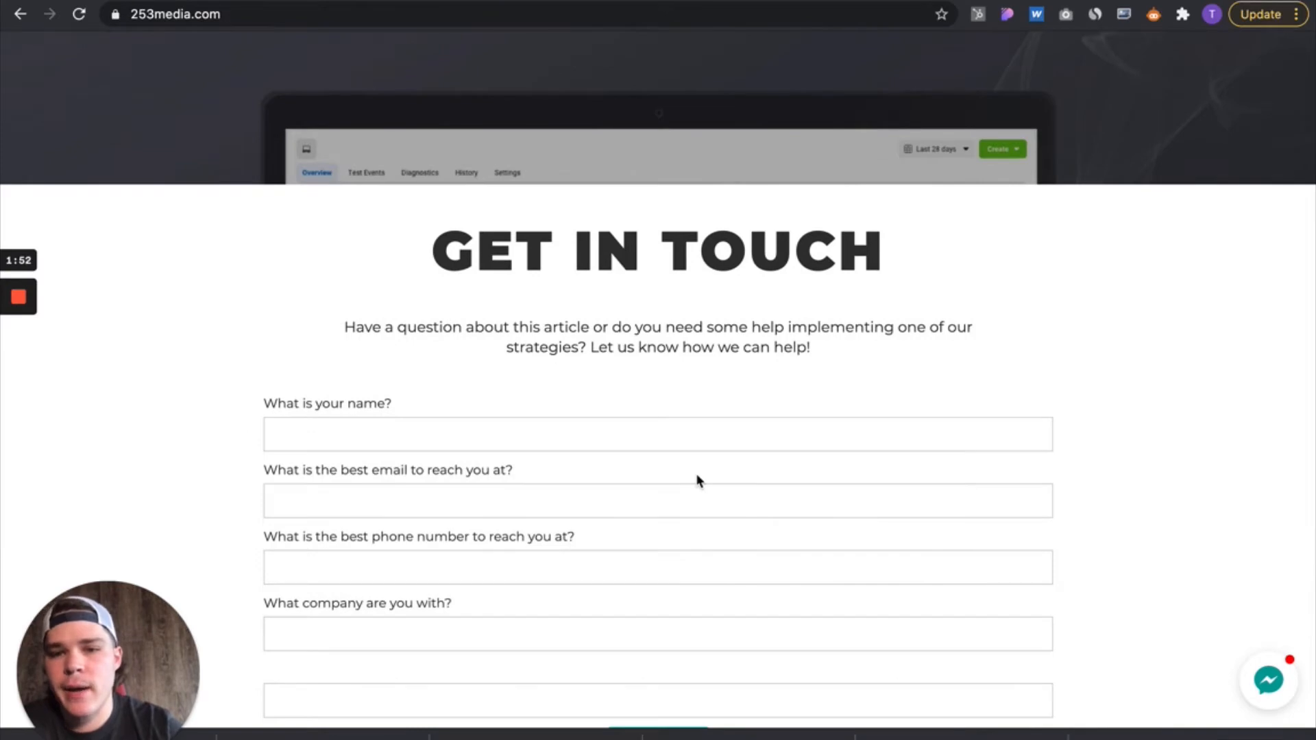
scroll(698, 480, "up", 2)
scroll(694, 478, "up", 4)
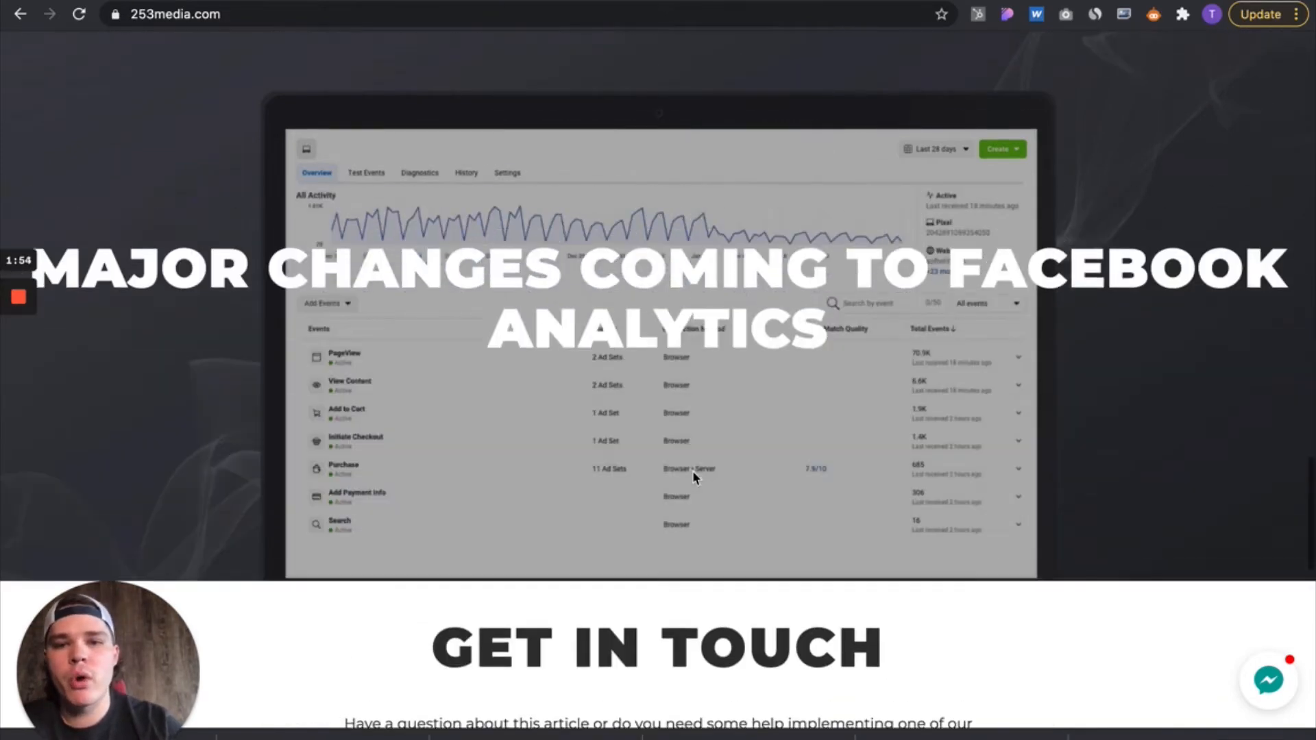
scroll(963, 559, "up", 10)
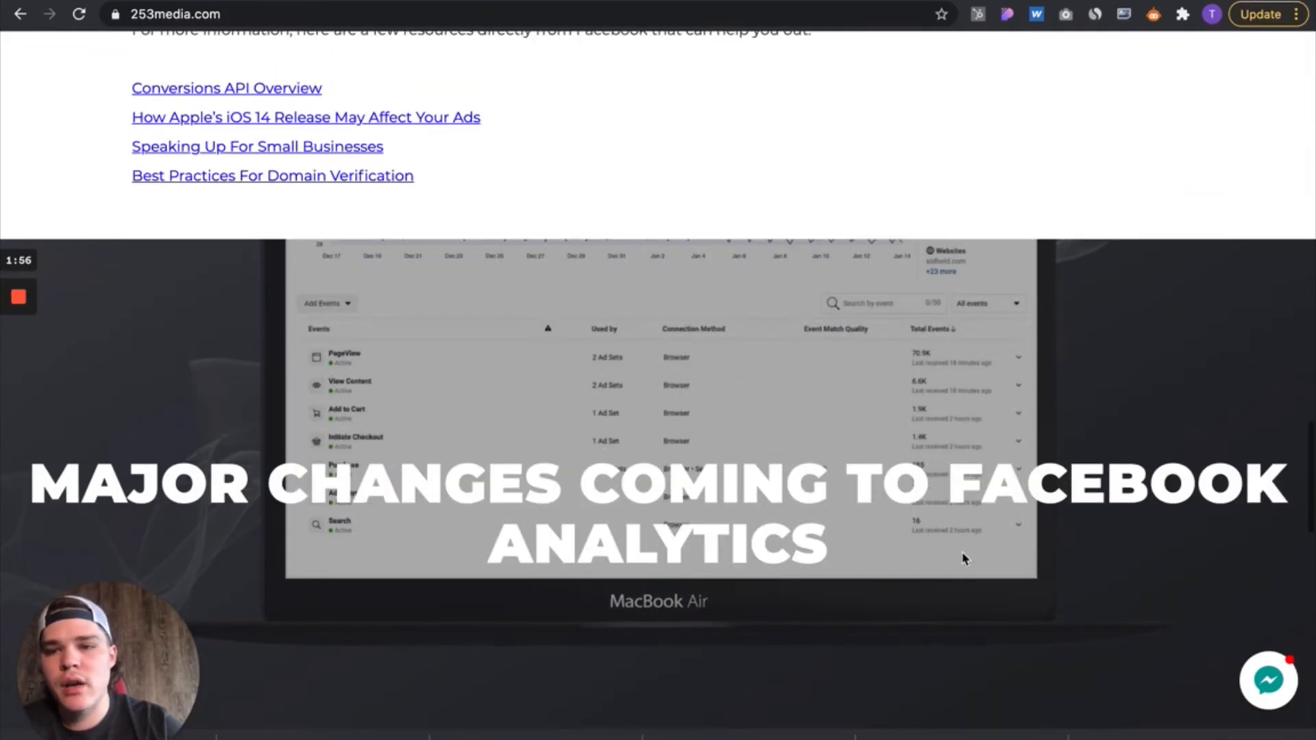
scroll(963, 559, "up", 1)
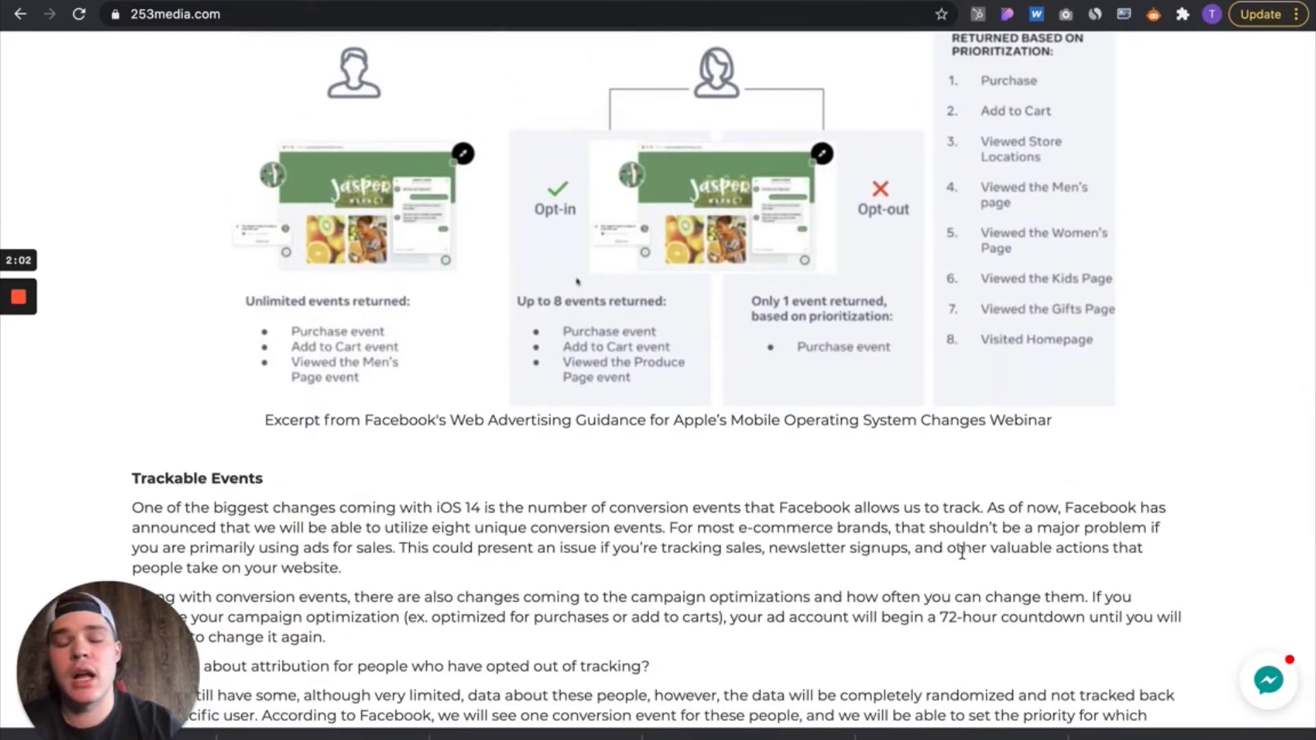
scroll(962, 553, "up", 15)
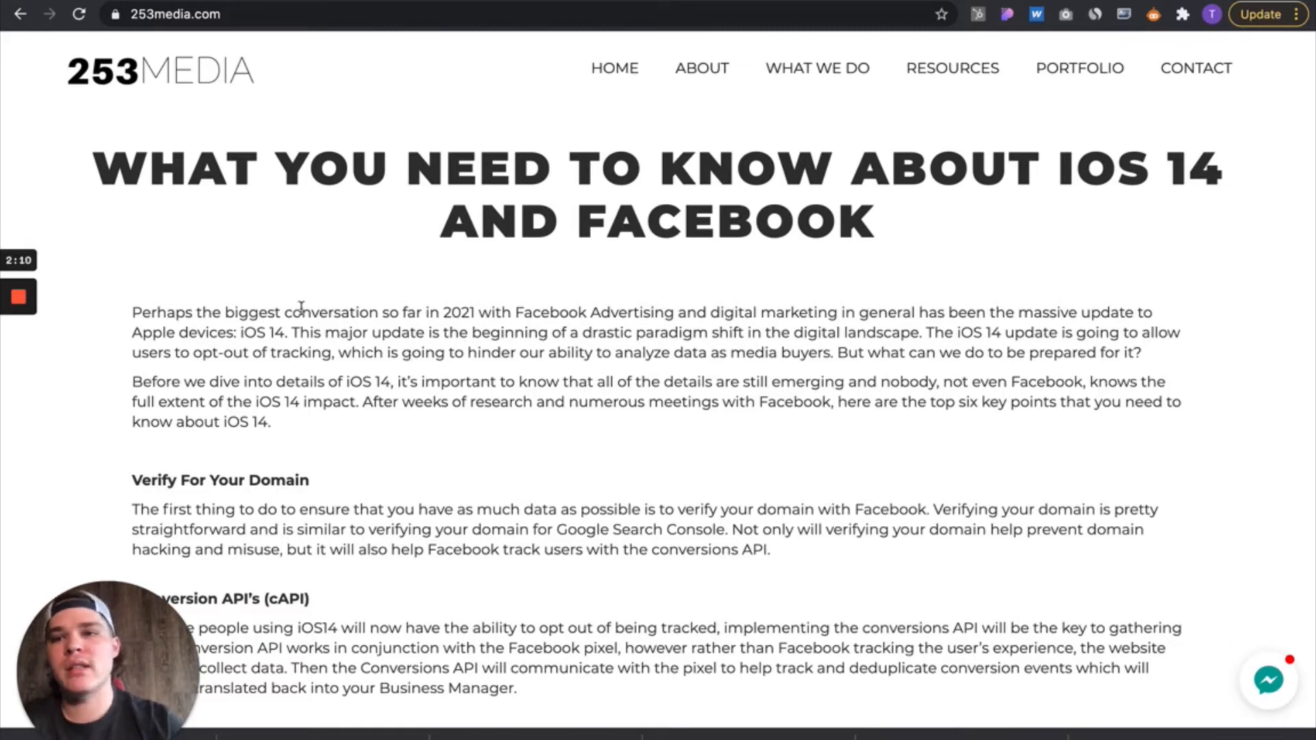
Step: Return to the Webflow collection form and save the Name field with its existing label
key("ctrl+Tab")
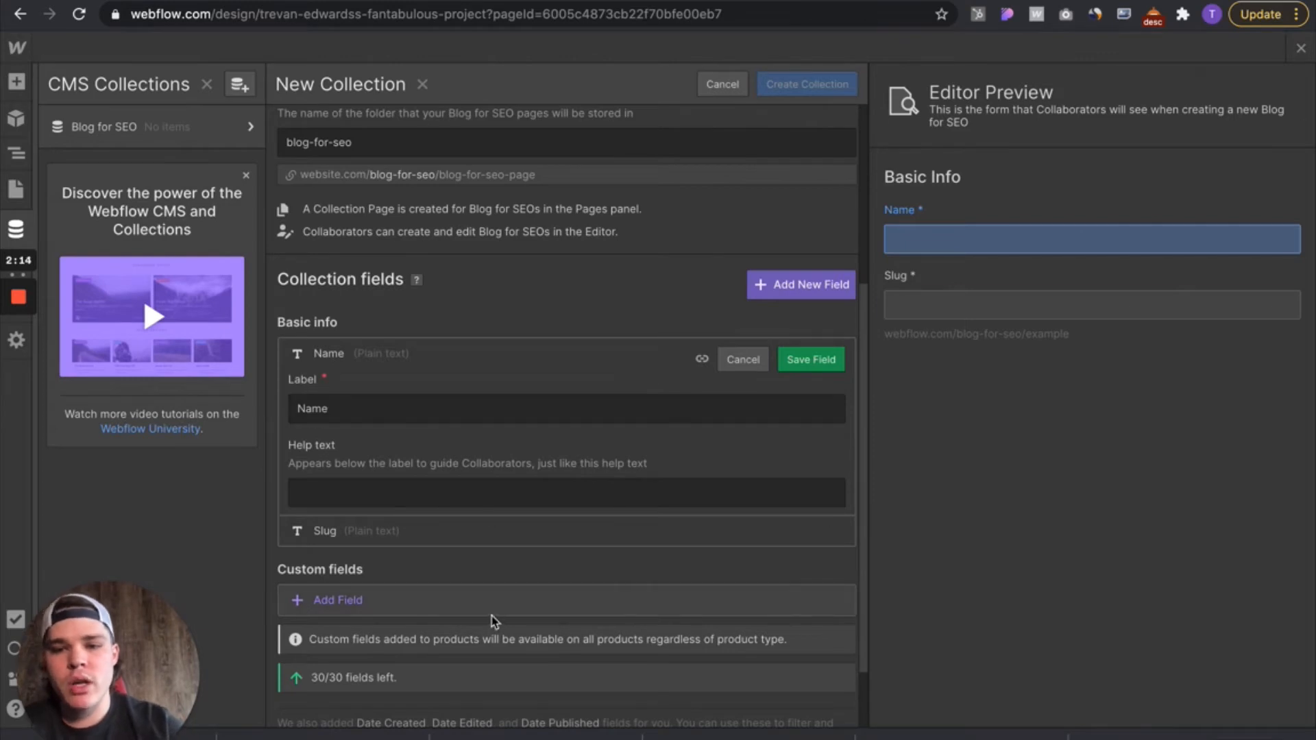
scroll(490, 622, "down", 1)
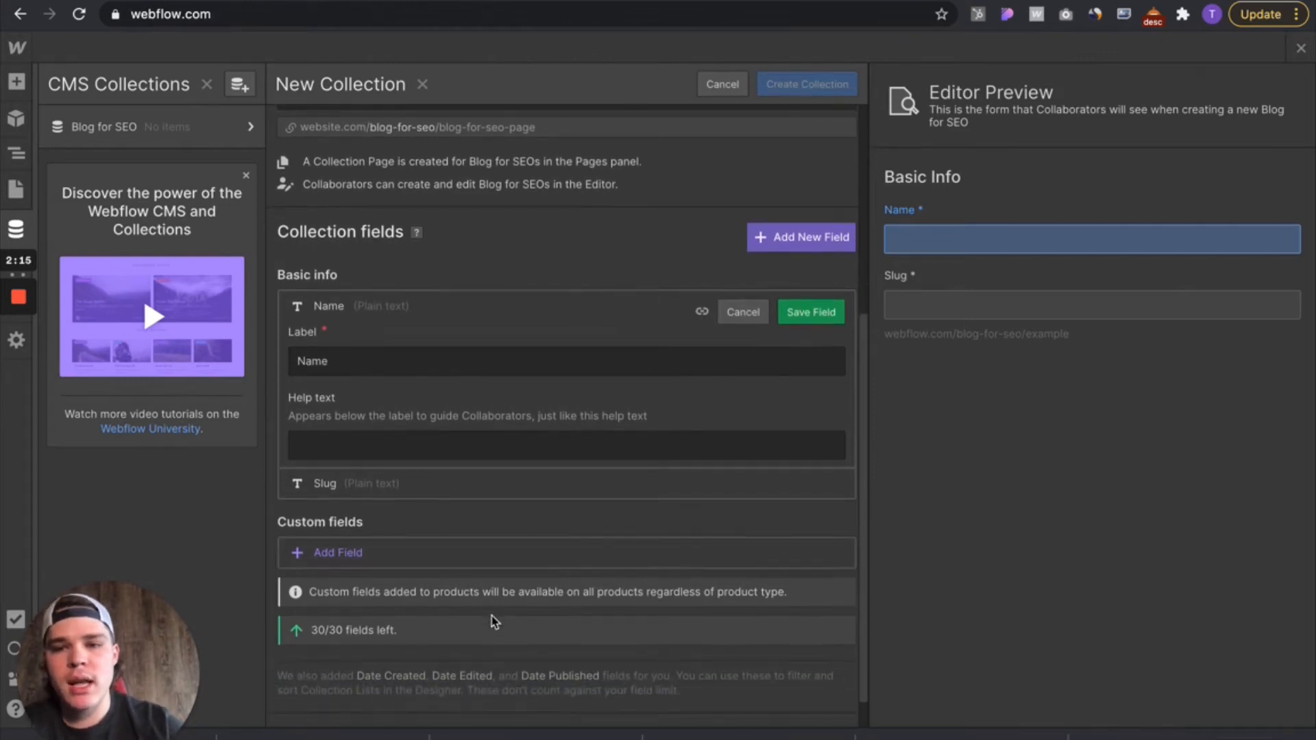
left_click(811, 312)
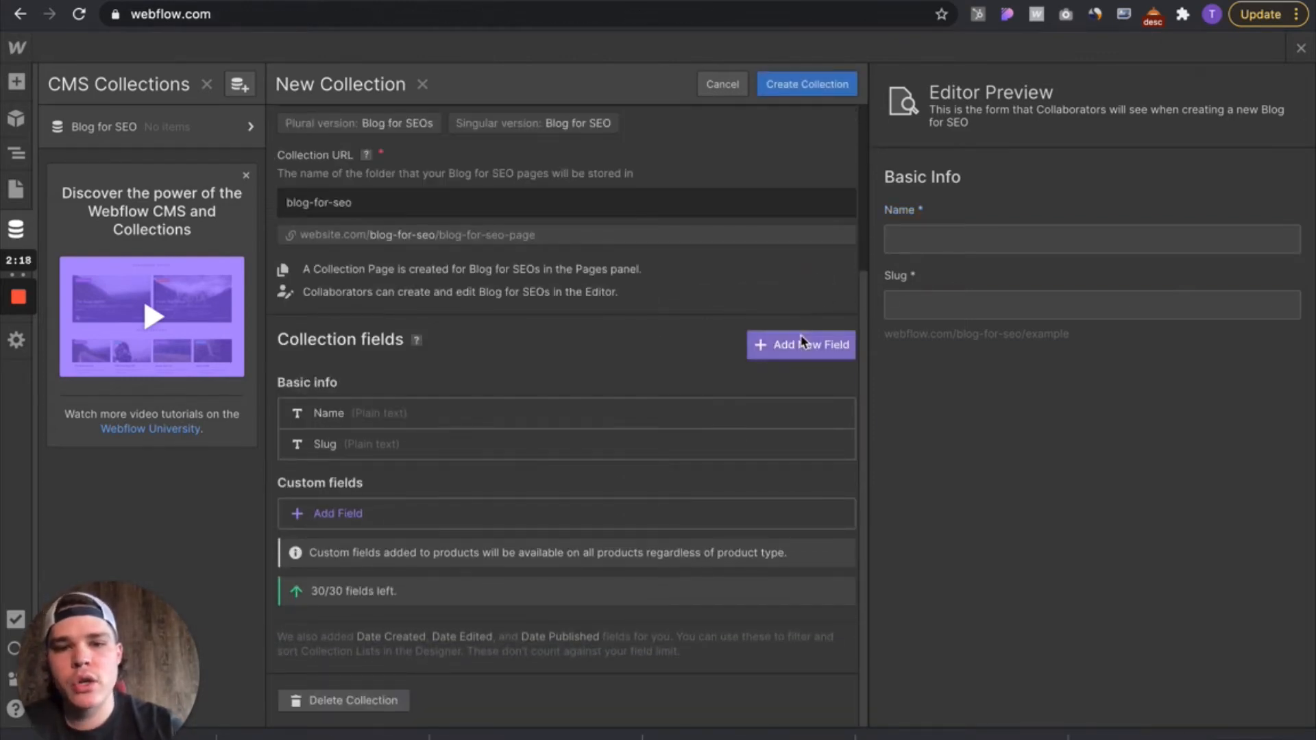
Step: Add a custom field to the collection, check the 253 Media article's body formatting, and choose Rich text as the field type
left_click(802, 343)
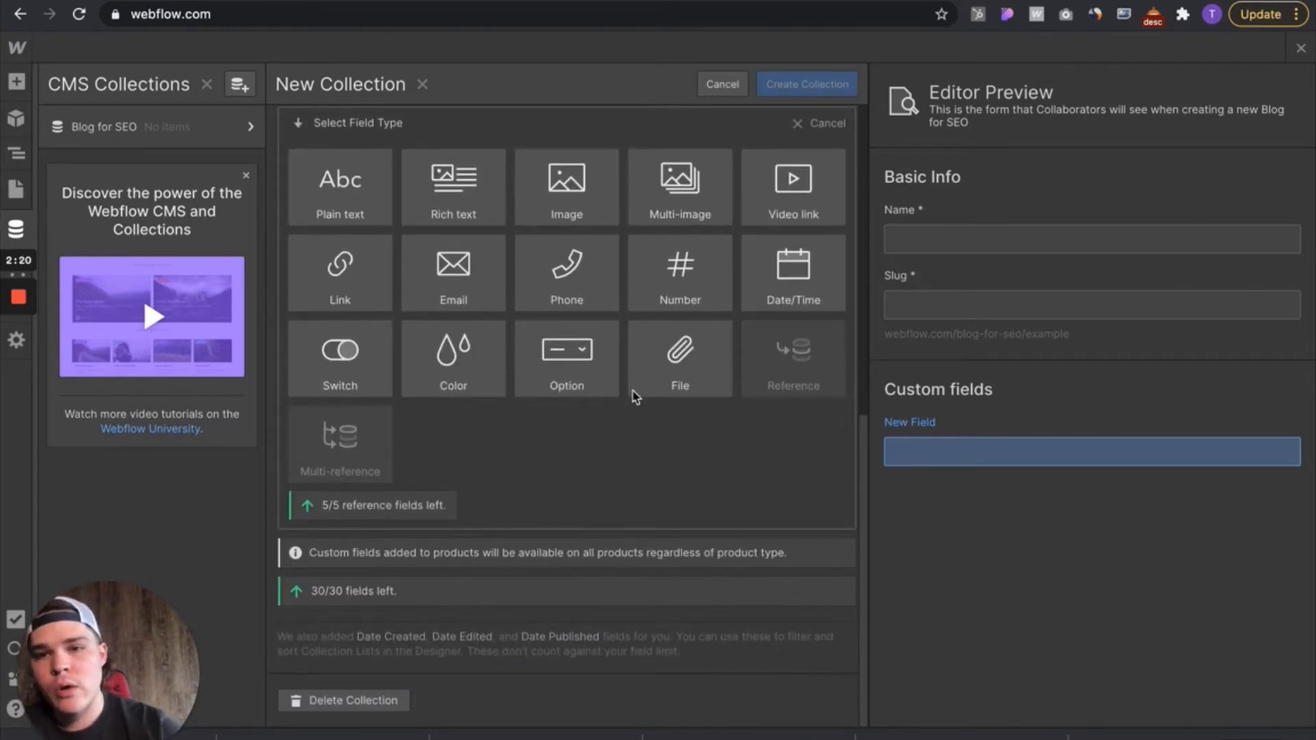
left_click(357, 2)
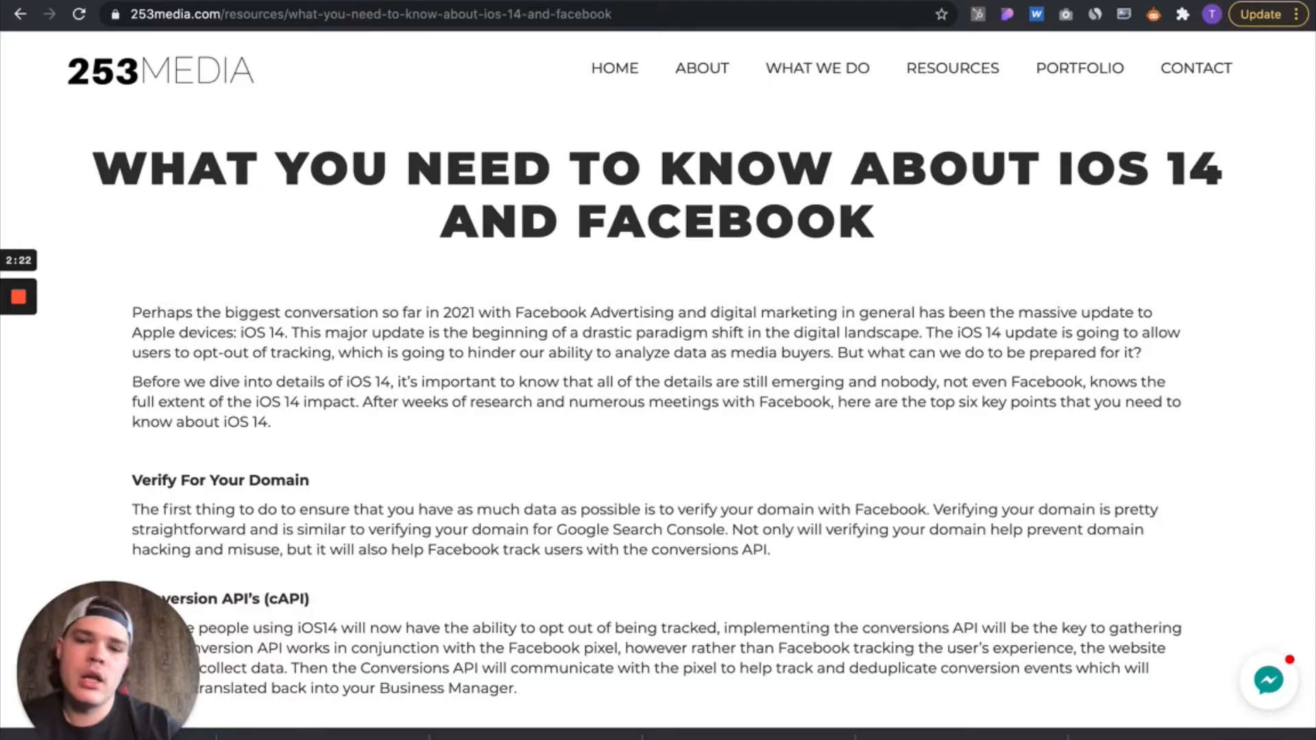
scroll(576, 428, "down", 8)
scroll(577, 427, "down", 6)
scroll(577, 427, "up", 5)
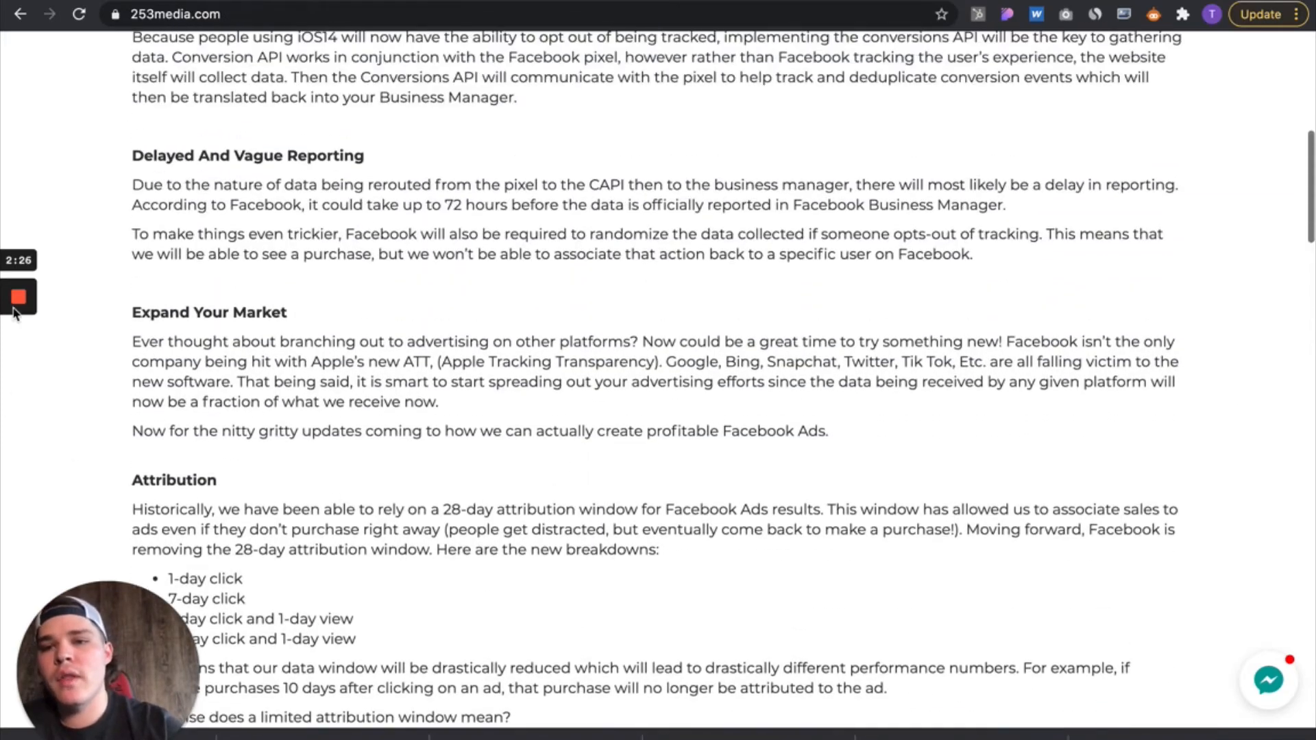
scroll(320, 436, "up", 3)
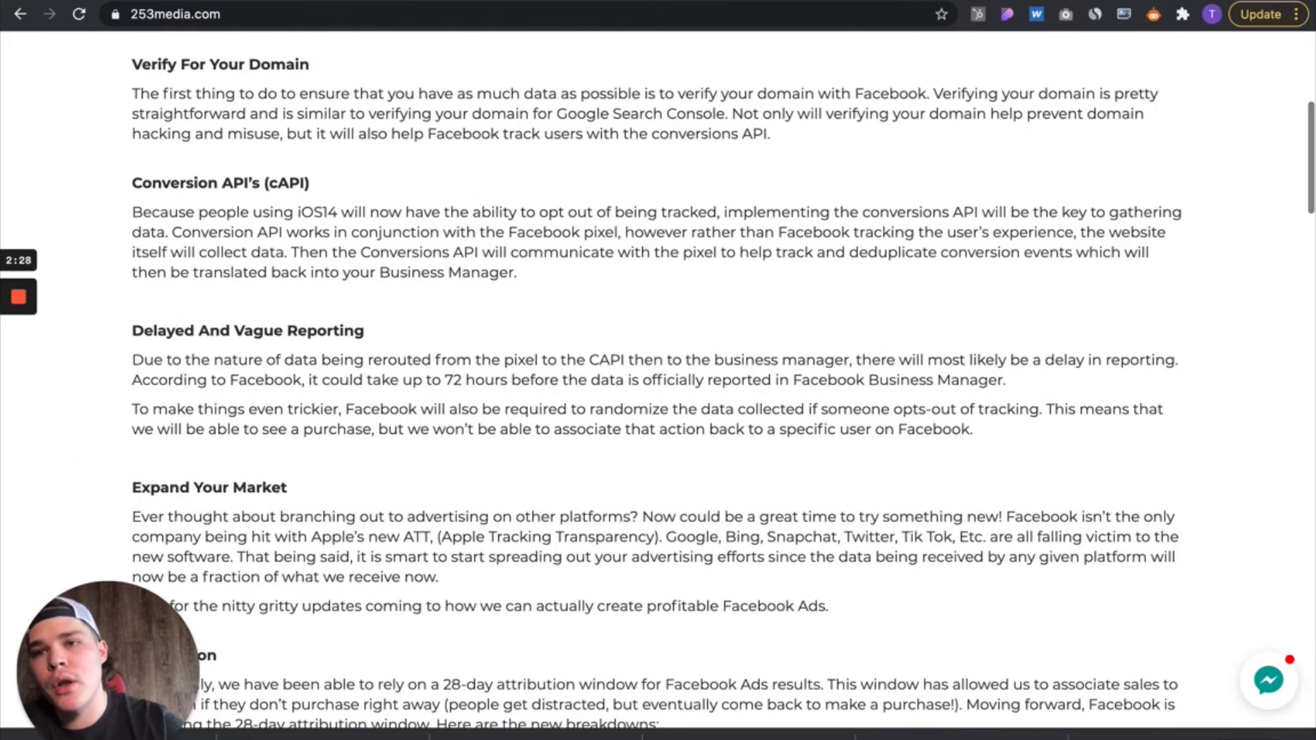
key("ctrl+Tab")
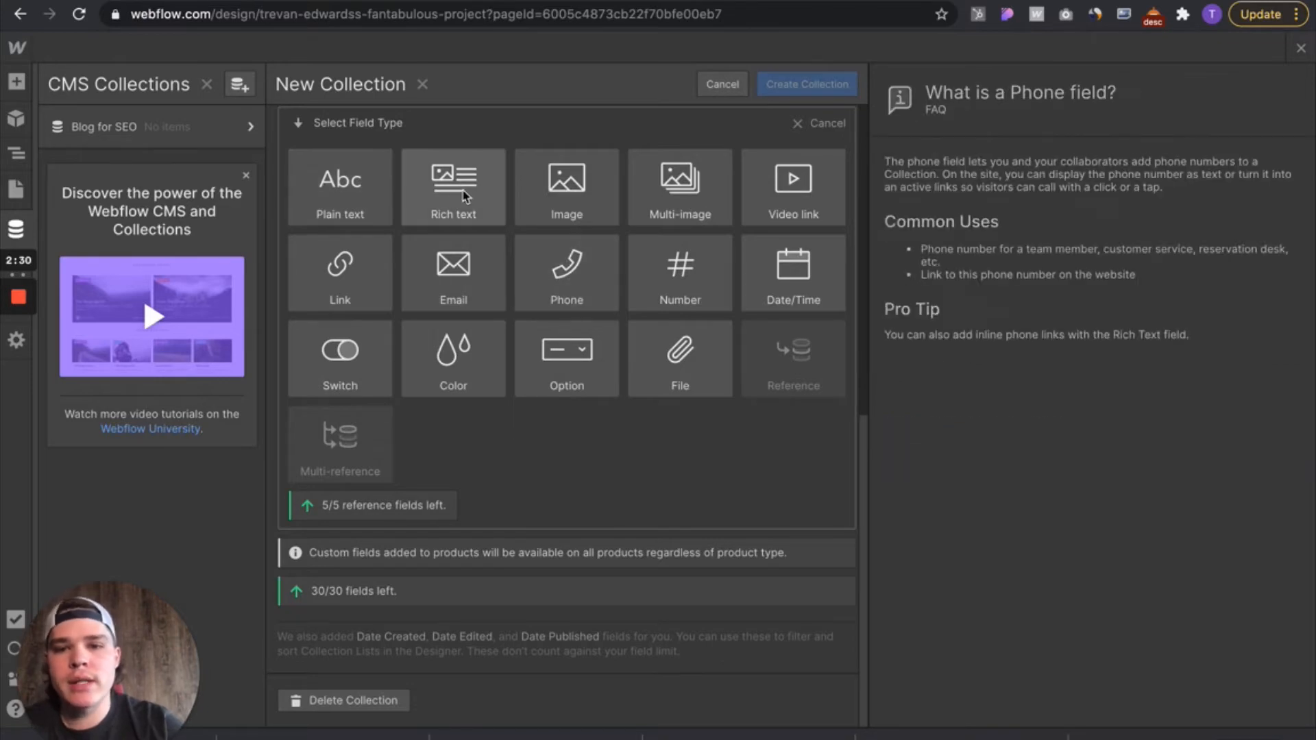
left_click(464, 197)
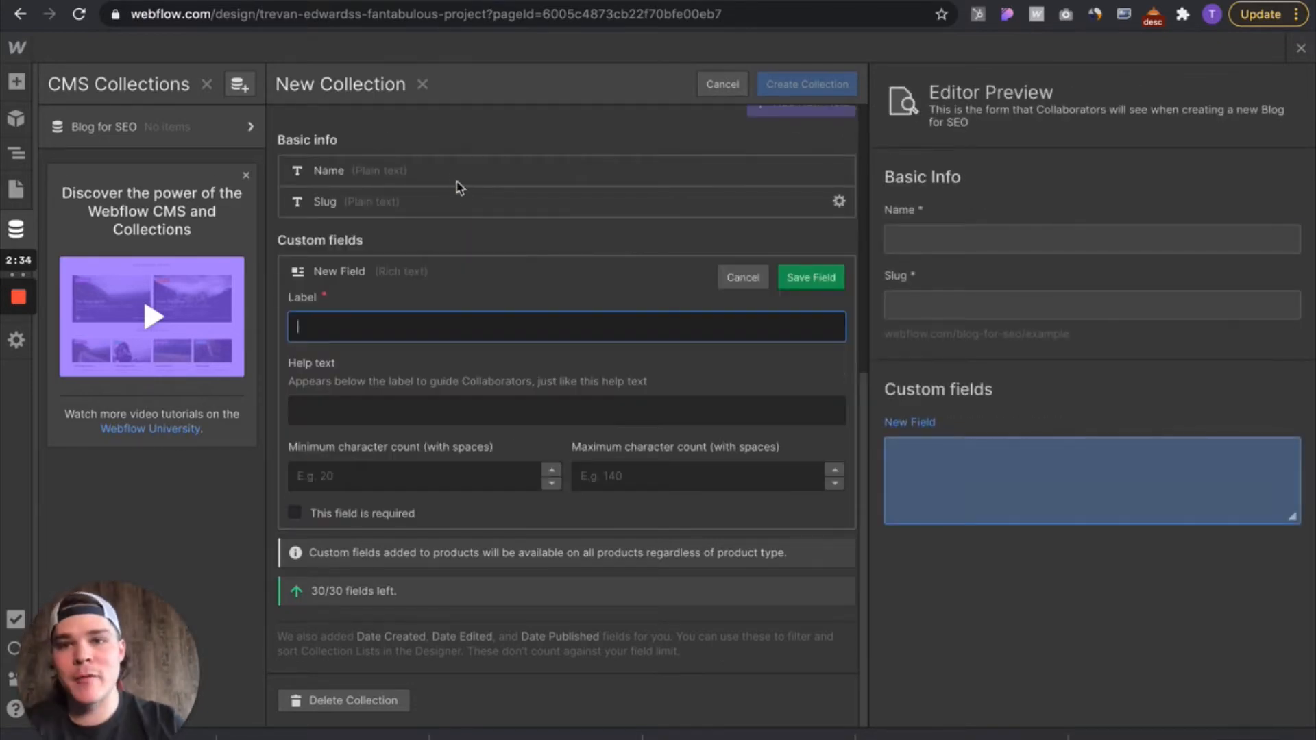
Step: Switch to the 253 Media article and highlight the "Verify For Your Domain" heading
key("ctrl+Tab")
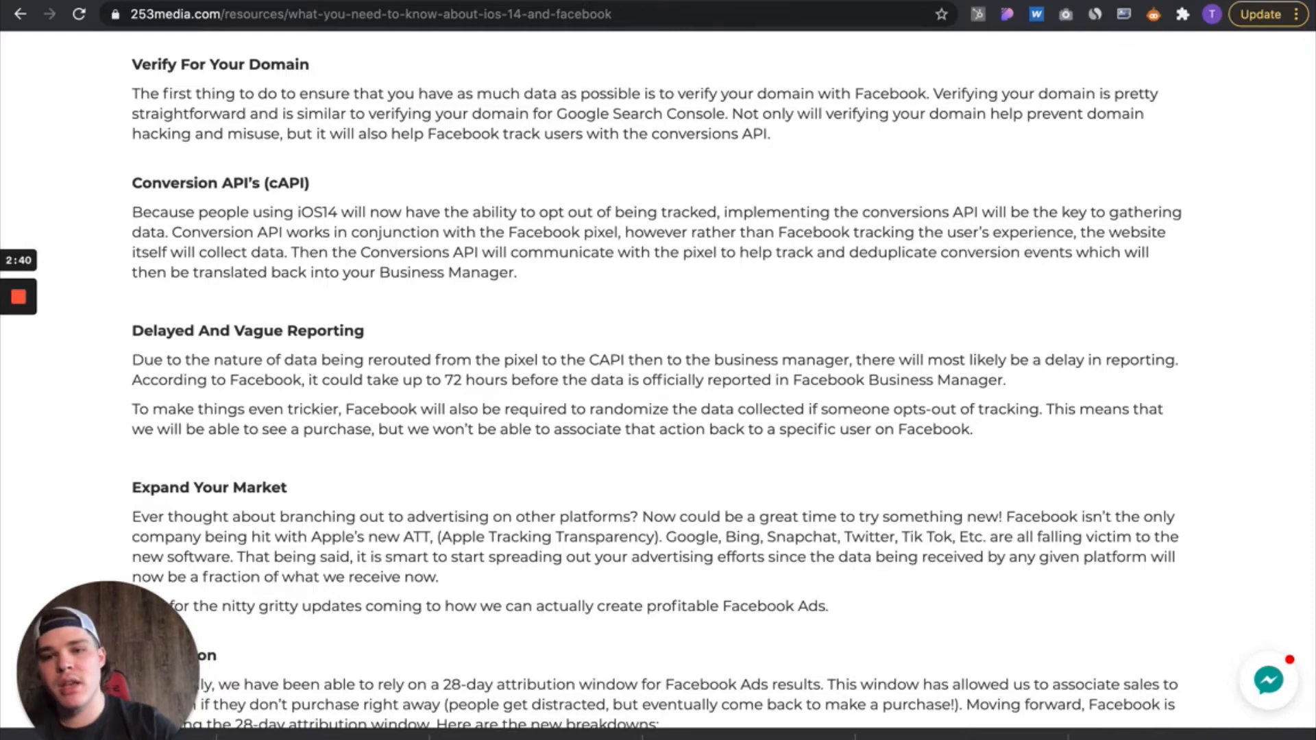
scroll(691, 503, "up", 4)
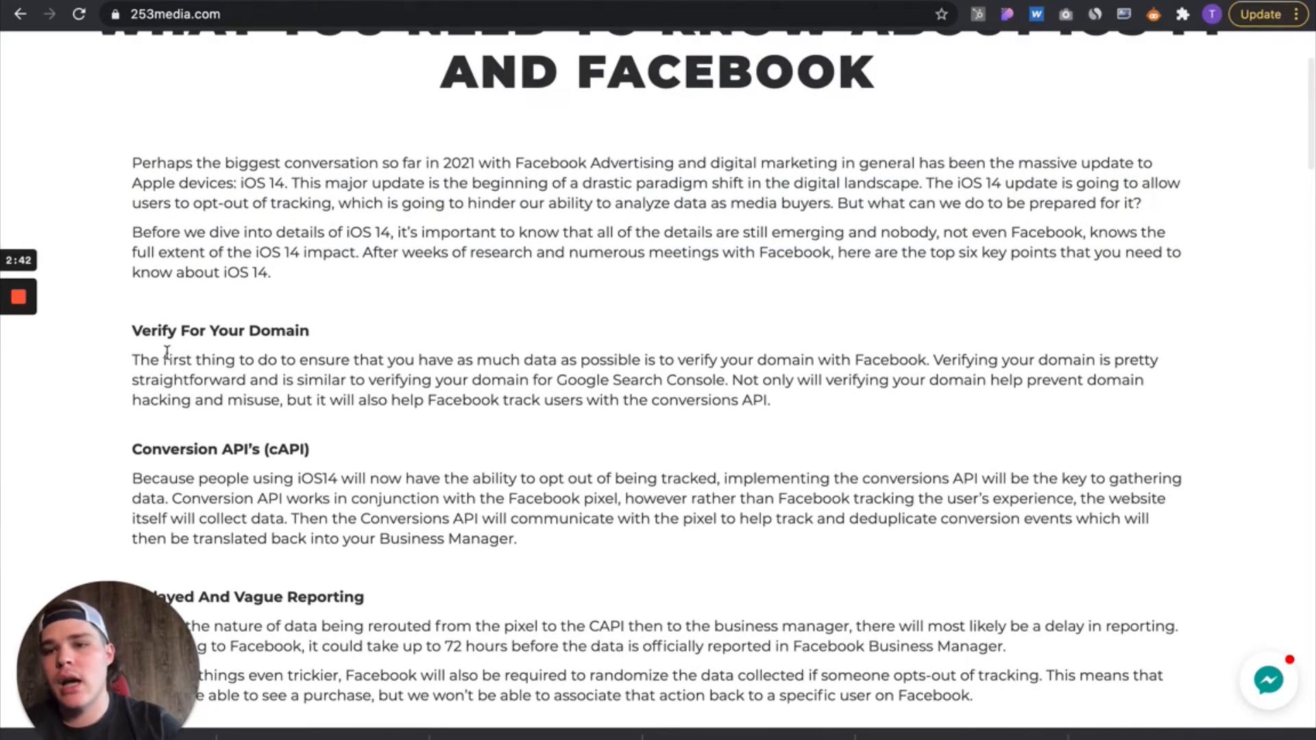
left_click_drag(139, 333, 342, 336)
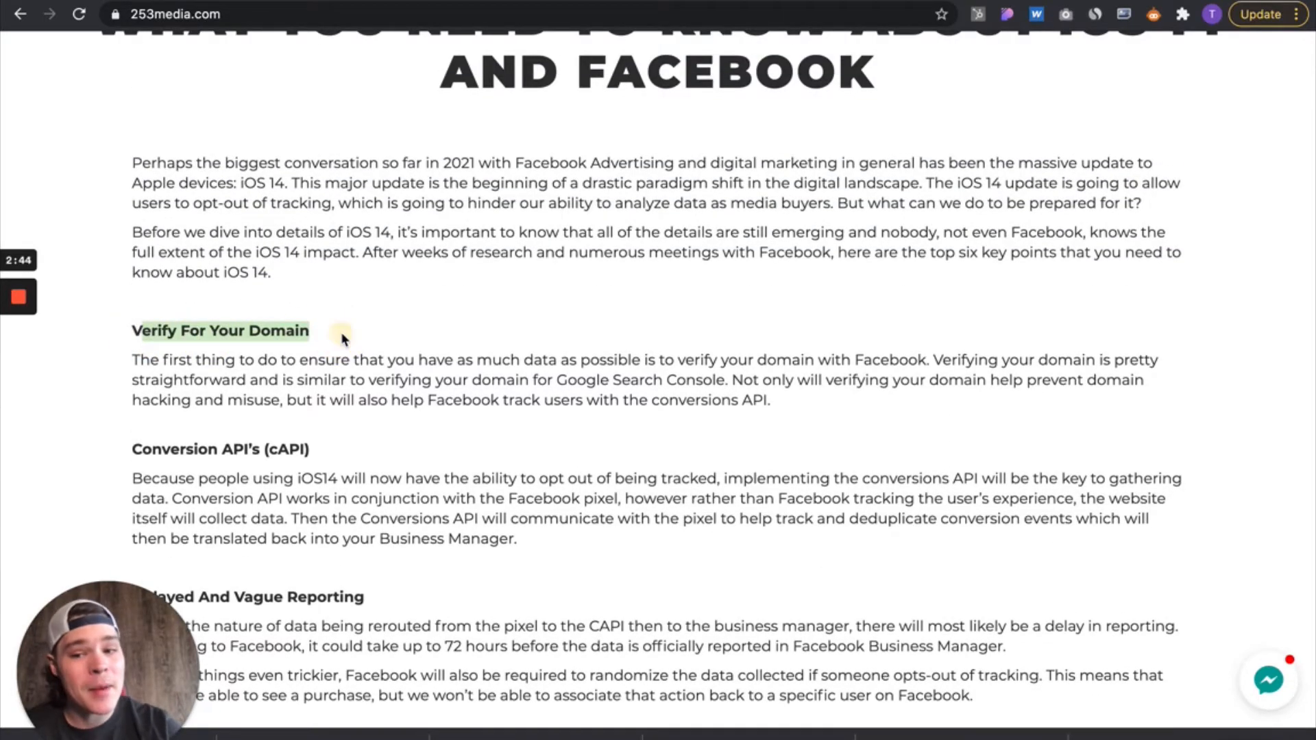
Step: Look over the article's remaining body sections, then return to the Webflow collection form and discard the unsaved Rich text field
scroll(340, 332, "down", 10)
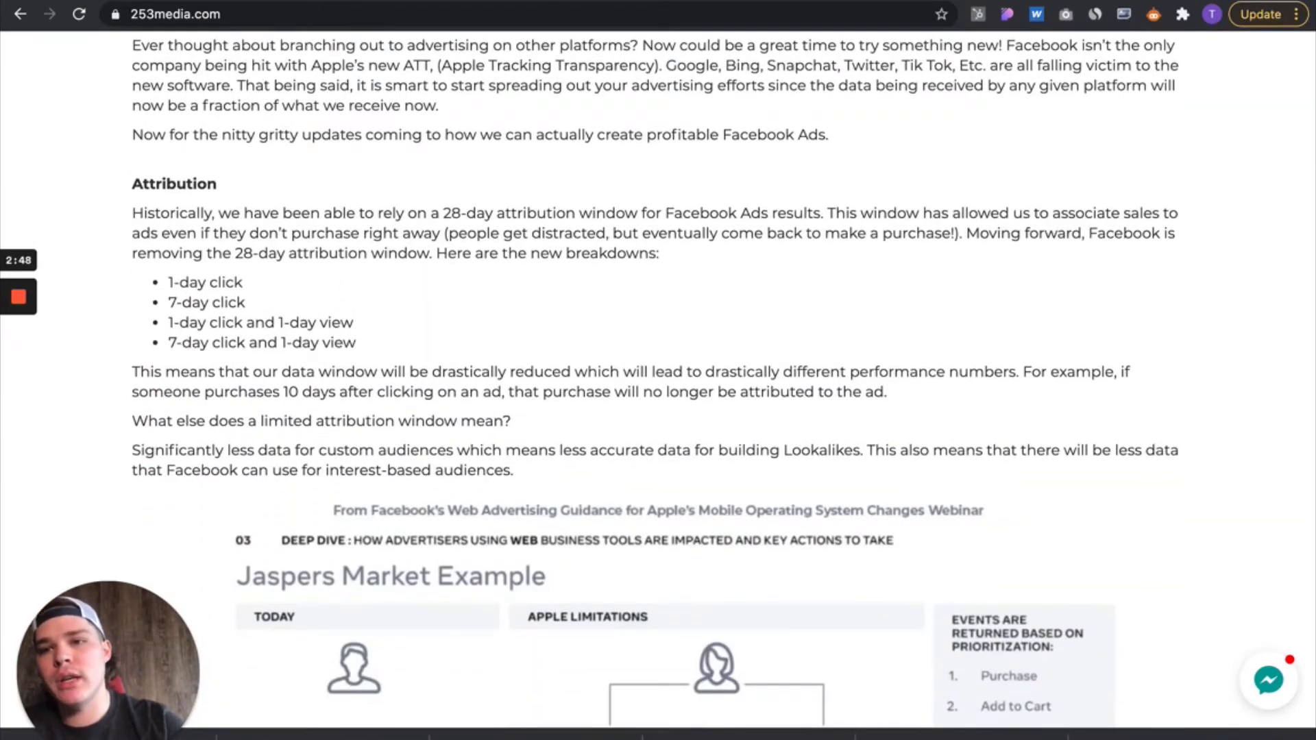
key("ctrl+Tab")
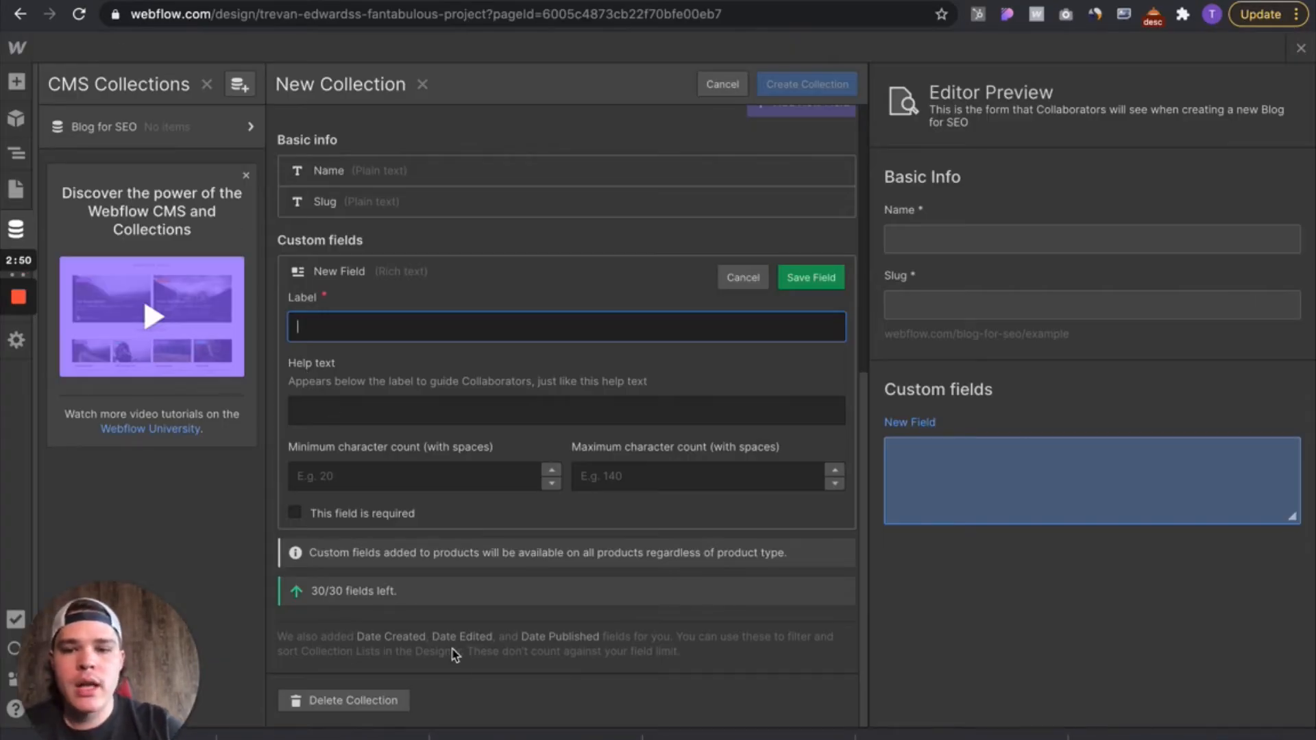
left_click(688, 670)
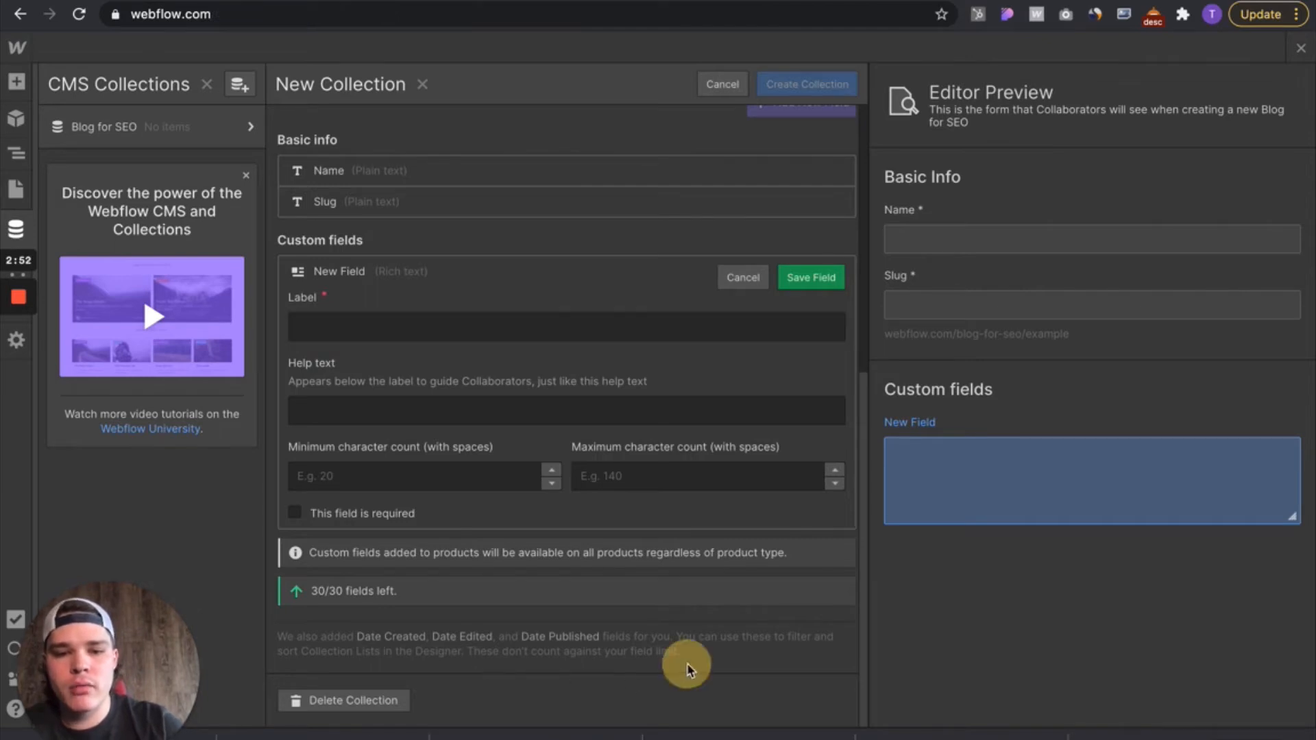
scroll(693, 652, "up", 4)
left_click(754, 510)
left_click(814, 425)
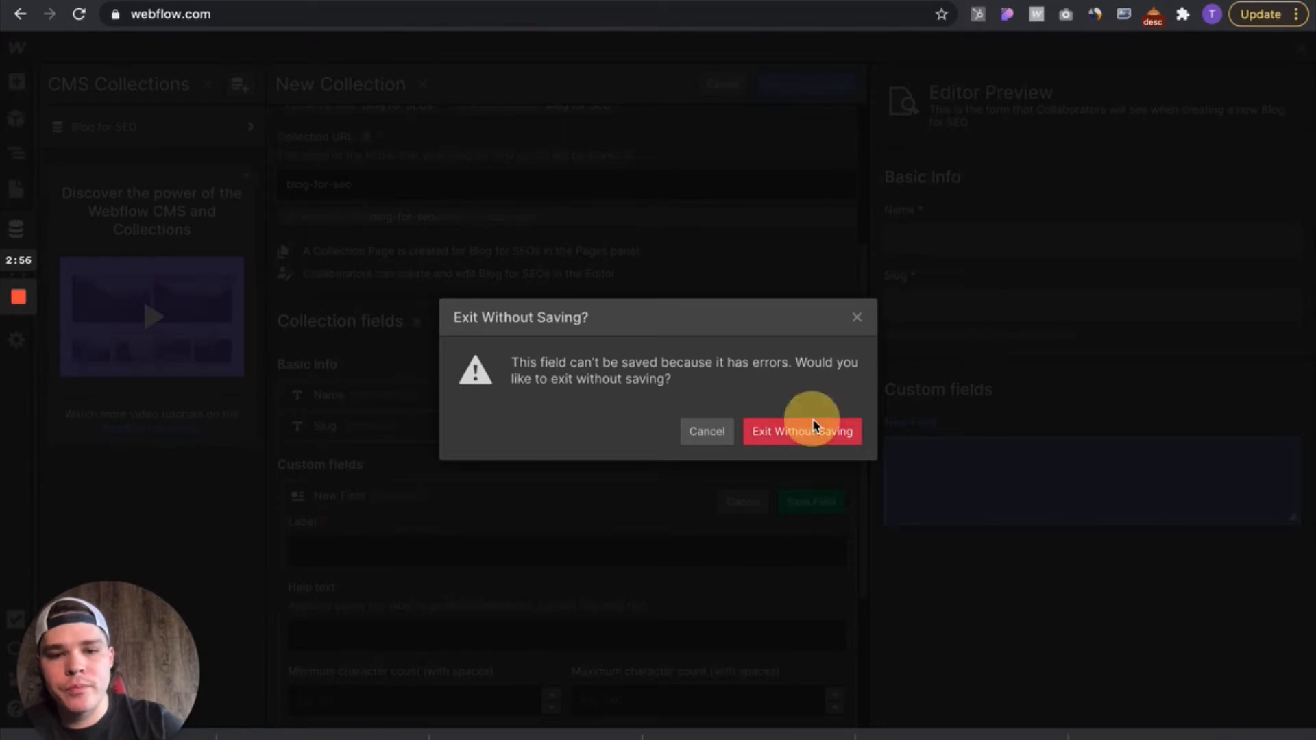
Step: Add a Rich text custom field to the collection and label it "Body 1"
left_click(620, 506)
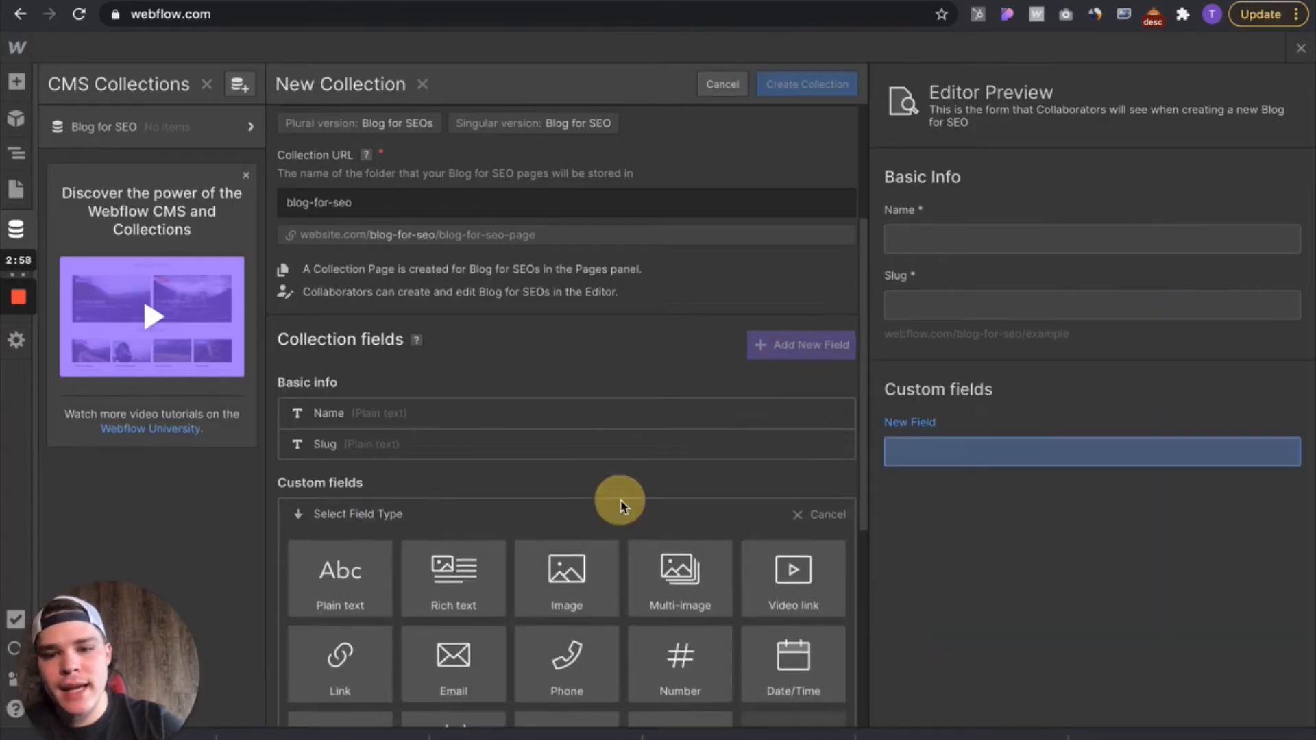
scroll(604, 534, "down", 6)
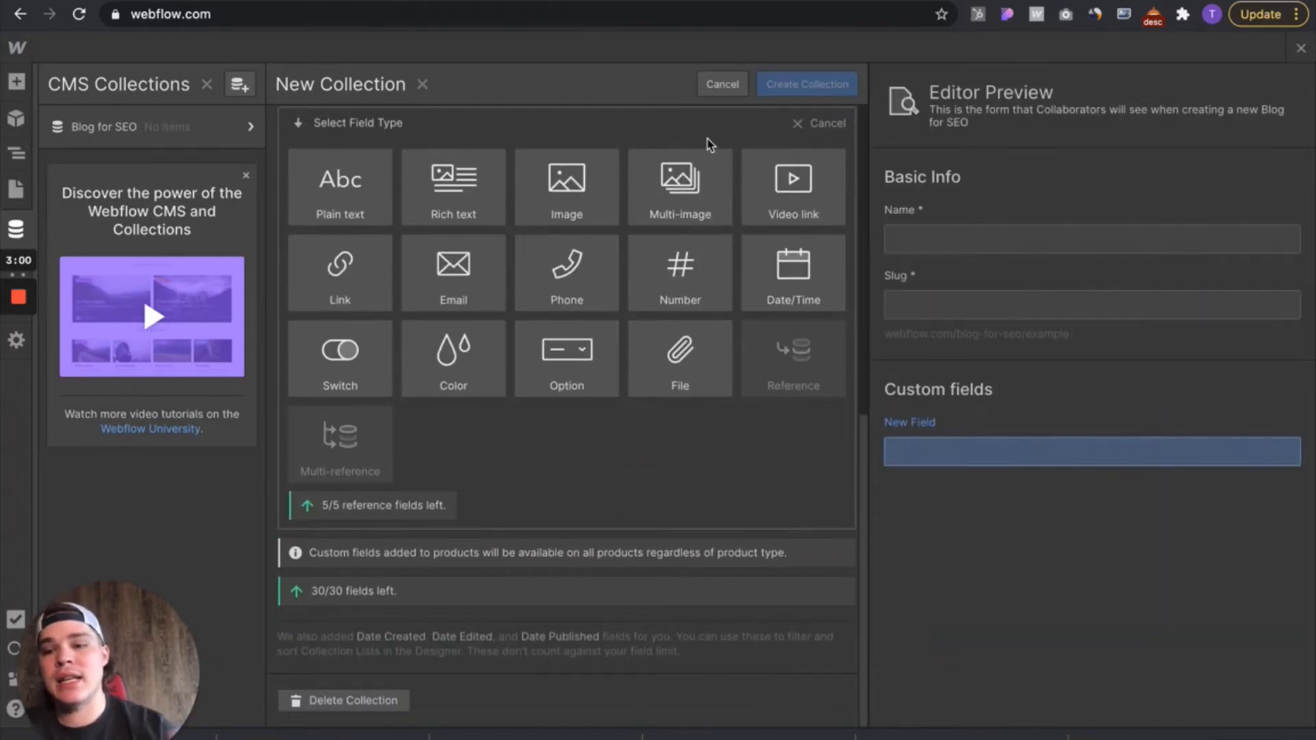
left_click(448, 189)
type("Body1")
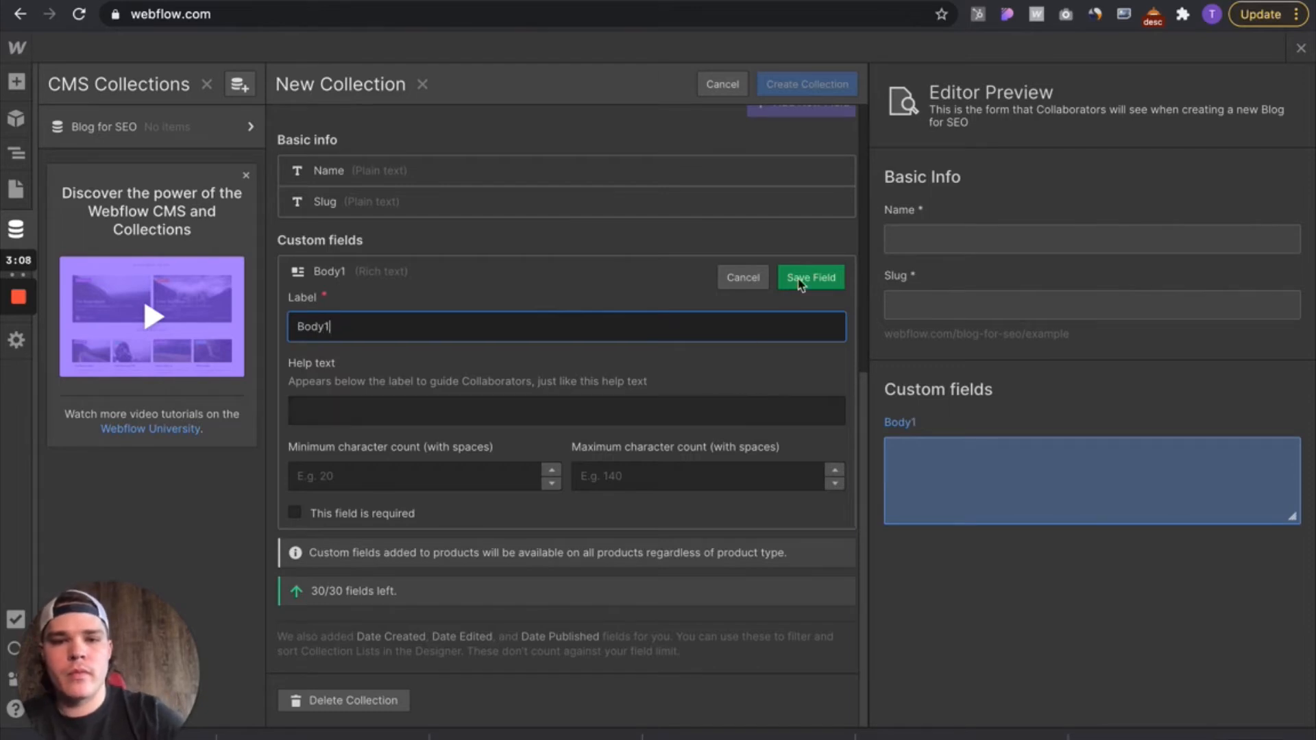
key("BackSpace")
type("1")
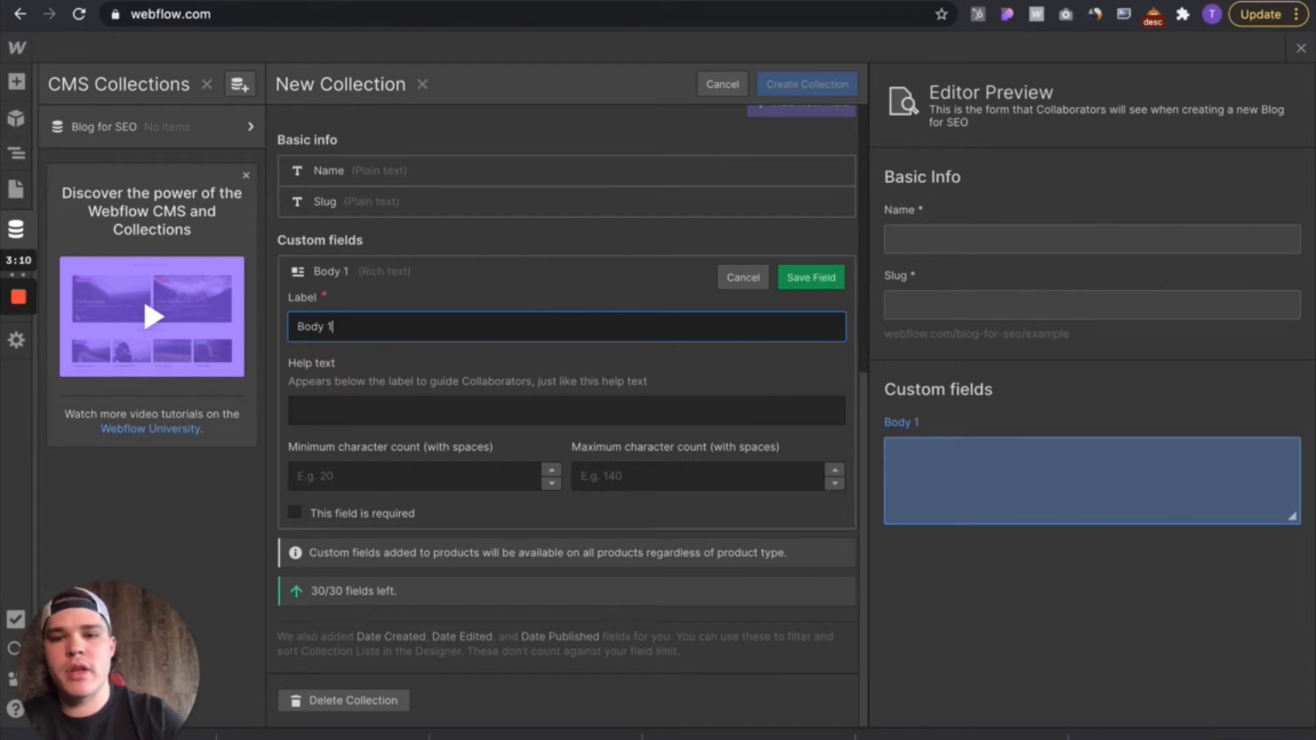
Step: Give the Body 1 field the help text "First body of content" and save the field
left_click(600, 410)
type("F")
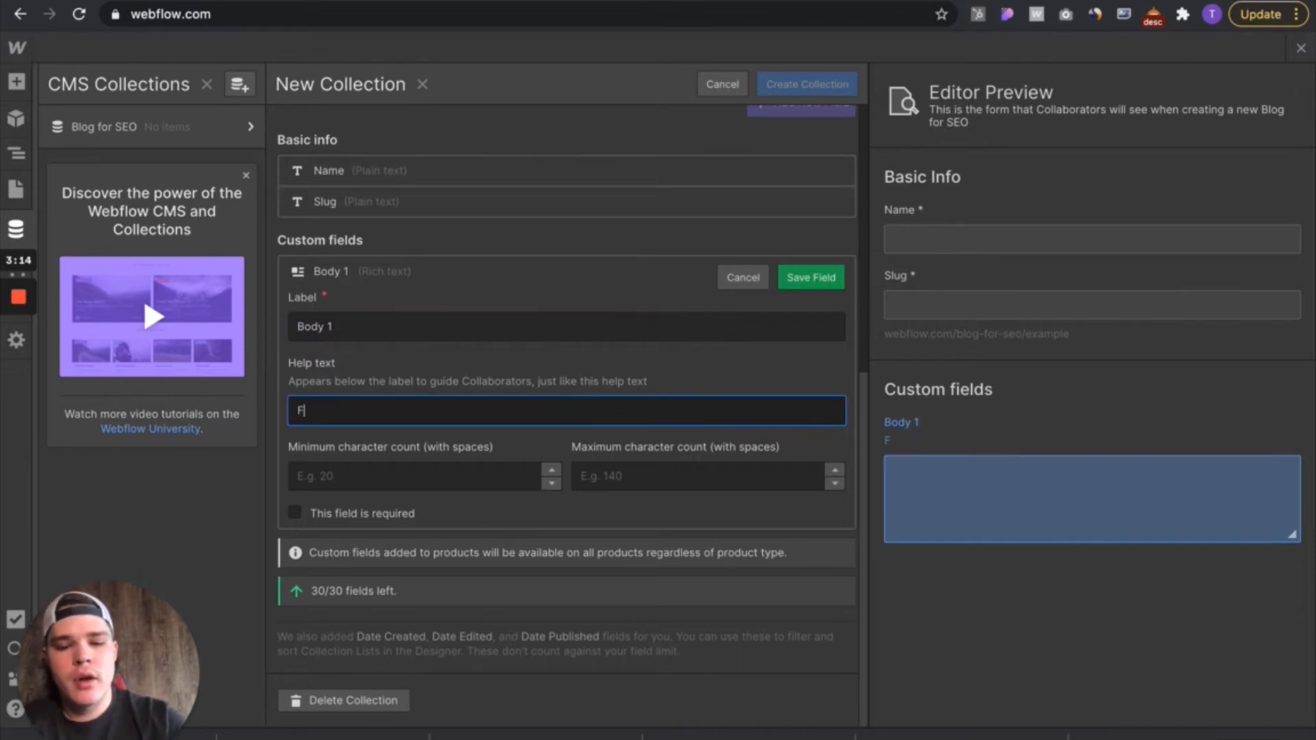
type("irst body of content")
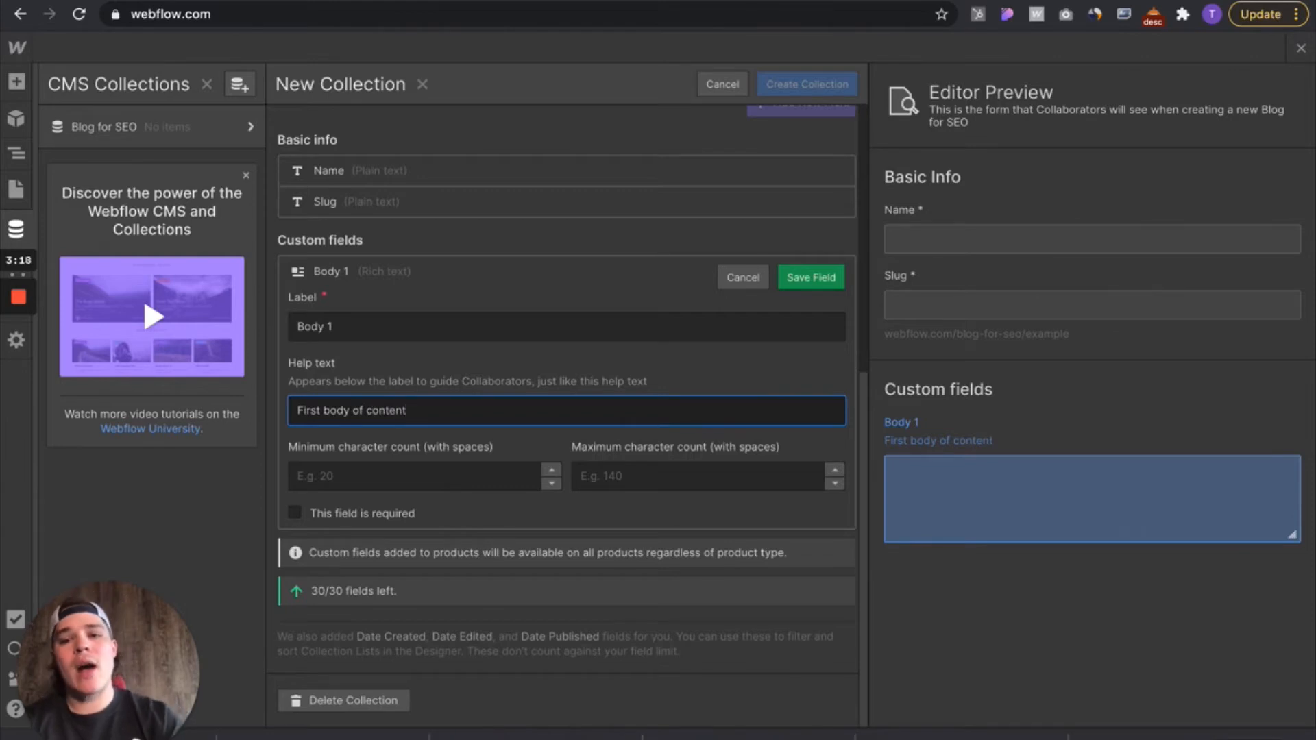
left_click(697, 378)
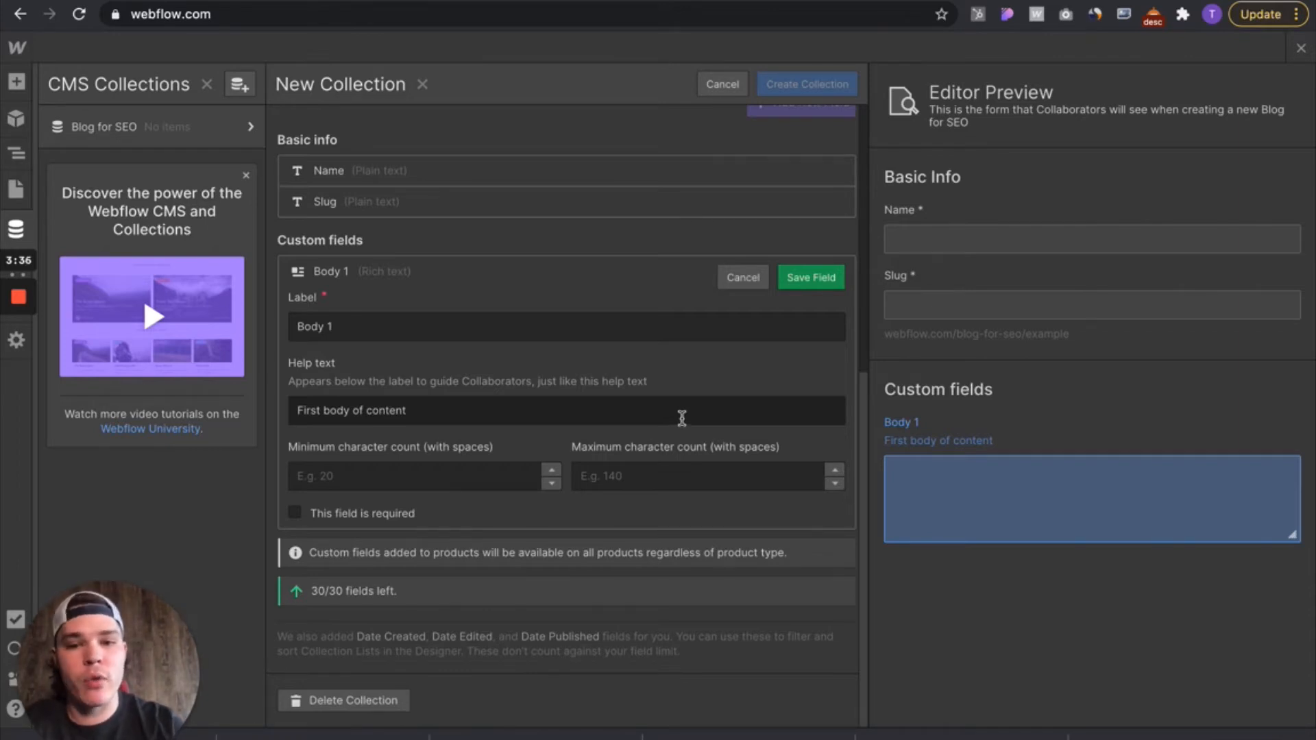
left_click(820, 282)
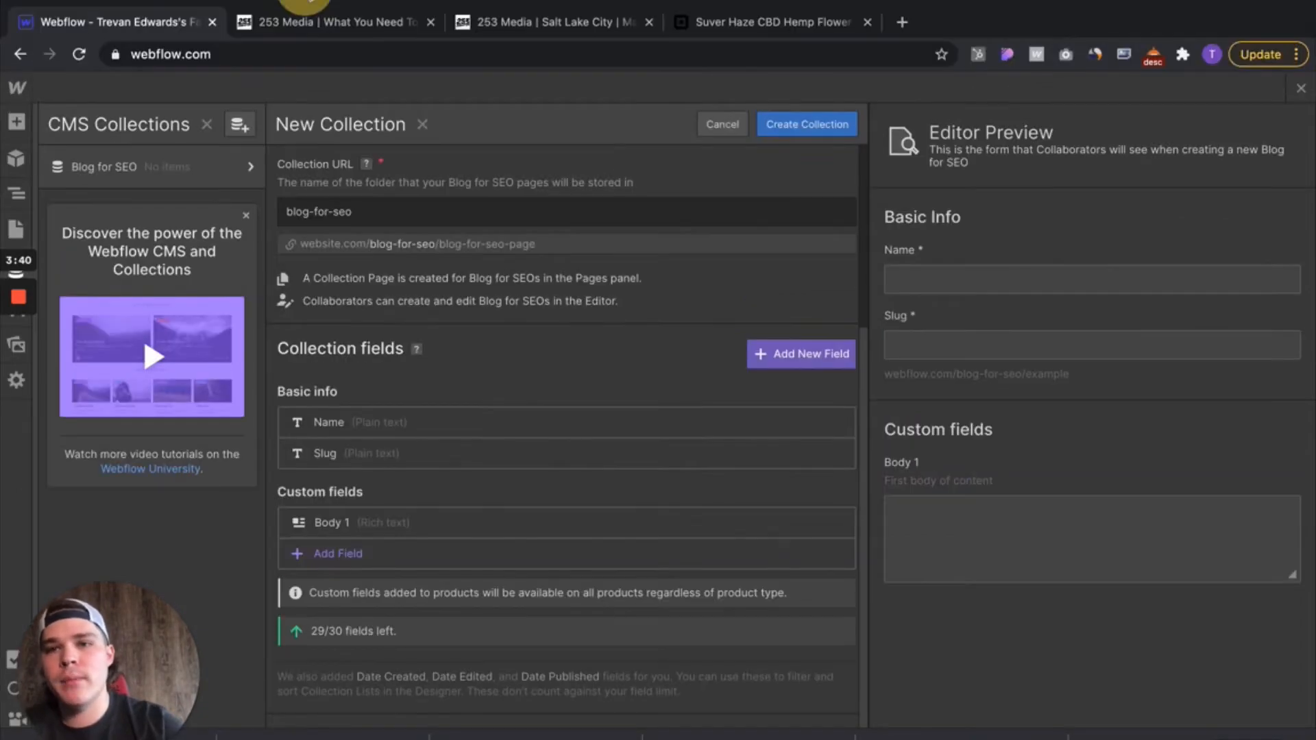
Step: Switch to the 253 Media article and examine the image that follows the Attribution section
key("ctrl+Tab")
scroll(533, 384, "down", 8)
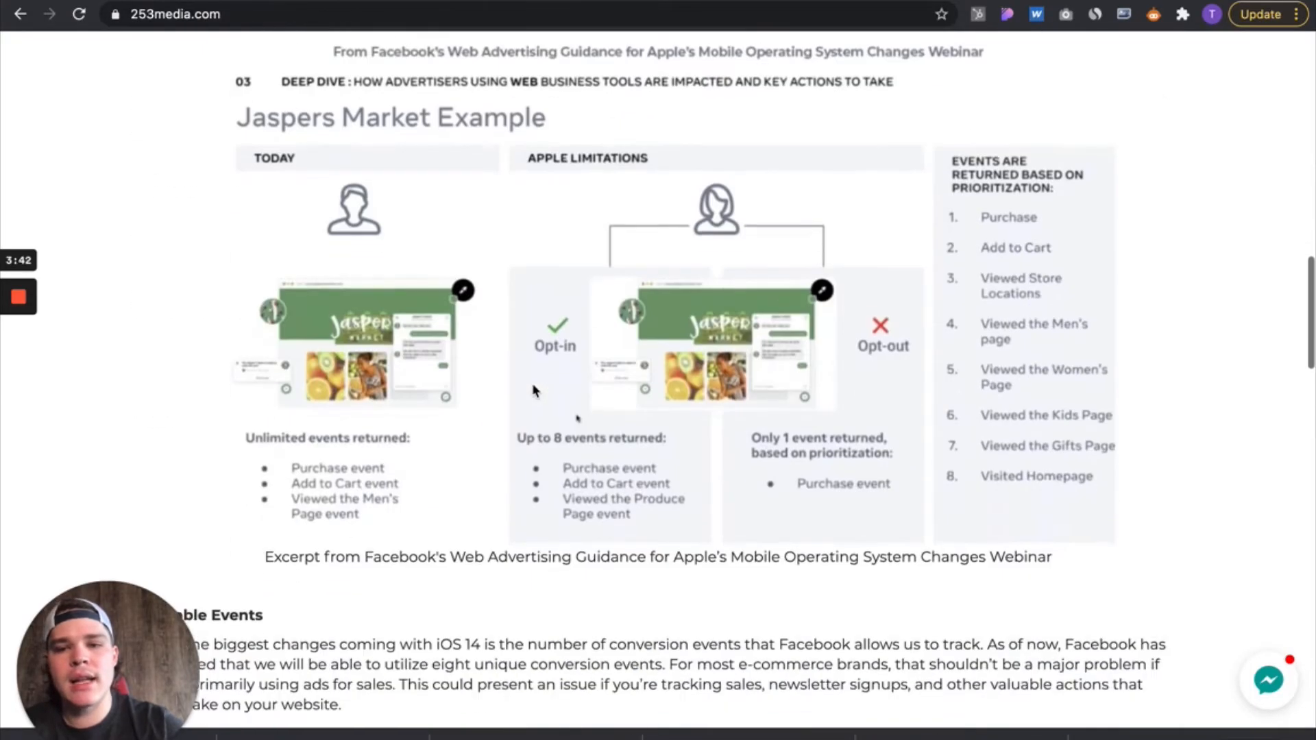
scroll(578, 405, "up", 1)
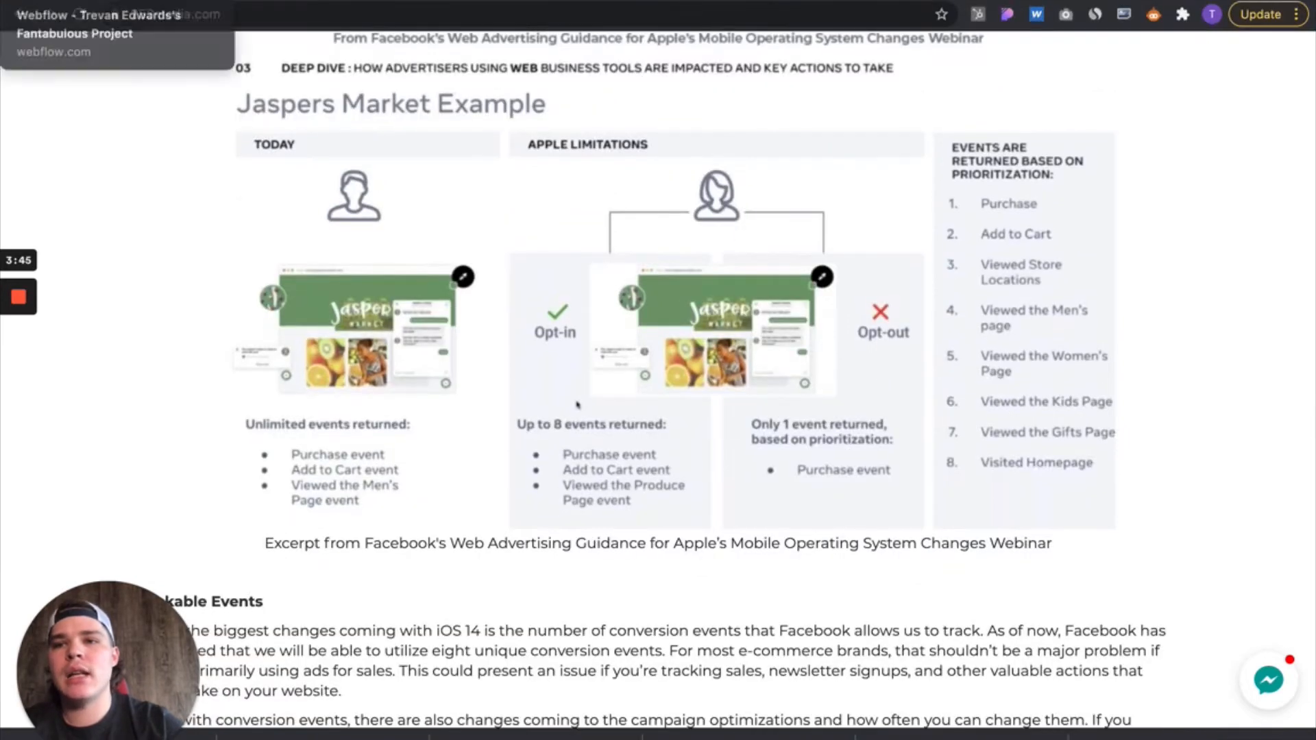
Step: Return to the Webflow collection form, then add and save an Image custom field labelled "Main image"
left_click(103, 12)
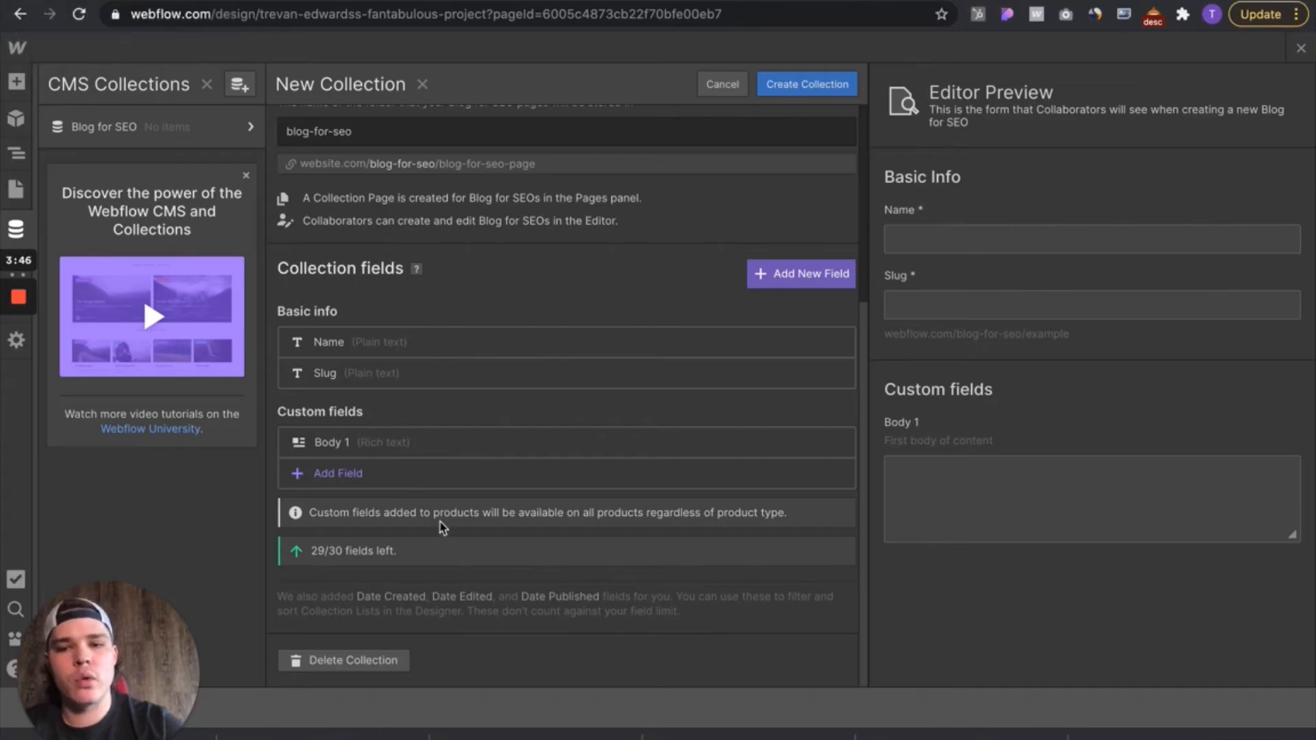
scroll(420, 473, "up", 1)
left_click(405, 514)
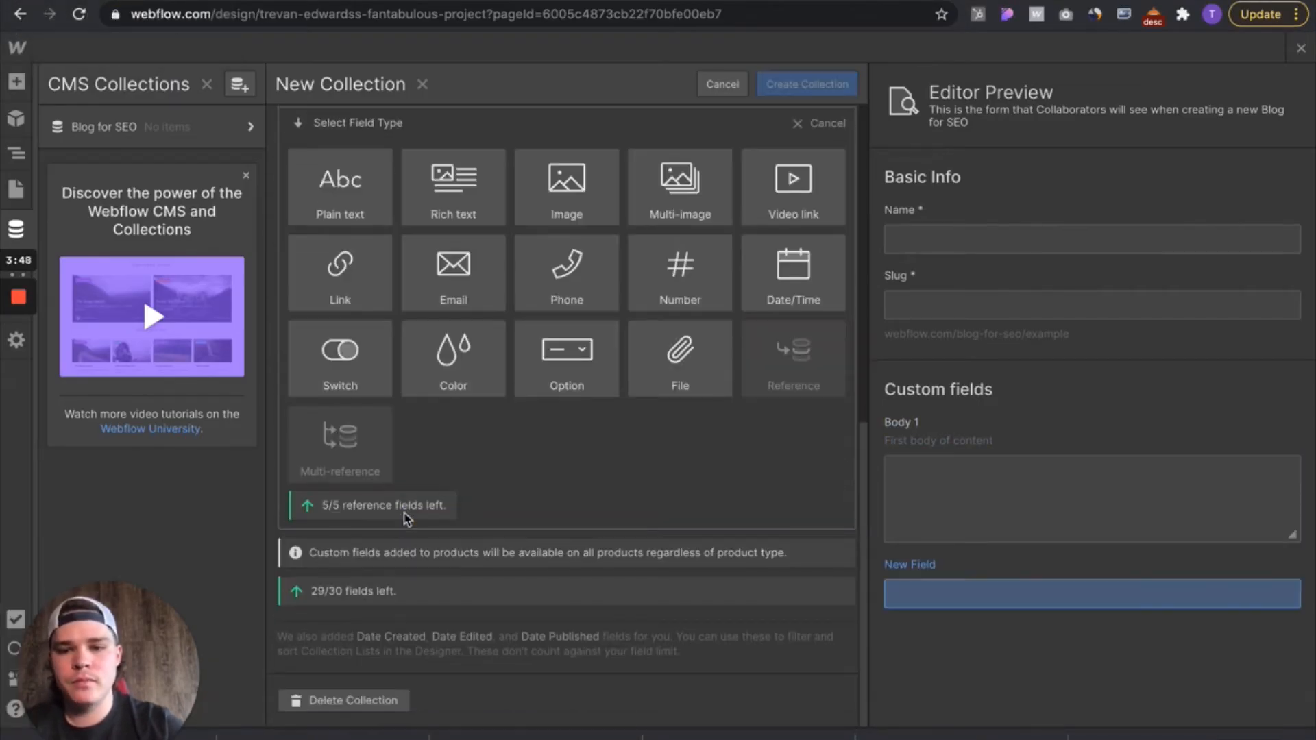
left_click(555, 187)
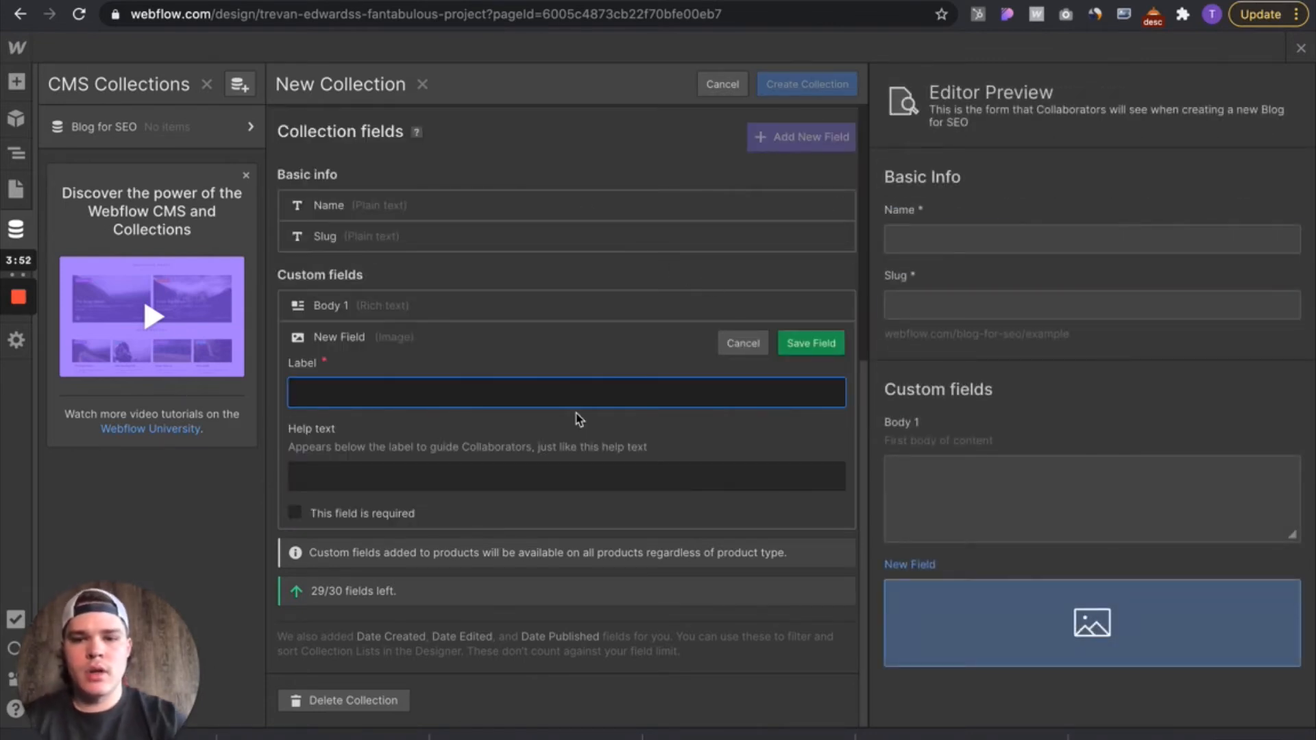
type("Main img")
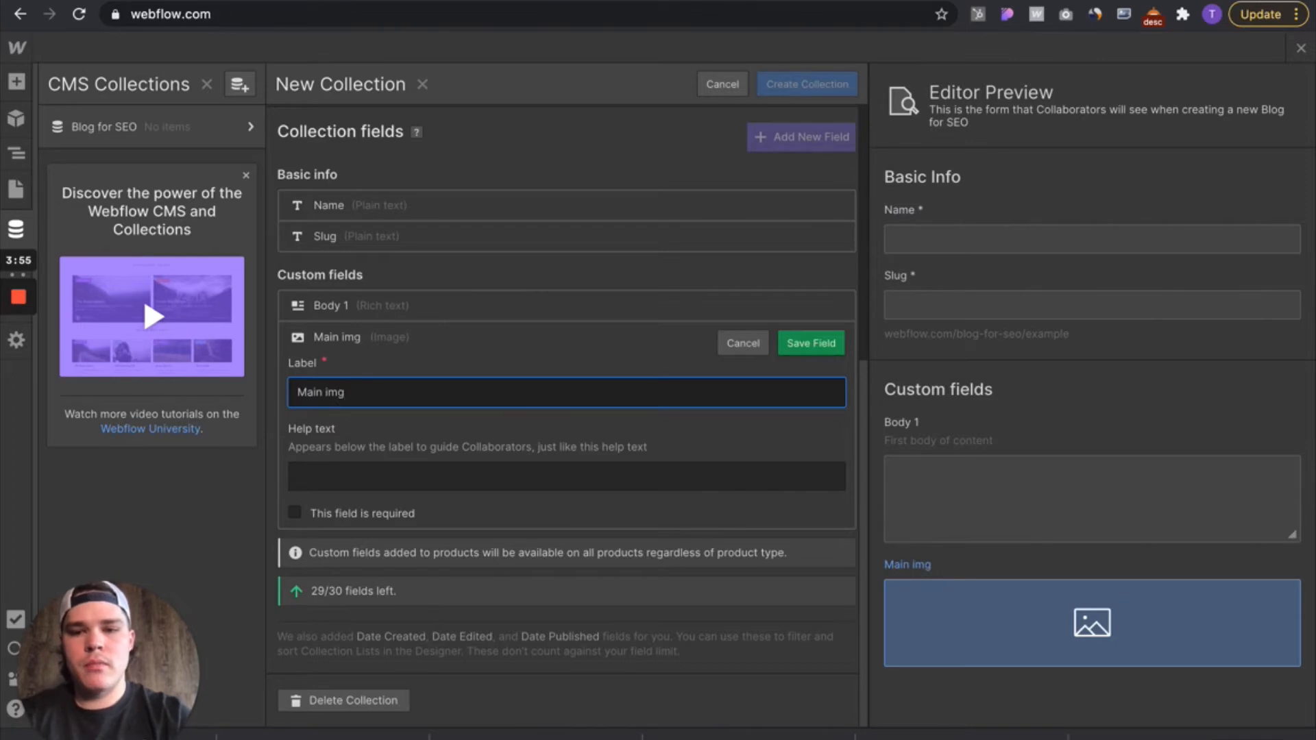
key("BackSpace")
type("age")
left_click(817, 345)
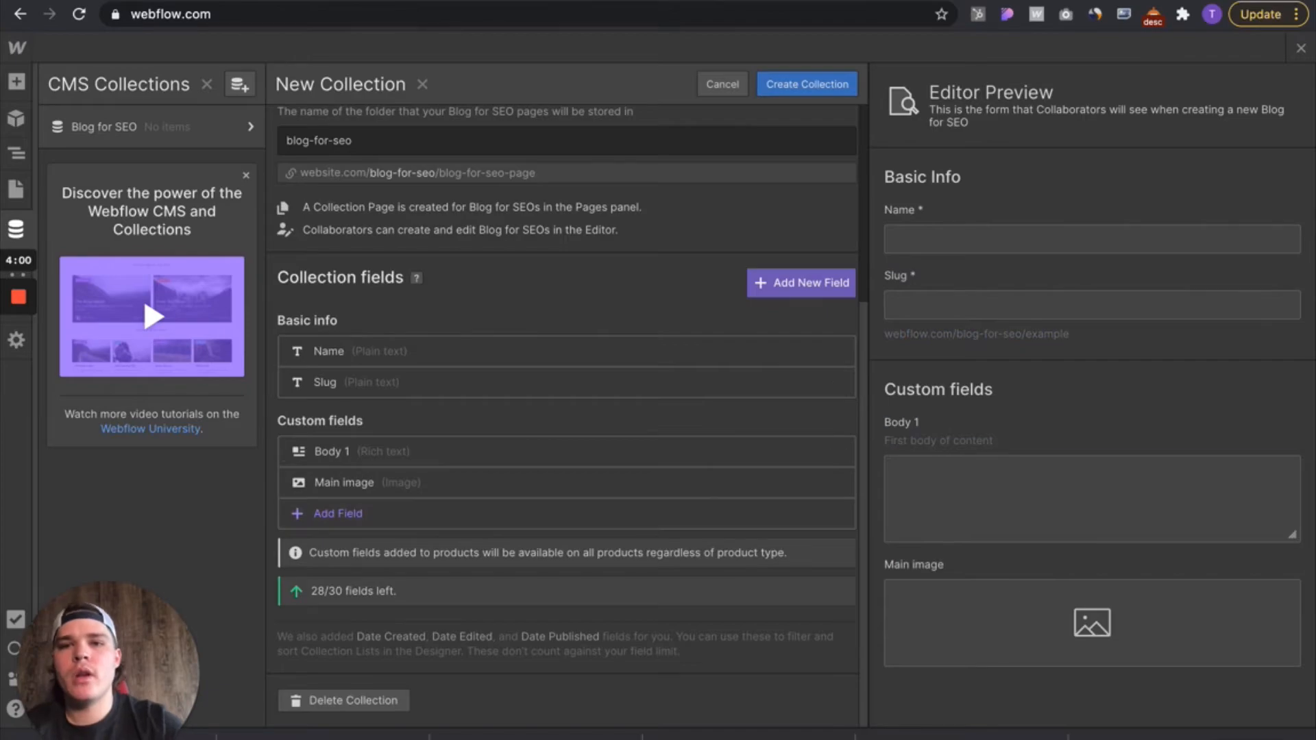
Step: Switch to the 253 Media article, look over the content below the image, and highlight the image's caption line
key("ctrl+Tab")
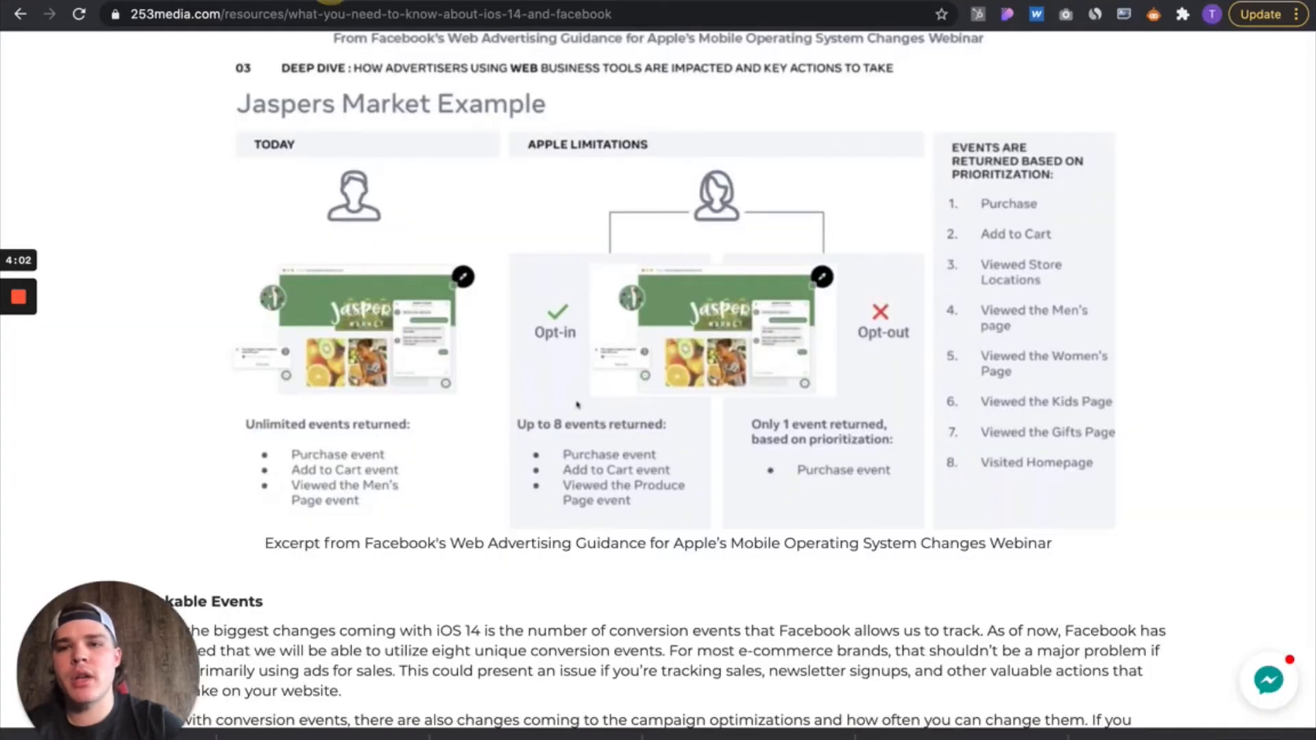
scroll(617, 458, "down", 10)
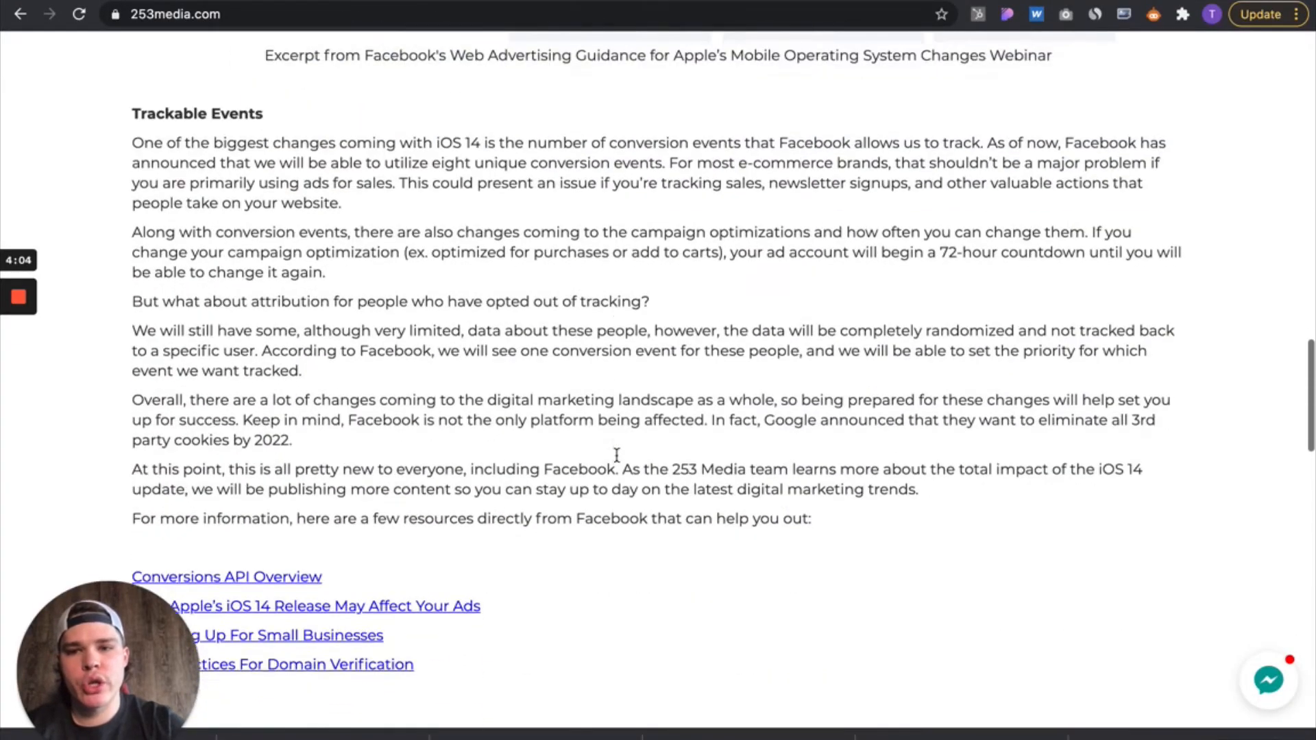
scroll(617, 460, "up", 5)
scroll(617, 457, "up", 2)
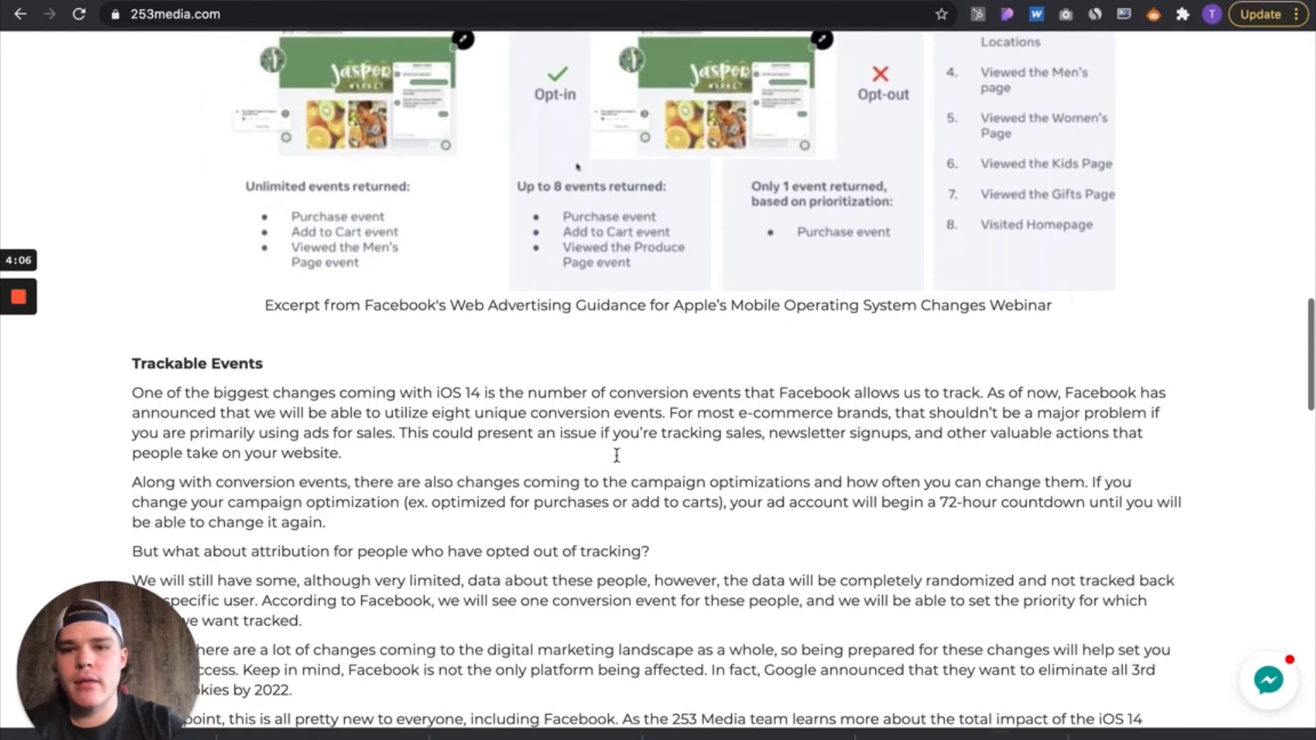
left_click_drag(1059, 353, 268, 348)
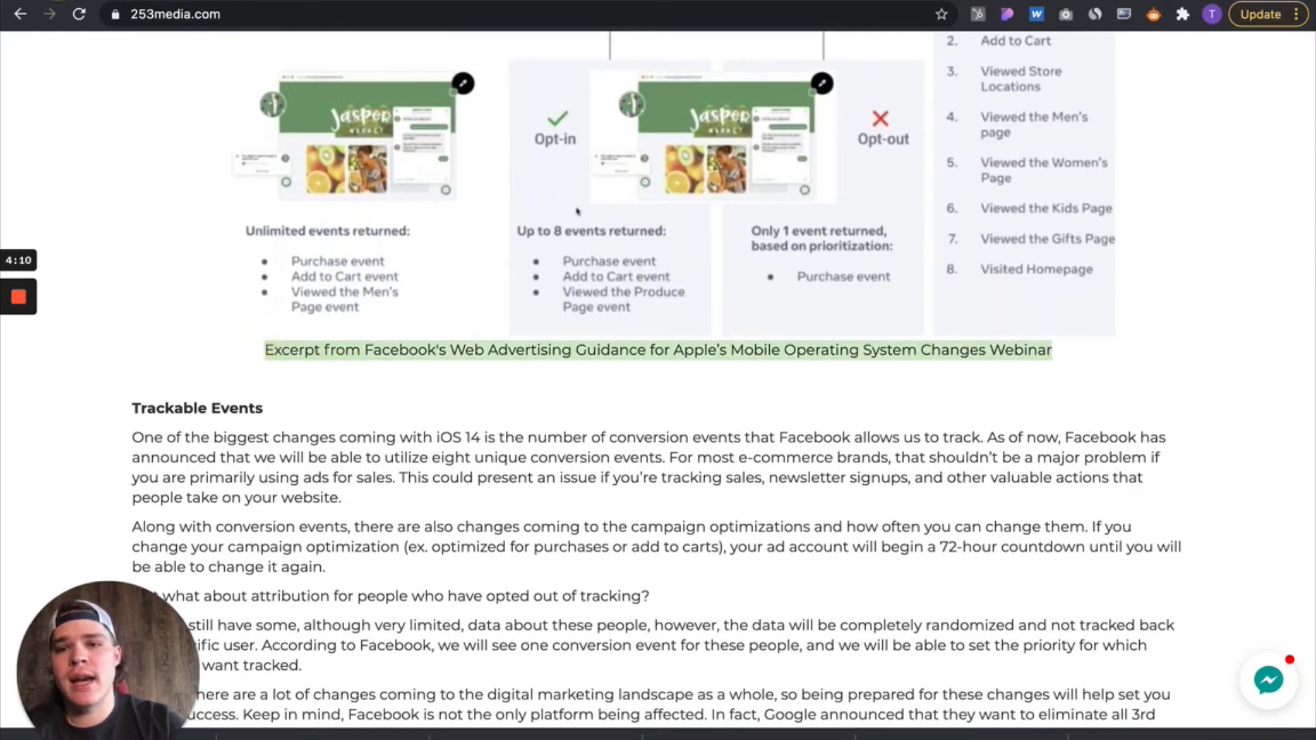
Step: Return to the Webflow collection form, then add and save a Plain text custom field labelled "Short image description"
left_click(92, 4)
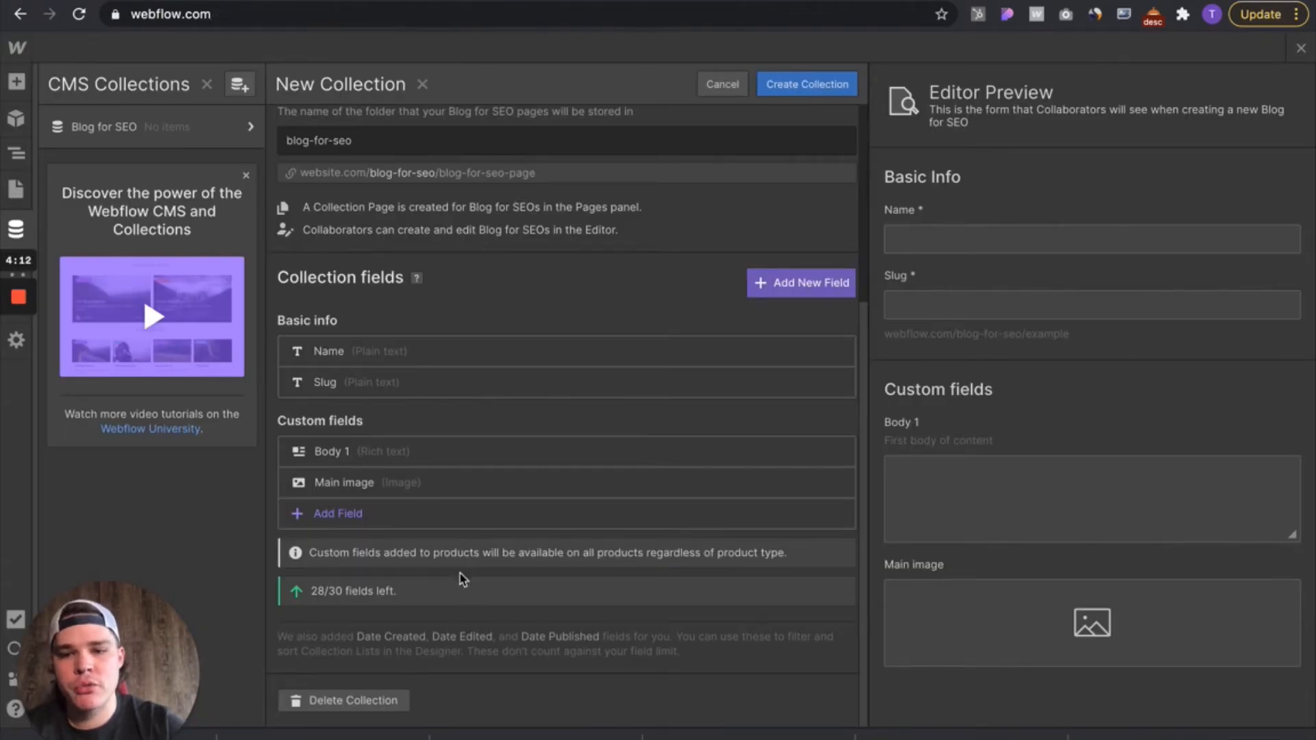
left_click(338, 512)
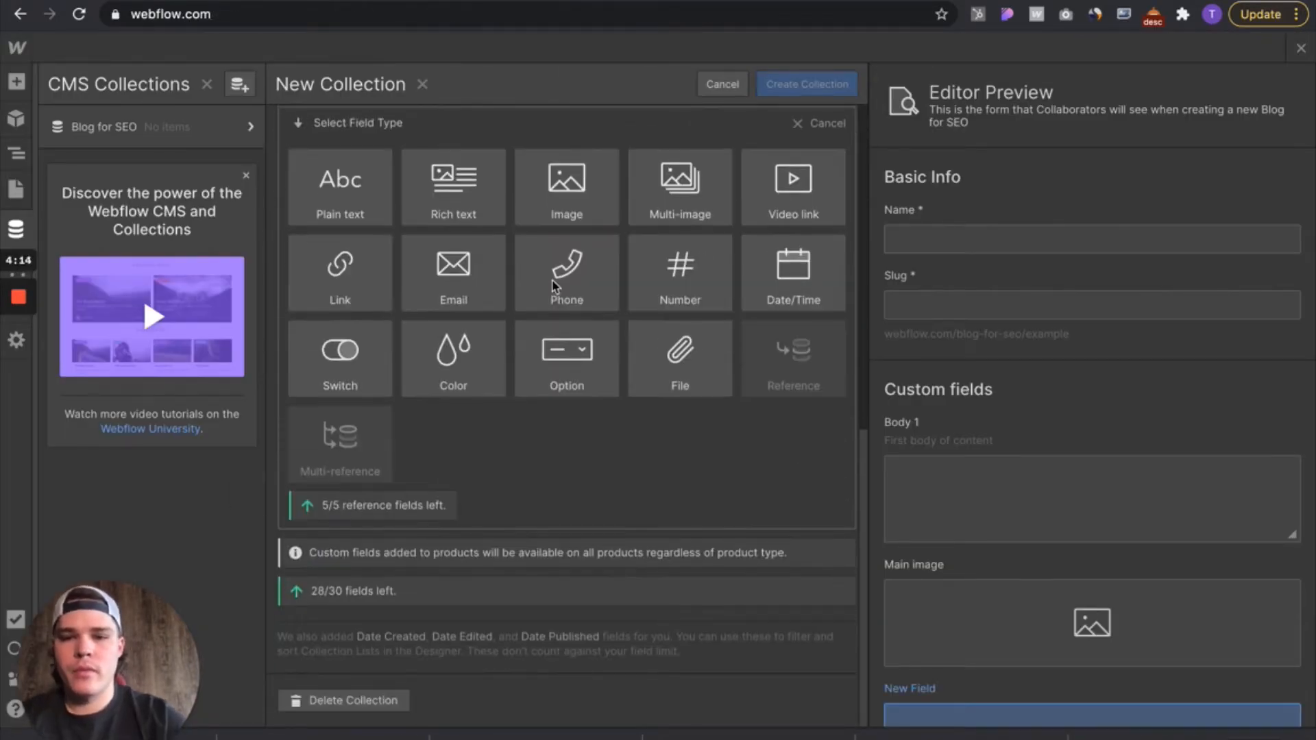
left_click(354, 206)
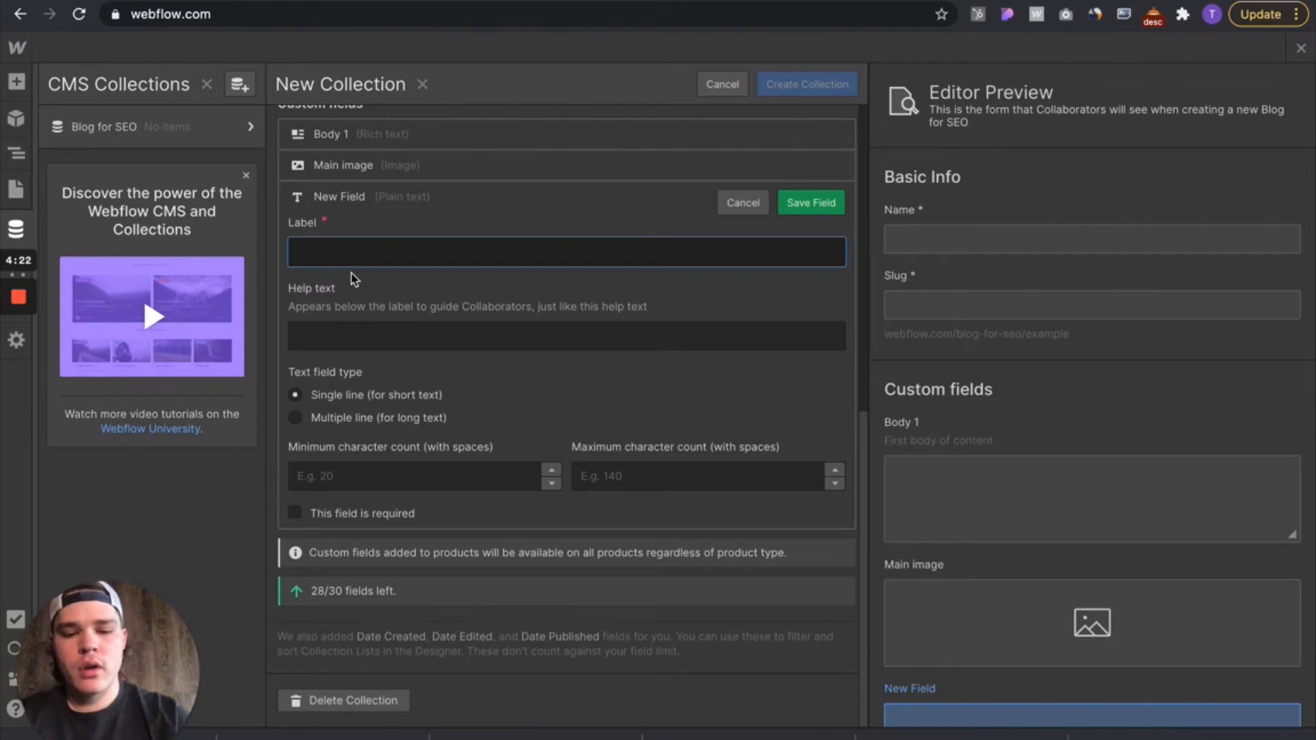
type("Short imag")
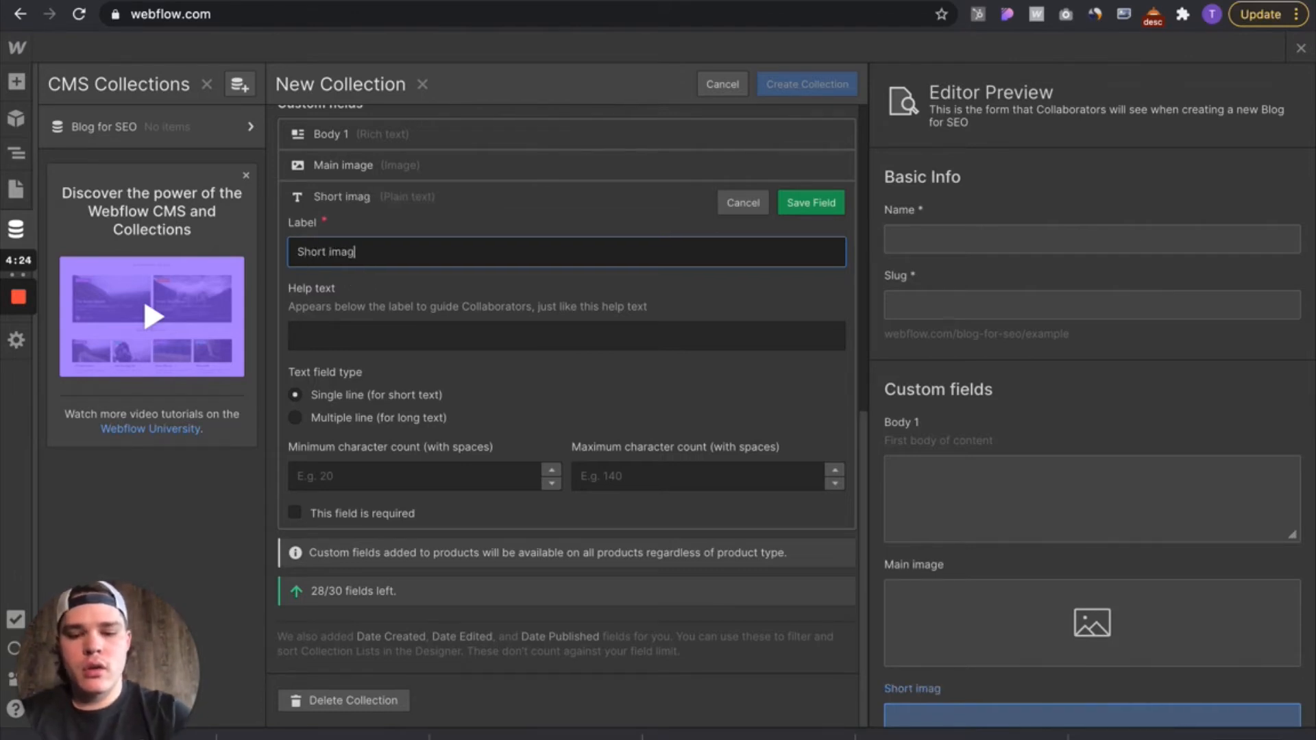
type("e description")
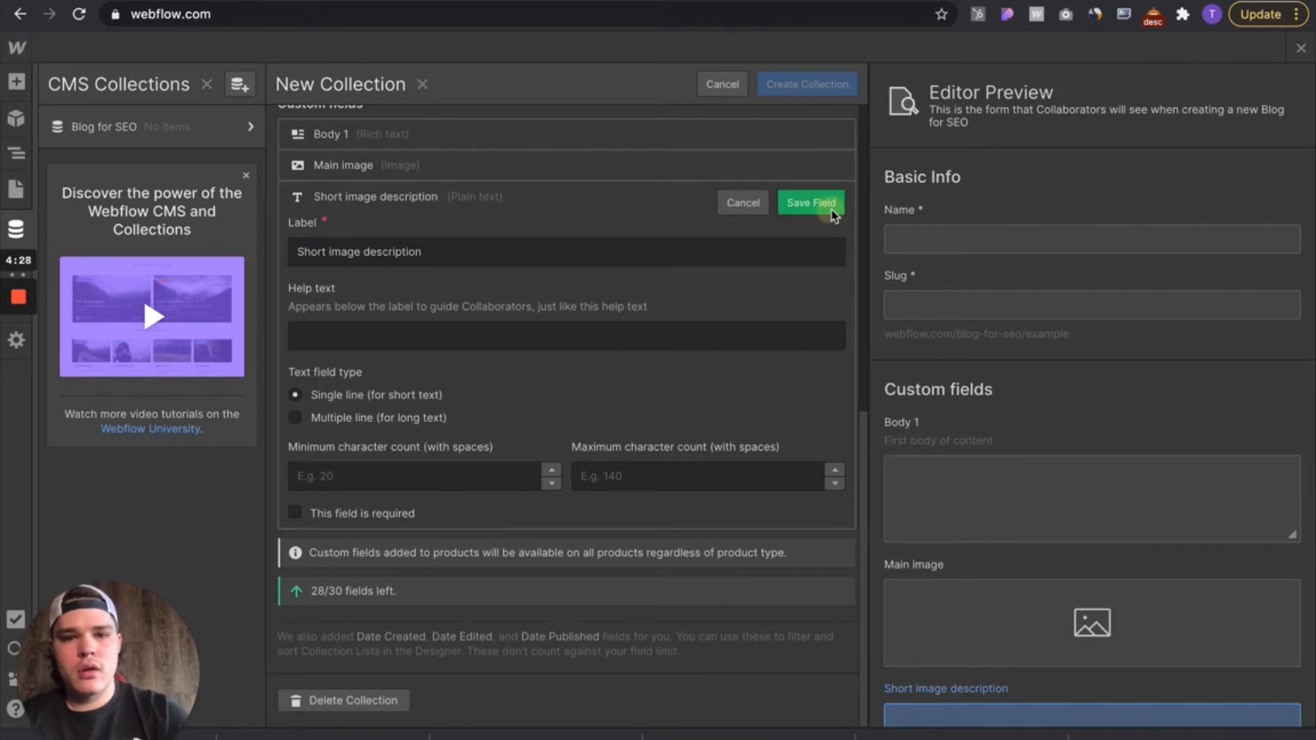
left_click(811, 202)
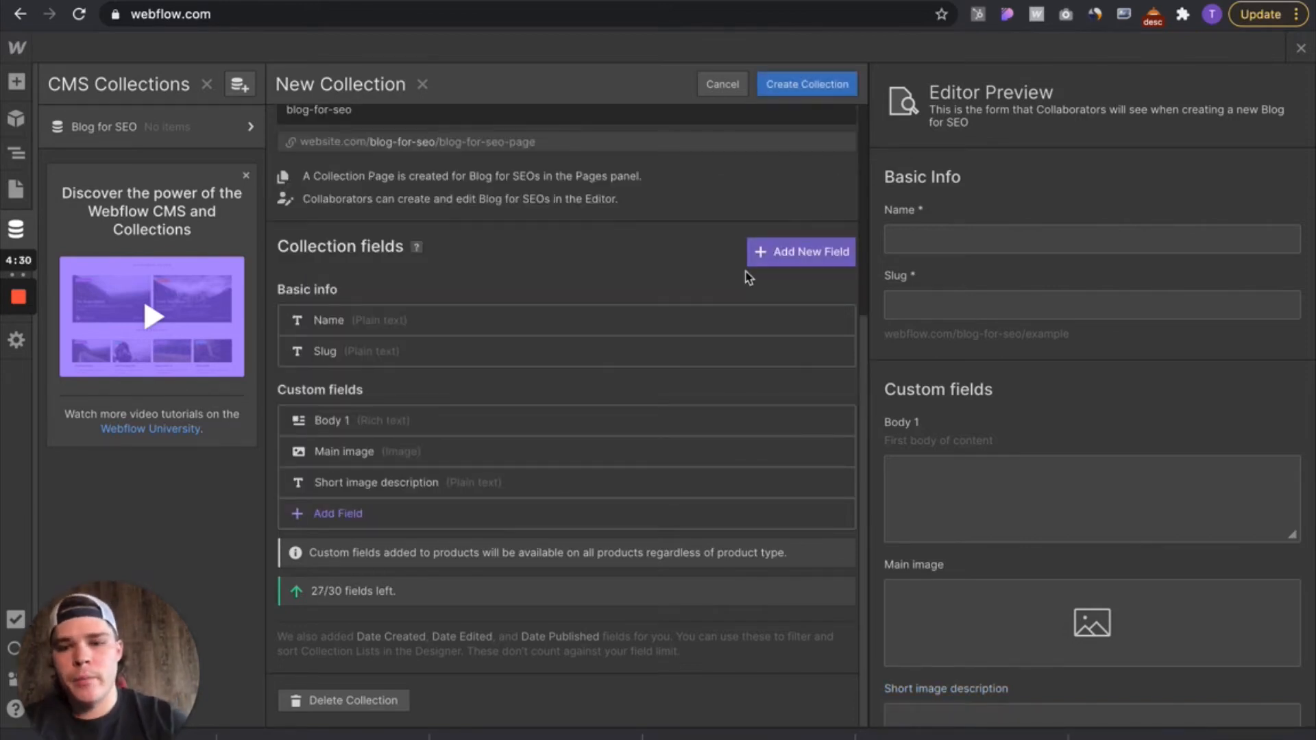
Step: Add and save a Rich text custom field labelled "Body 2" with help text "Second body of content", checking the article's text below the image caption
left_click(831, 263)
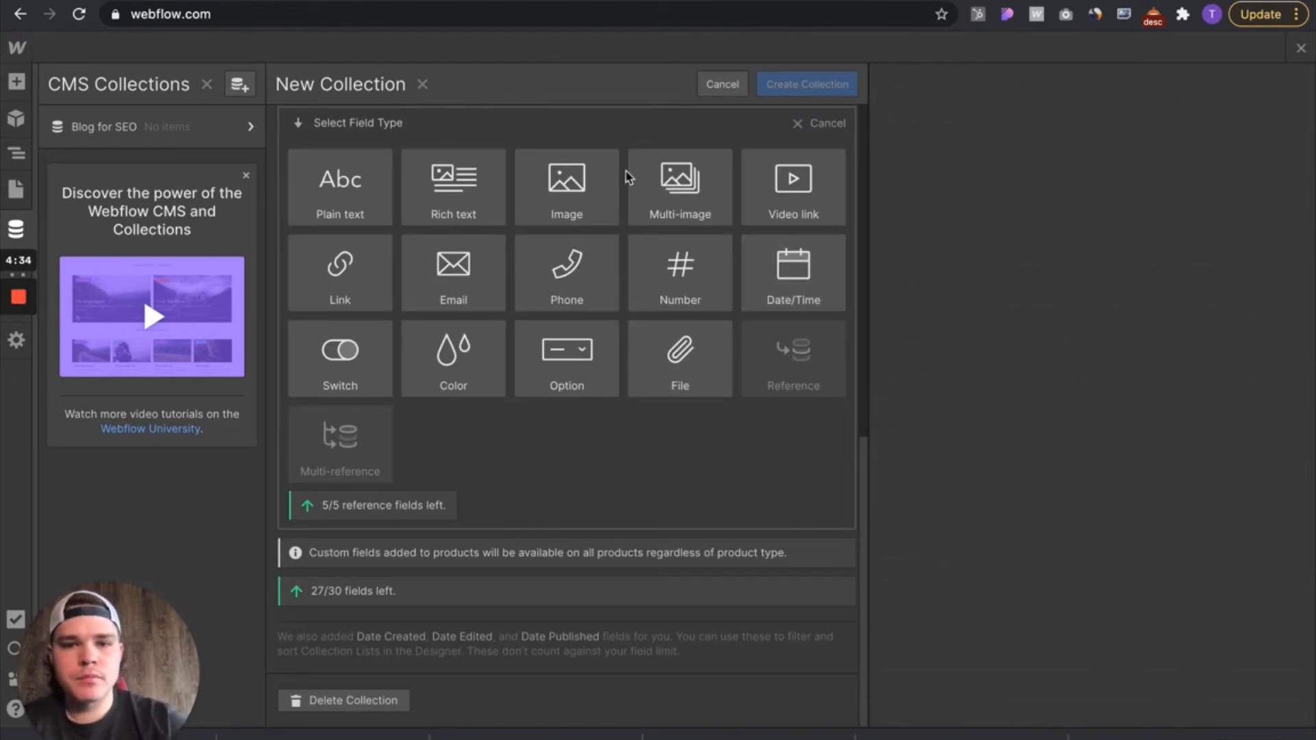
left_click(461, 191)
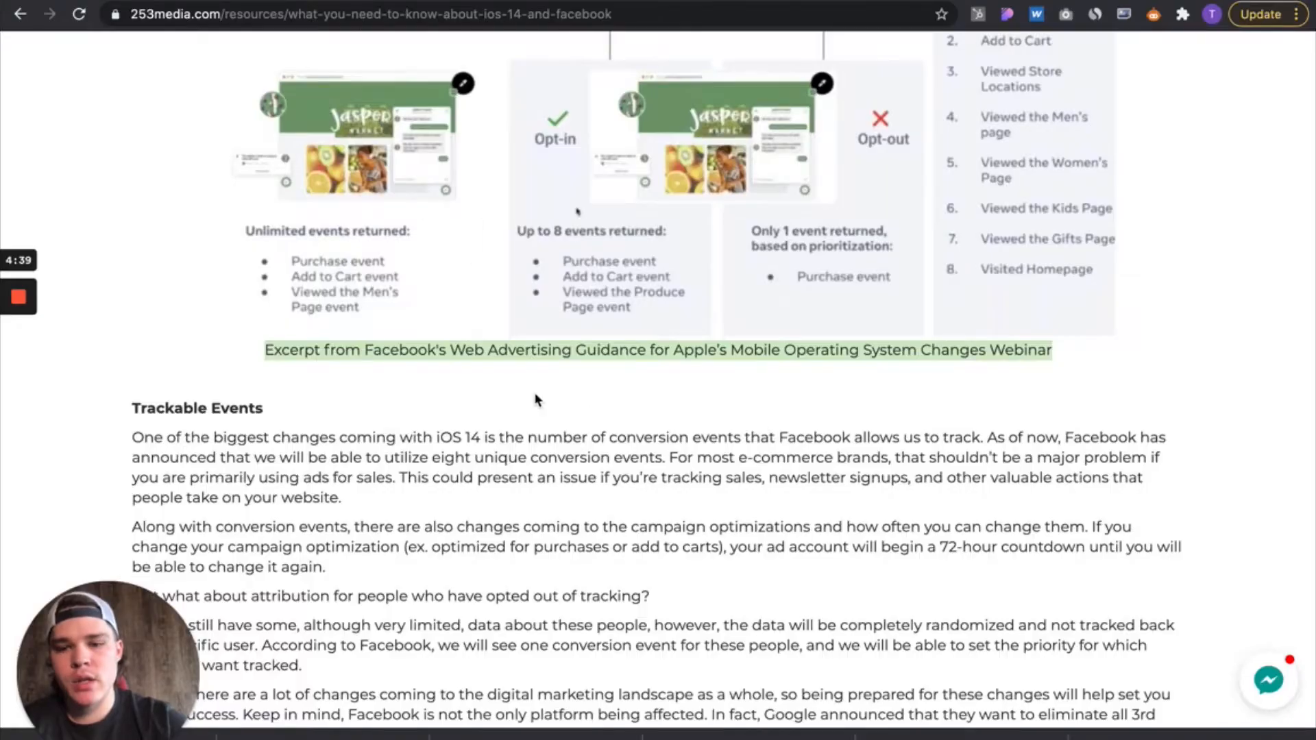
scroll(536, 400, "down", 3)
scroll(535, 400, "down", 2)
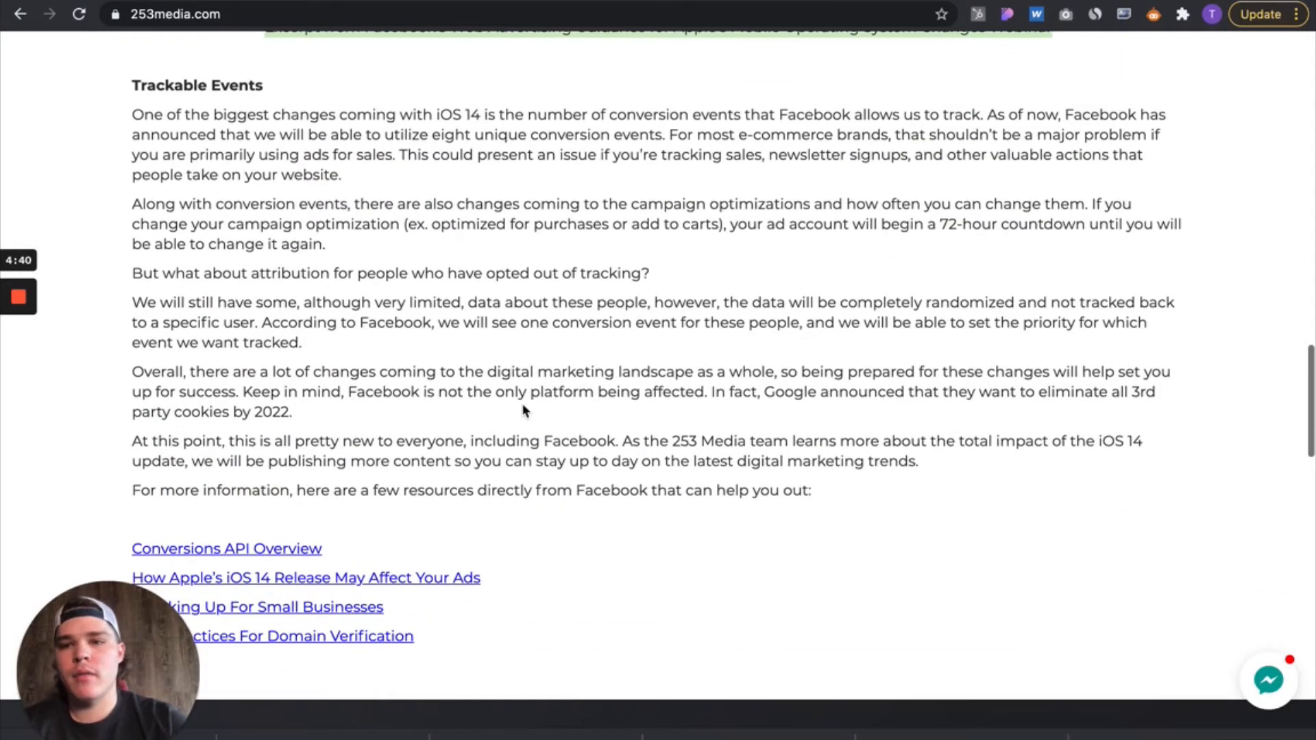
scroll(528, 408, "up", 1)
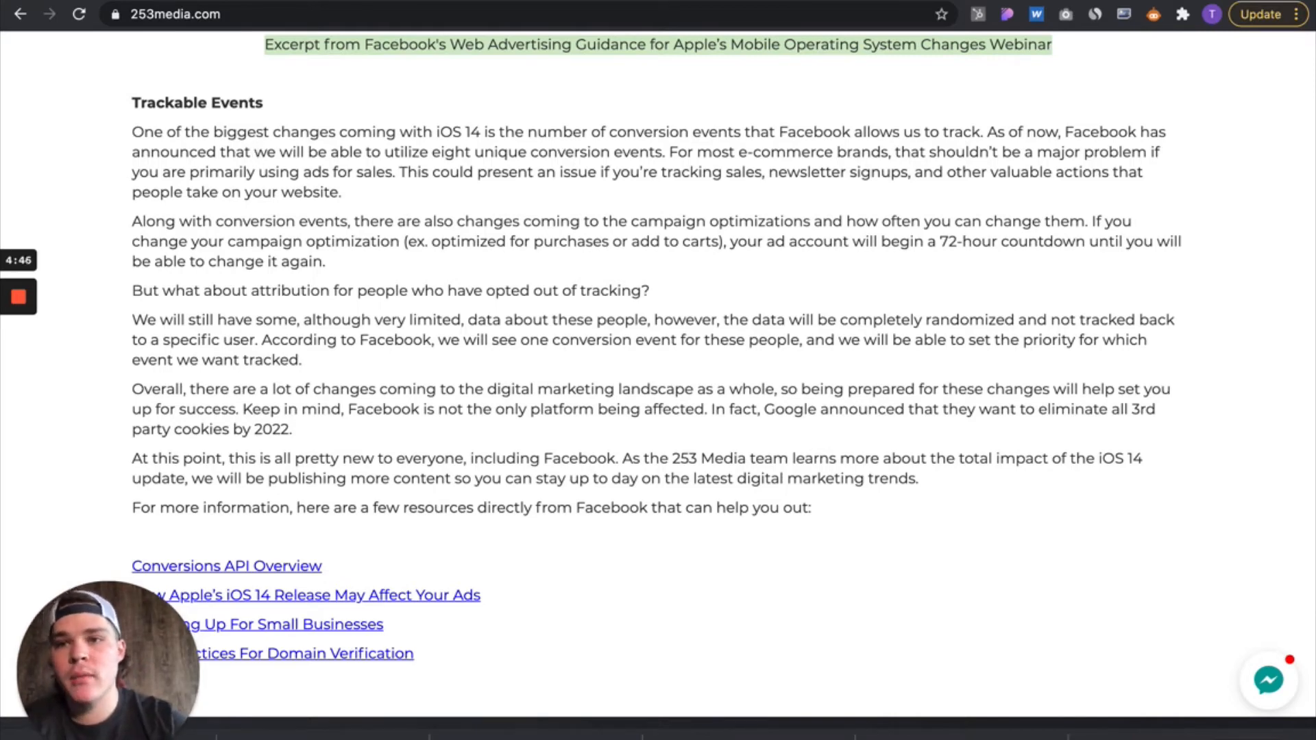
left_click(152, 3)
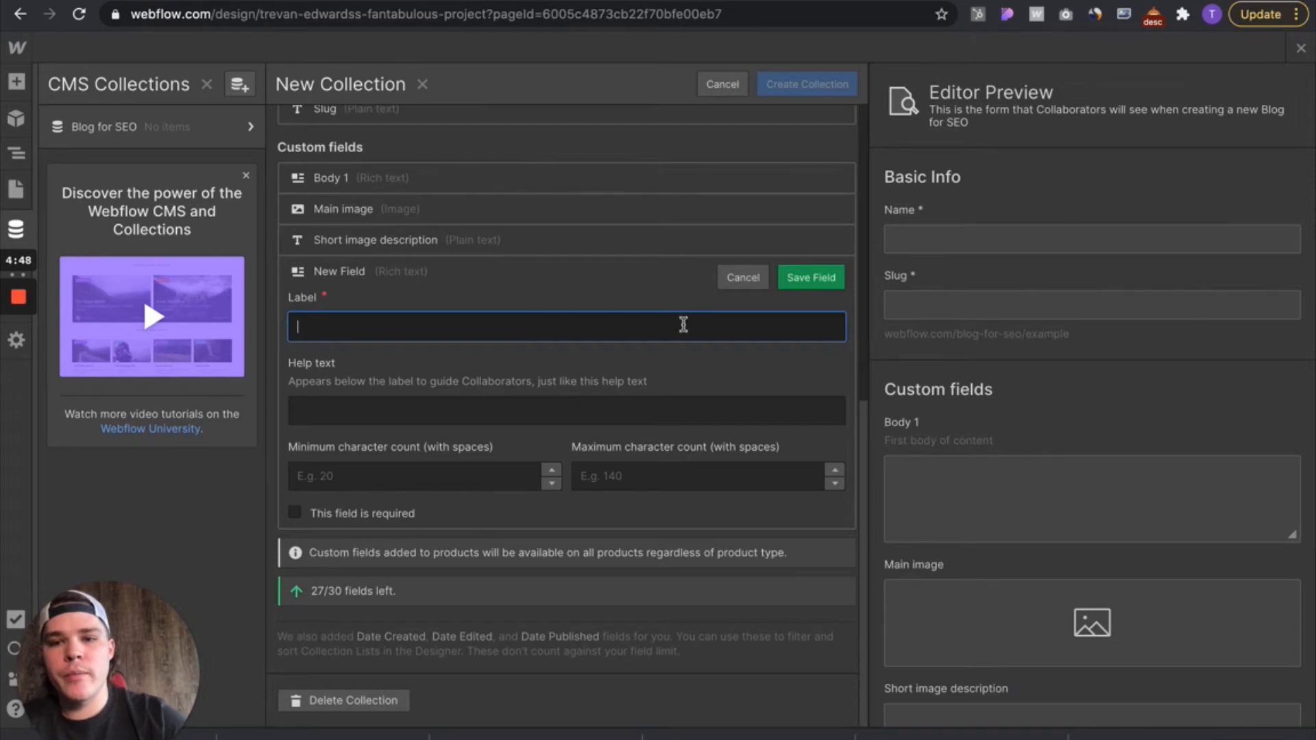
type("Body 2")
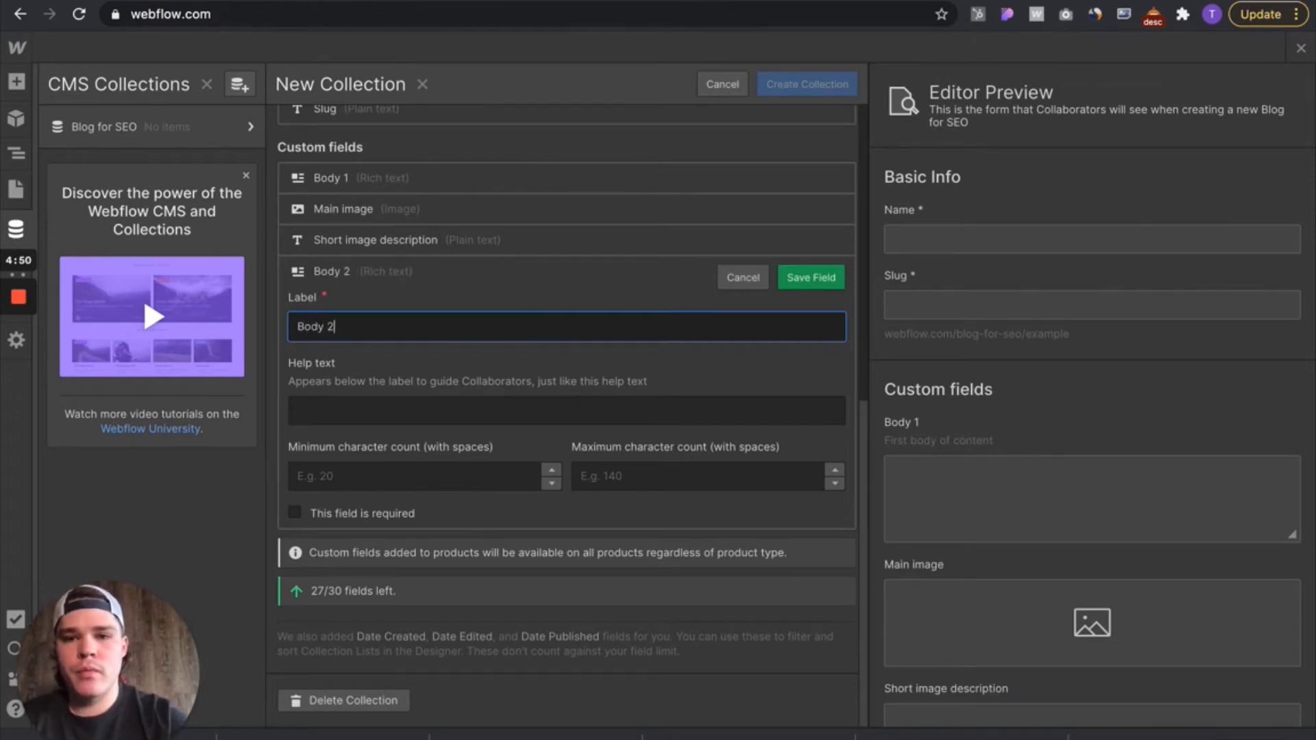
left_click(601, 410)
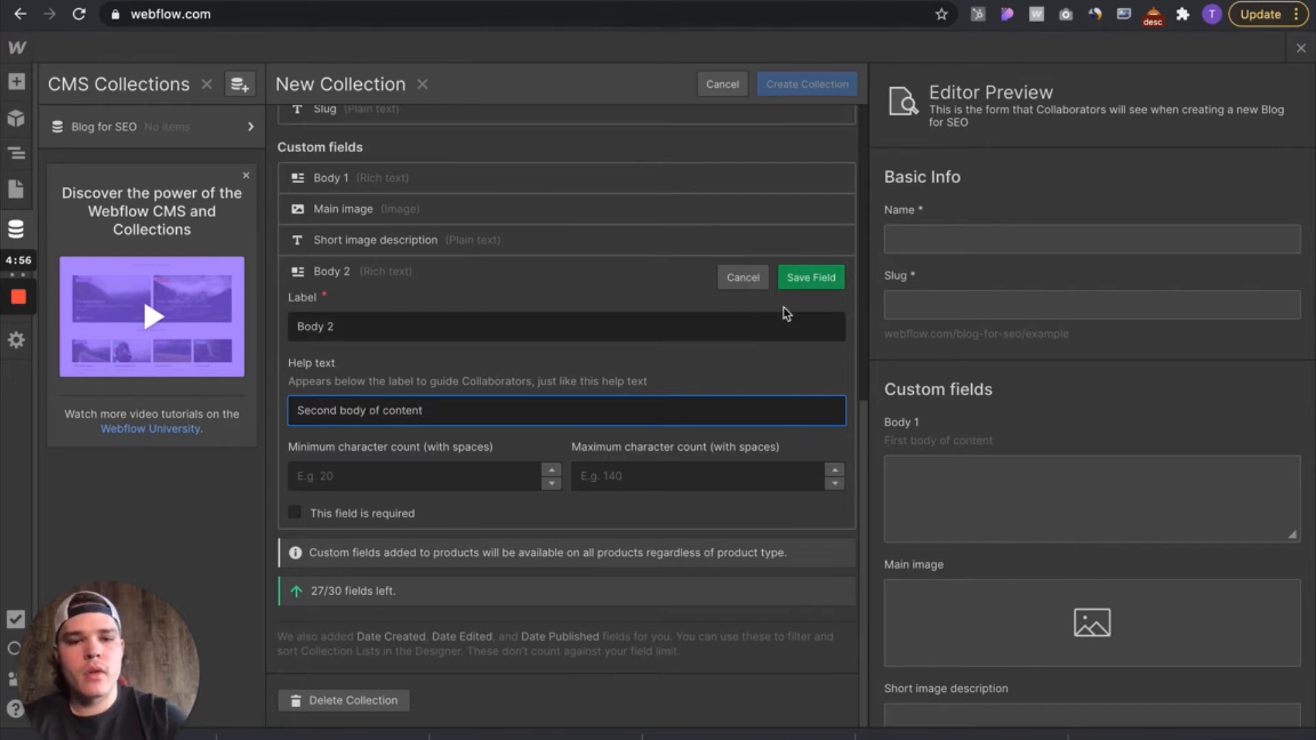
left_click(816, 280)
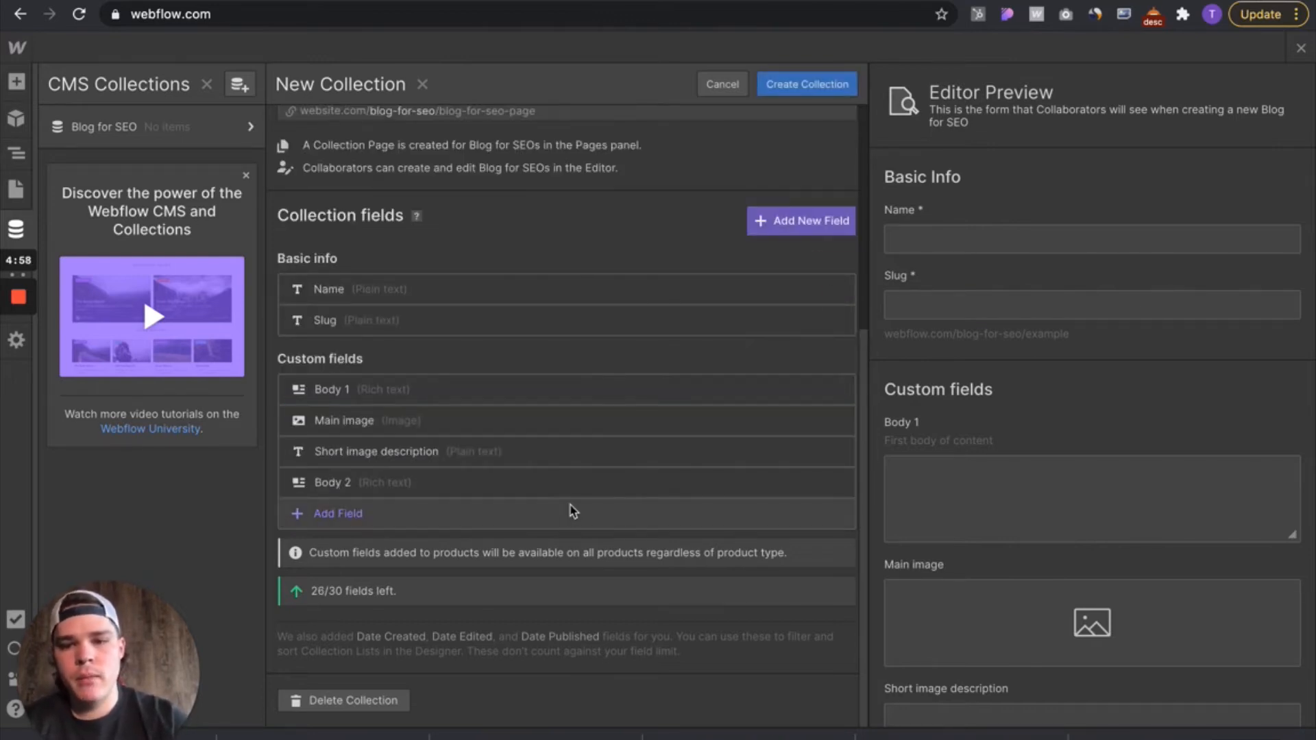
Step: Check the resource links closing the 253 Media article, then add and save a Link custom field labelled "Link1" in the Webflow collection
left_click(329, 4)
scroll(515, 405, "down", 3)
scroll(516, 410, "up", 1)
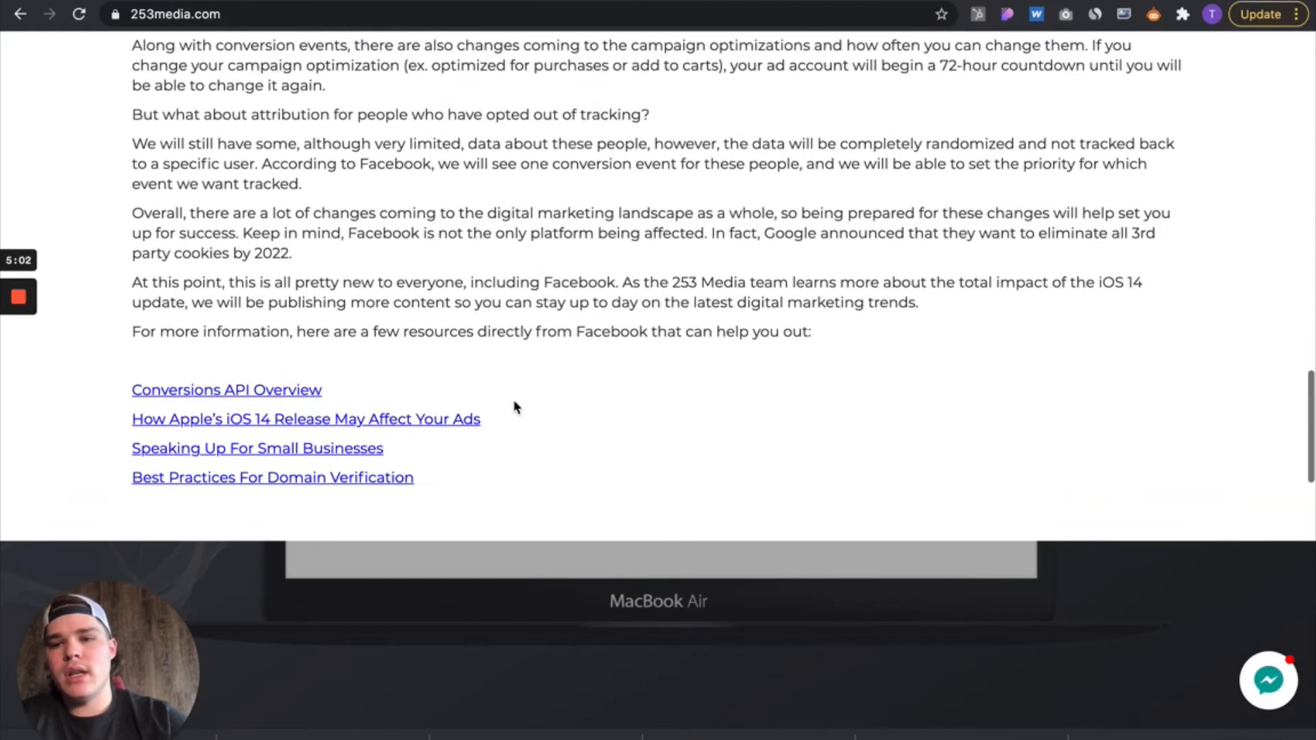
left_click(79, 4)
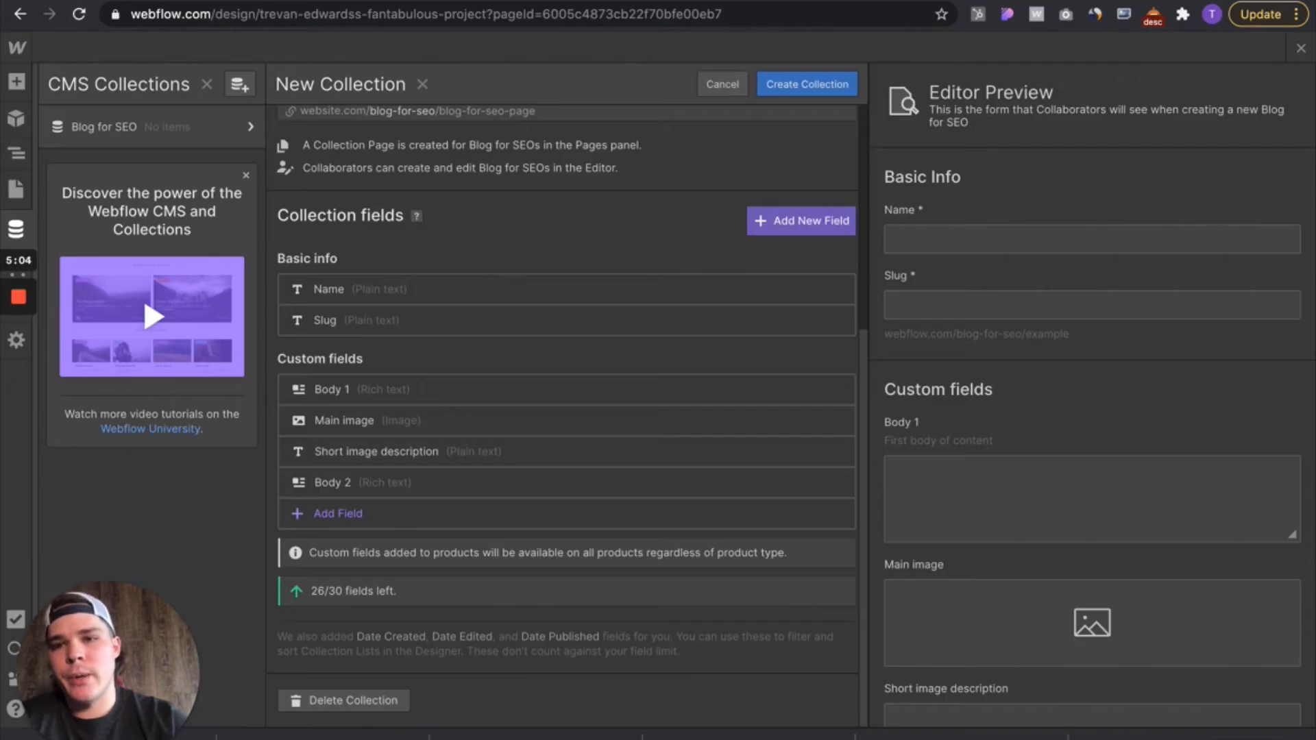
left_click(435, 519)
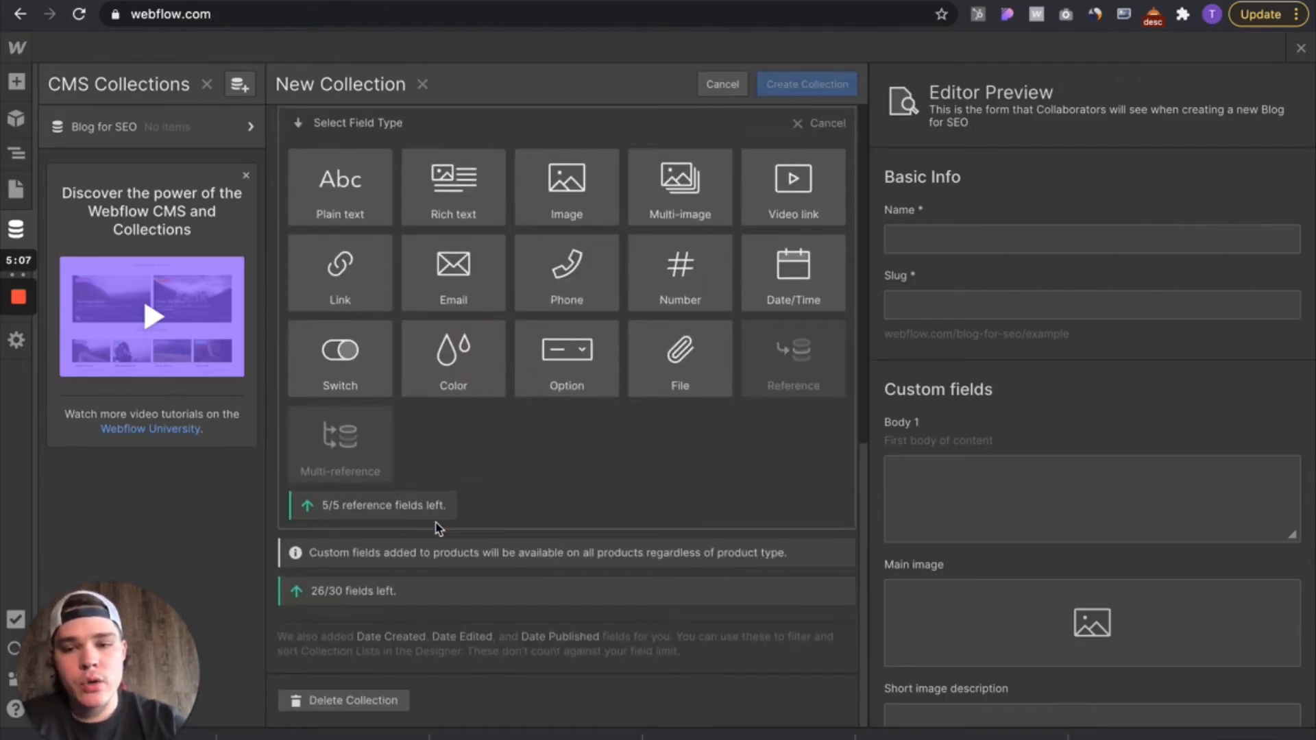
left_click(347, 313)
type("Link1")
left_click(830, 343)
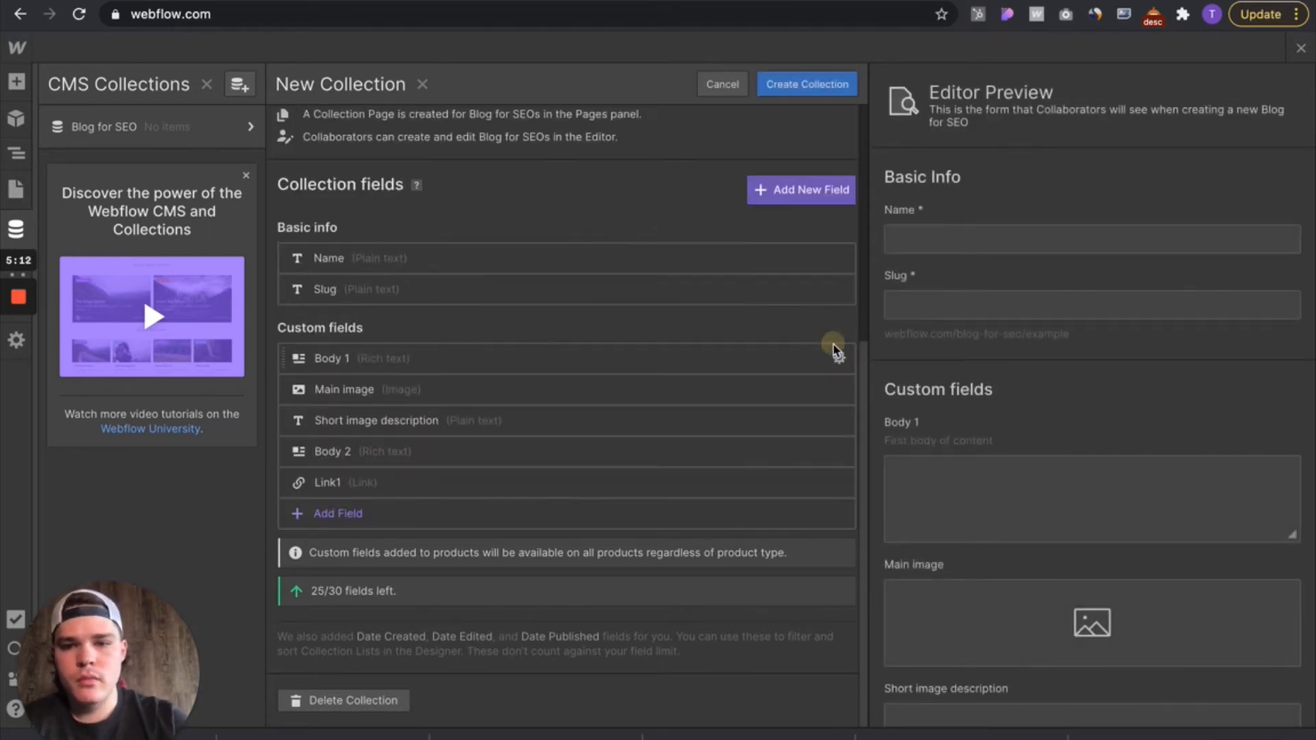
Step: Add and save another Link custom field labelled "Link2"
left_click(464, 521)
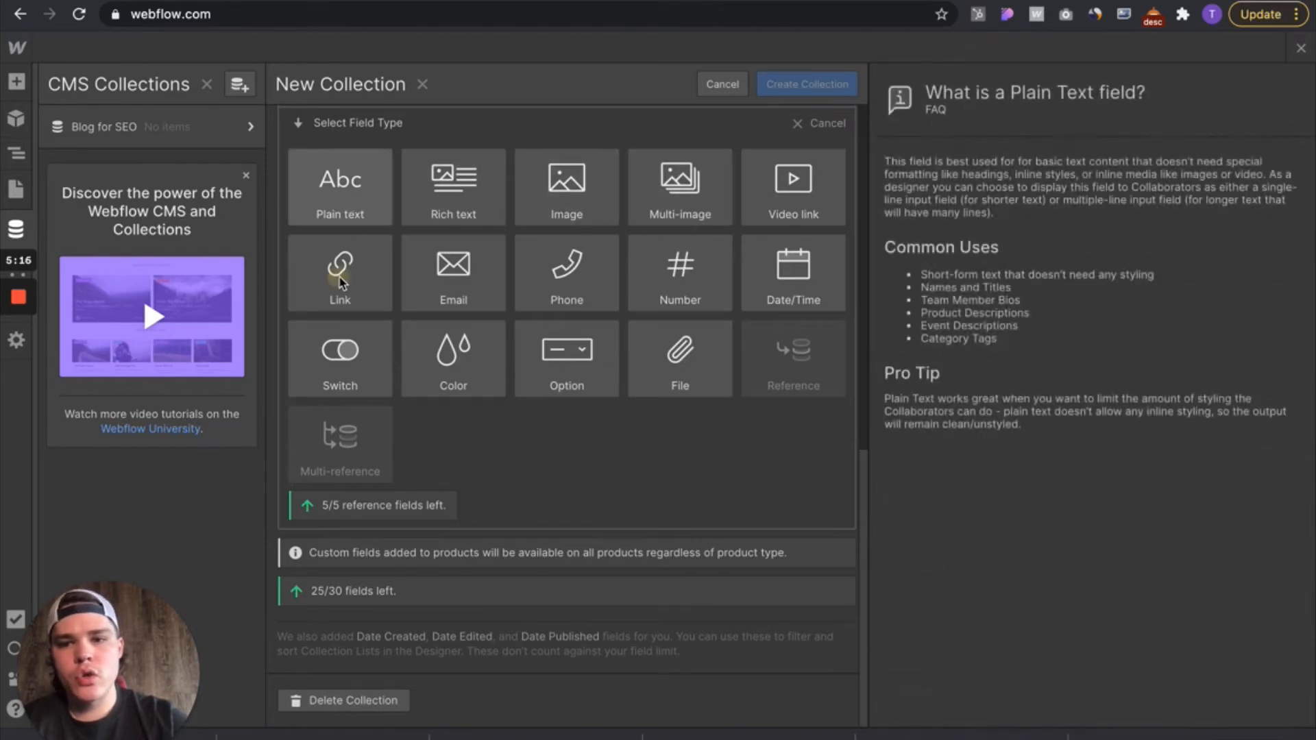
left_click(338, 274)
type("Link")
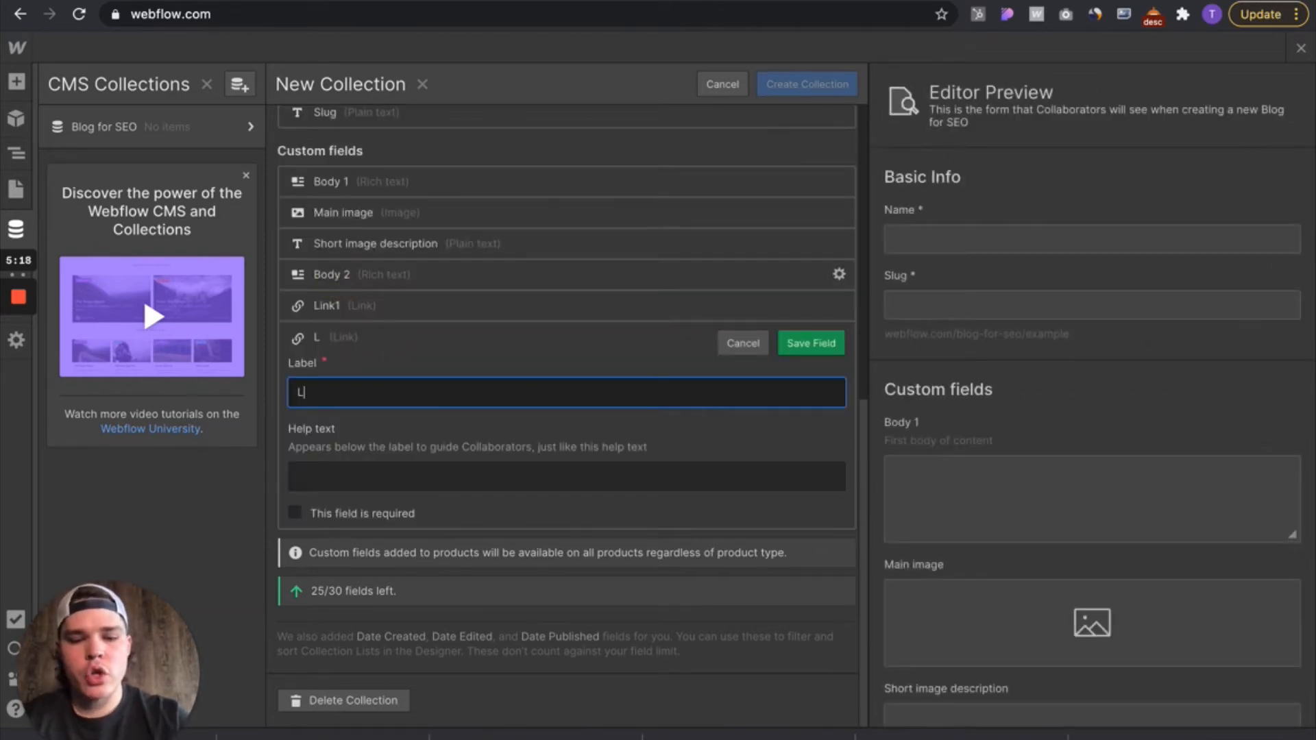
left_click(833, 342)
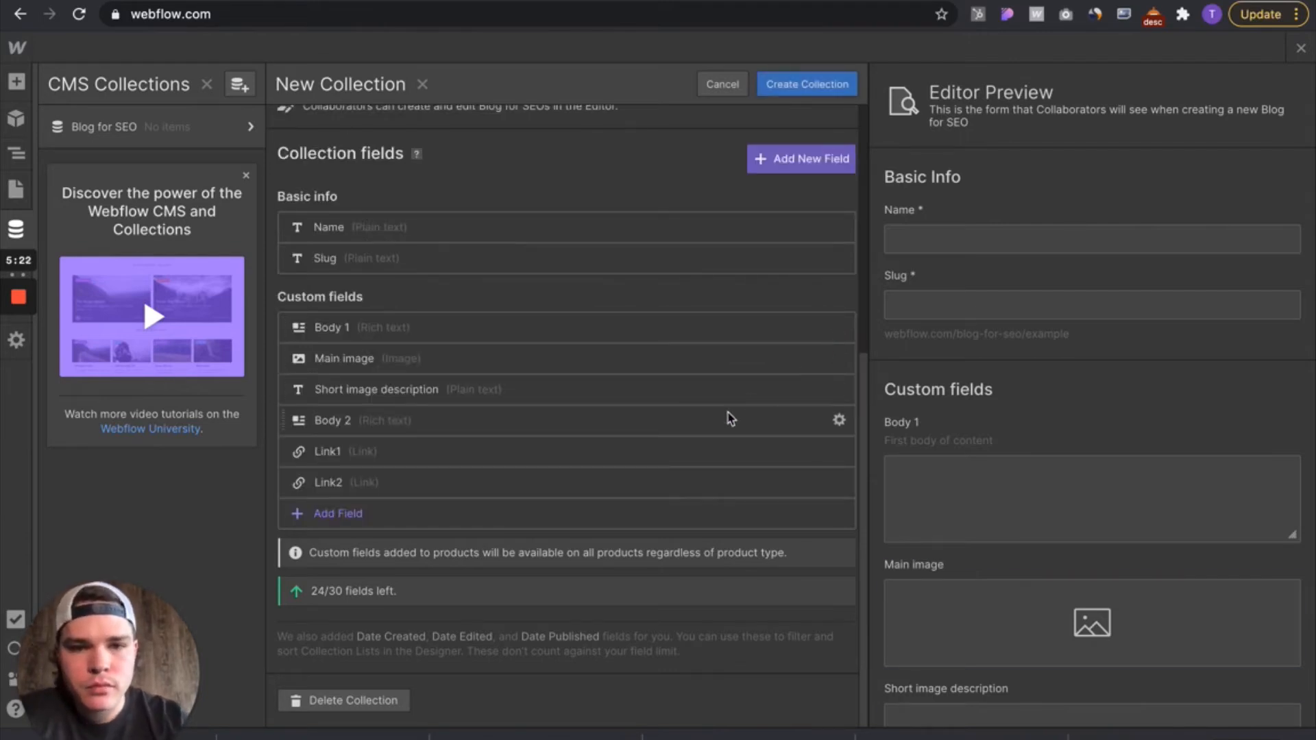
Step: Look over the collection's settings and fields, then create the Blog for SEO collection
scroll(729, 416, "up", 5)
scroll(730, 418, "down", 4)
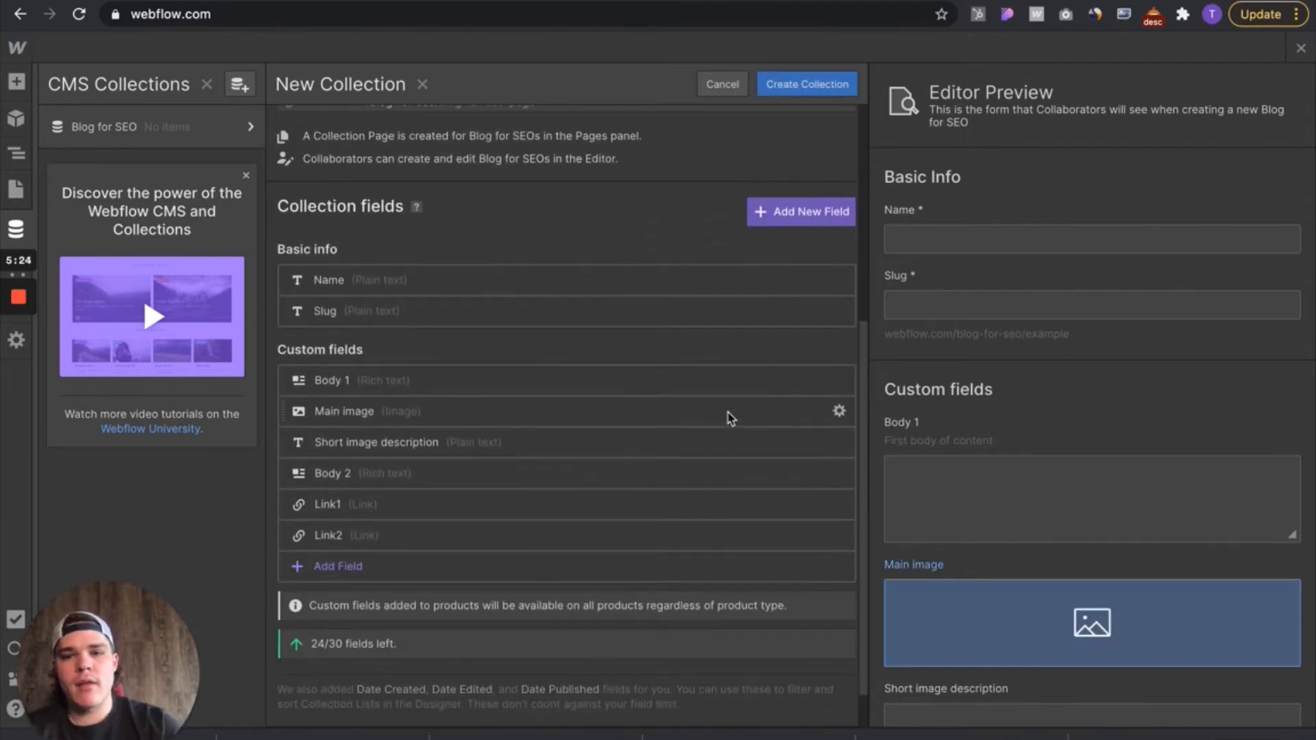
scroll(755, 336, "up", 5)
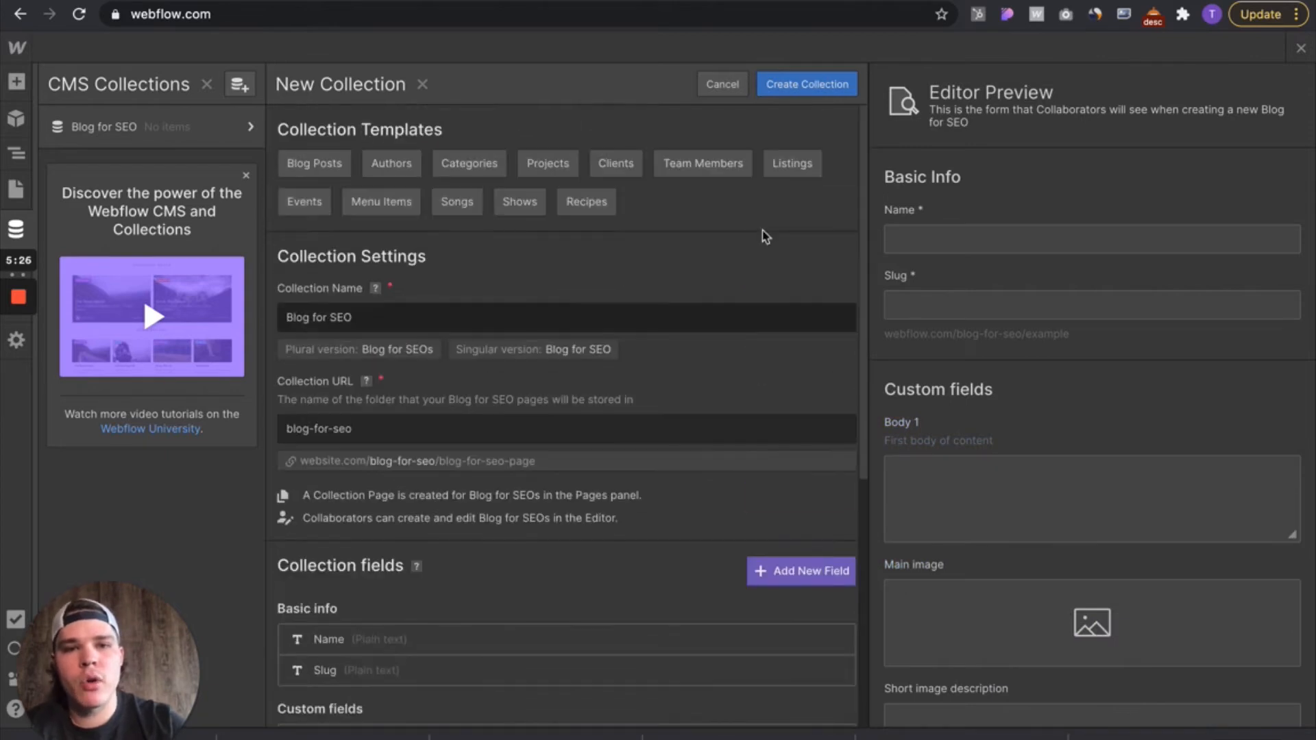
left_click(814, 88)
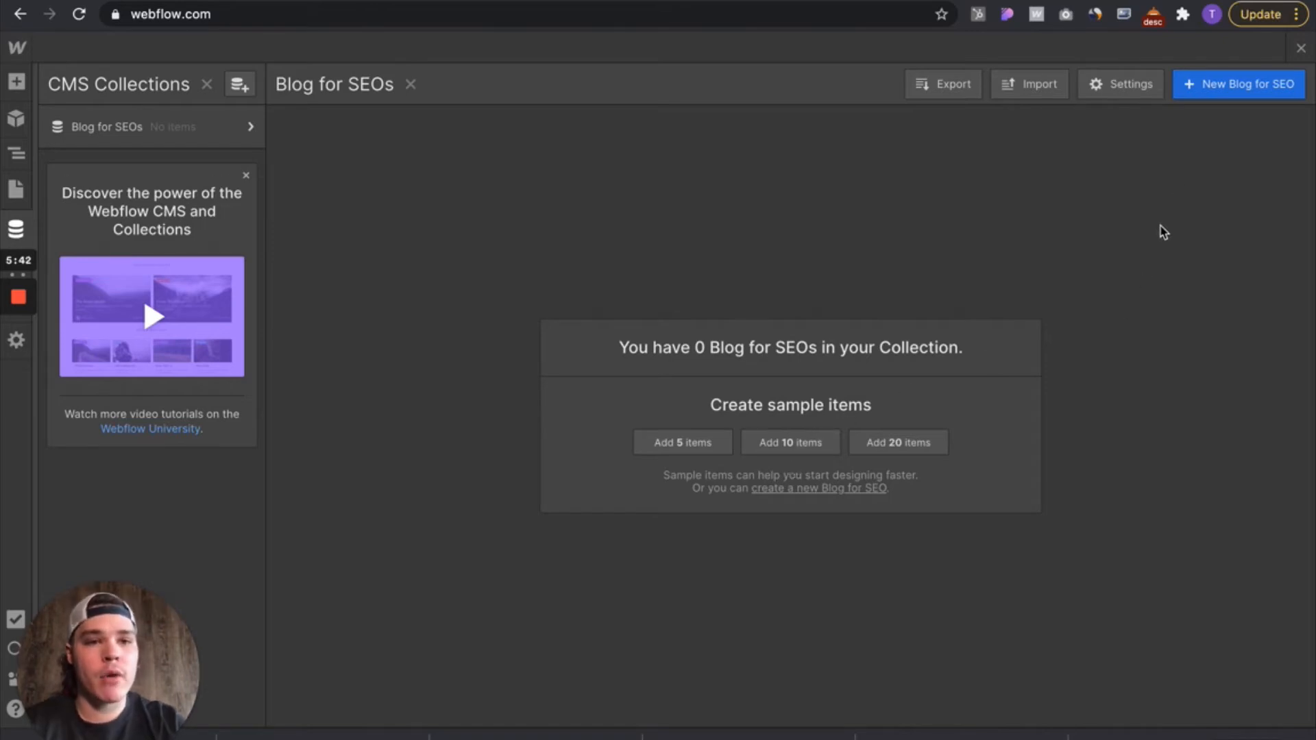
Step: Start a new Blog for SEO item and name it "WHAT YOU NEED TO KNOW ABOUT IOS 14 AND FACEBOOK", copied from the 253 Media headline
left_click(1206, 90)
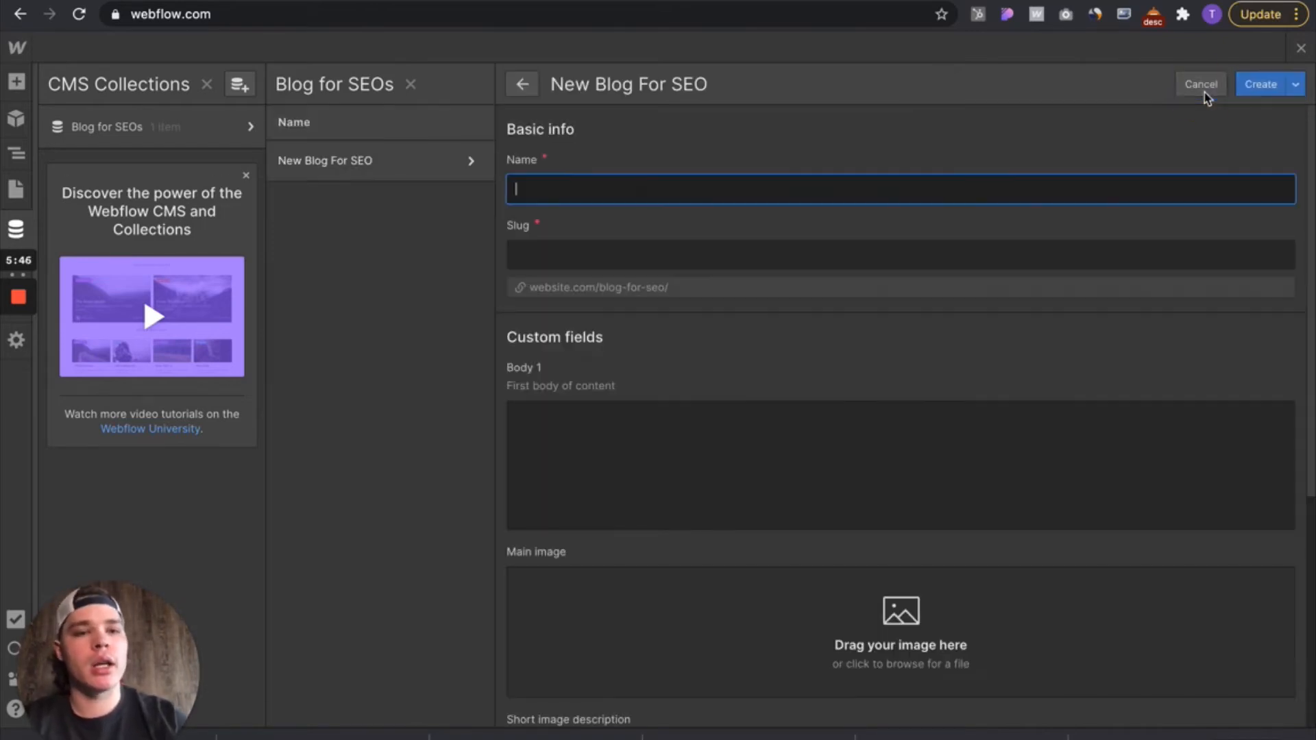
left_click(623, 199)
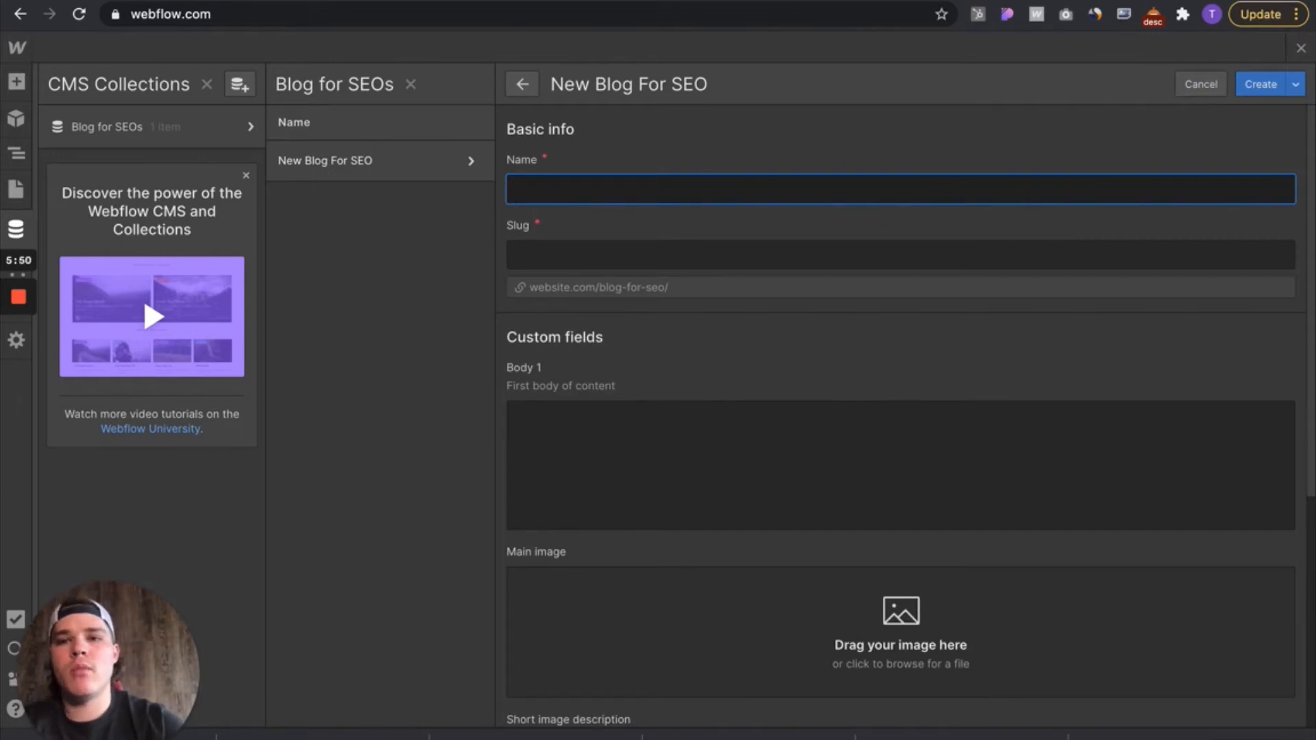
left_click(334, 2)
scroll(307, 186, "up", 20)
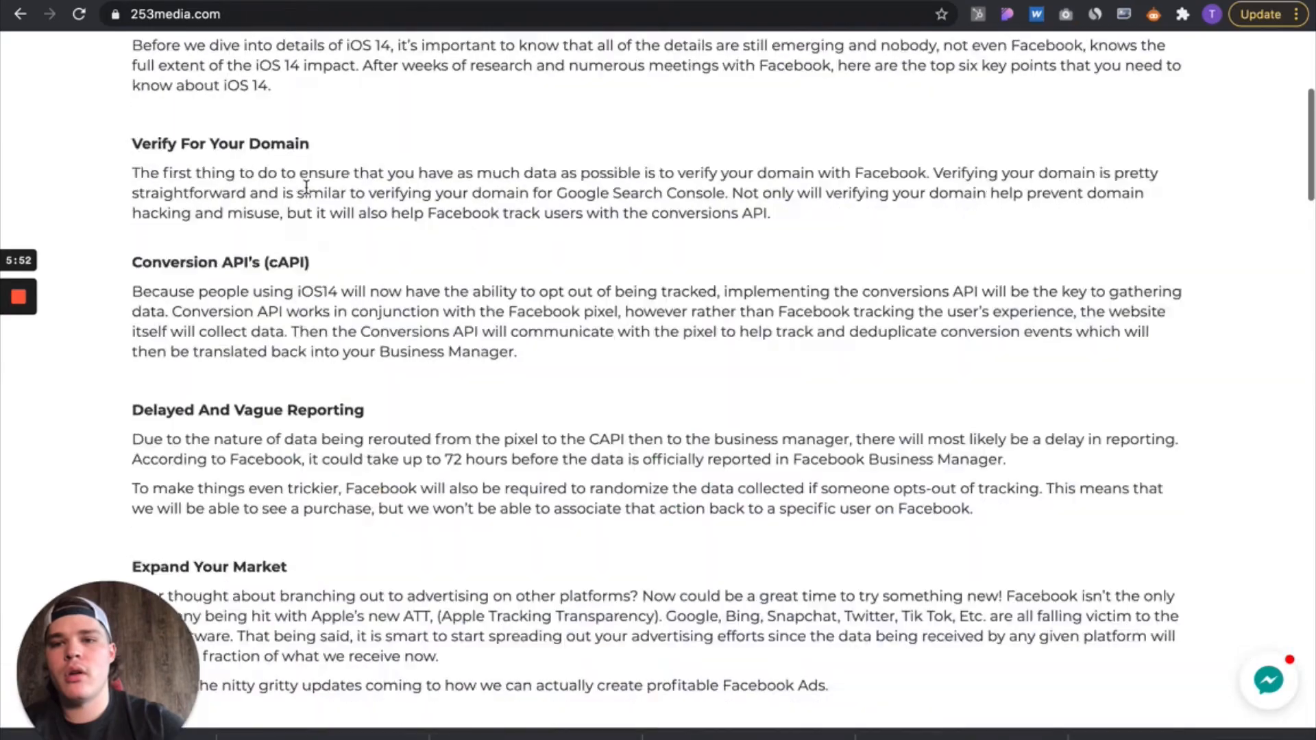
left_click(136, 174)
left_click_drag(98, 168, 867, 233)
key("ctrl+c")
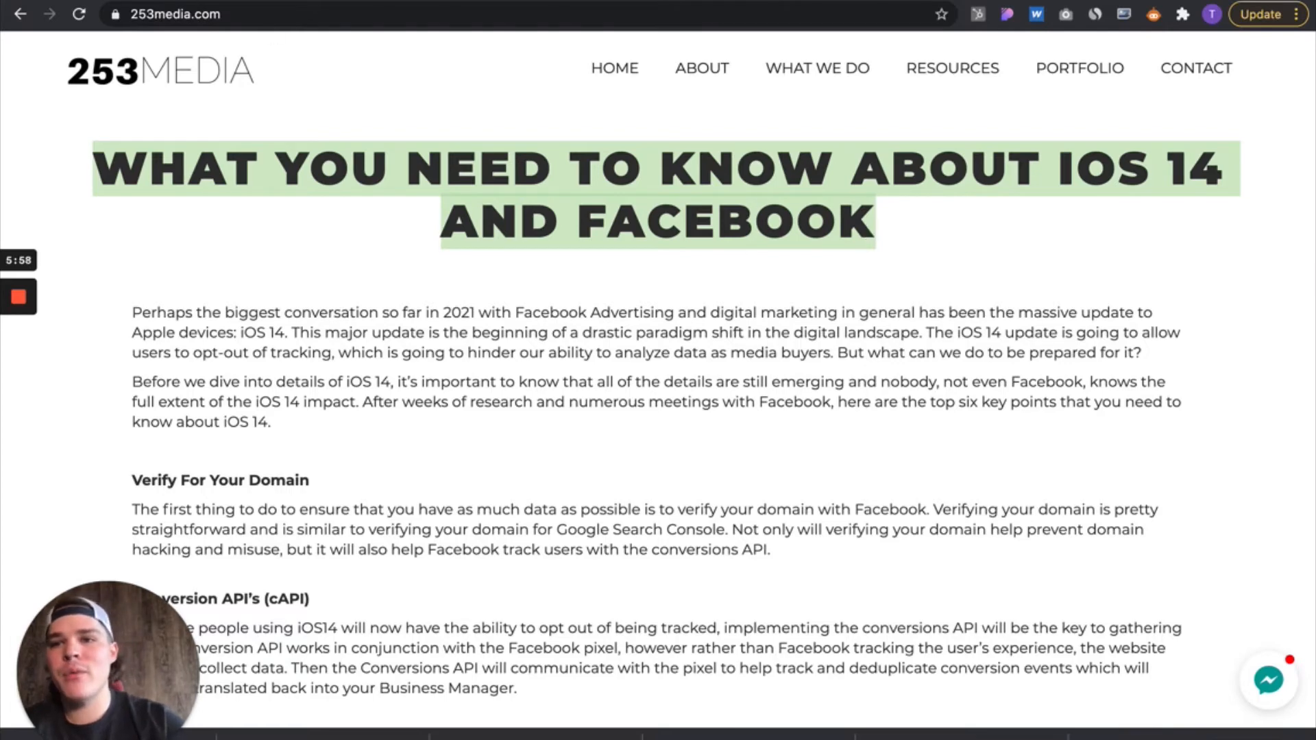
left_click(103, 2)
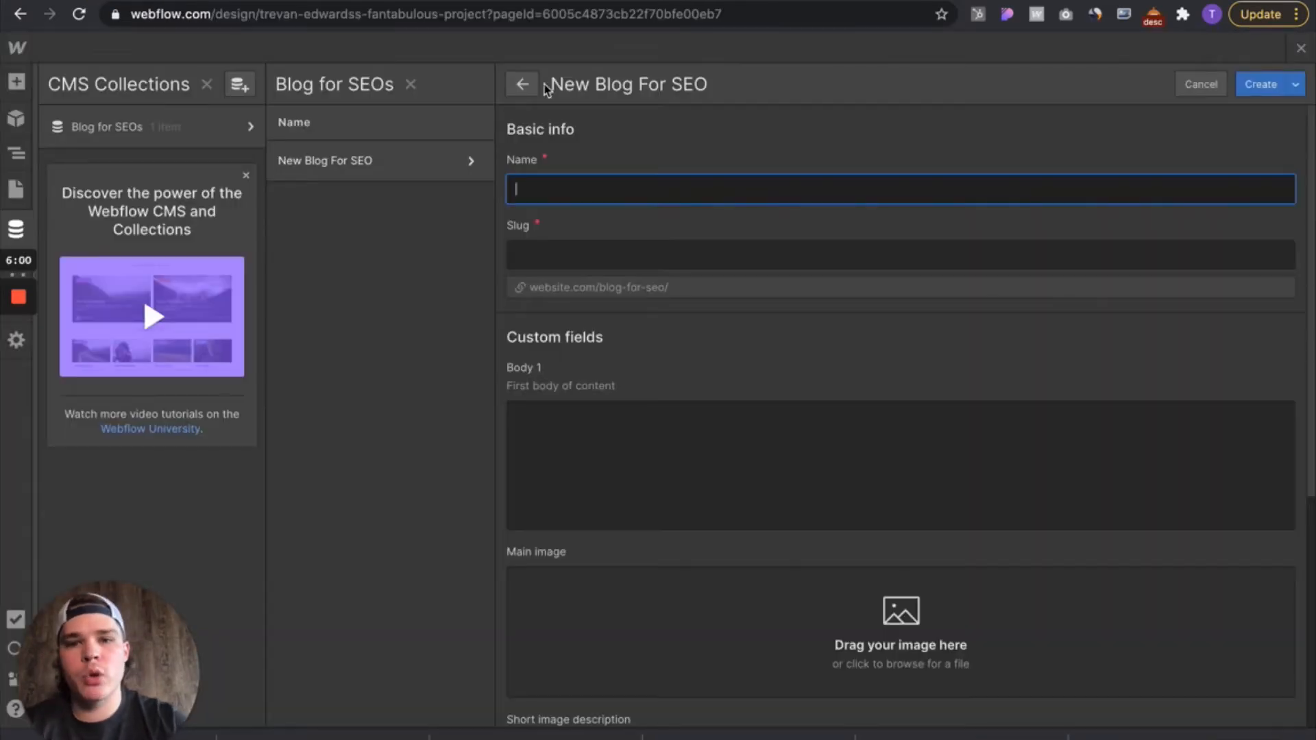
key("ctrl+v")
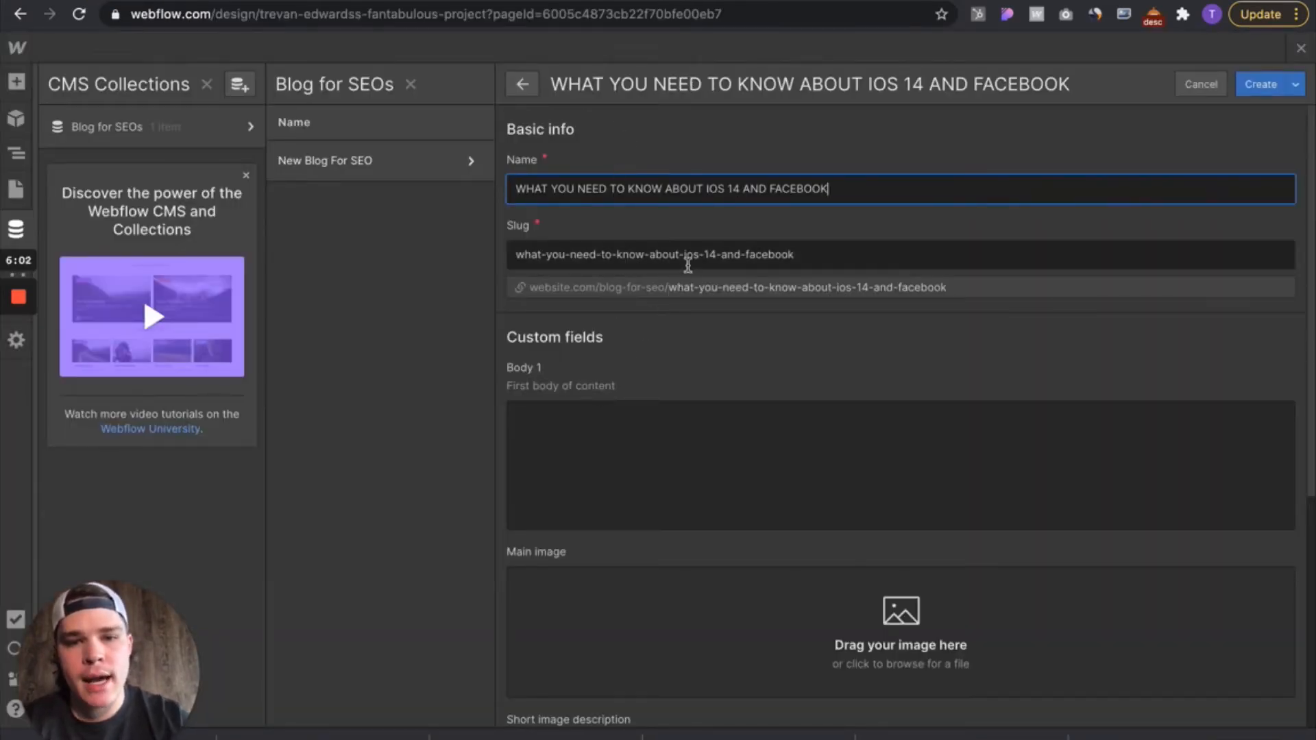
Step: Place the cursor in the Body 1 field and compare the item's custom fields with the opening of the 253 Media article
left_click(756, 412)
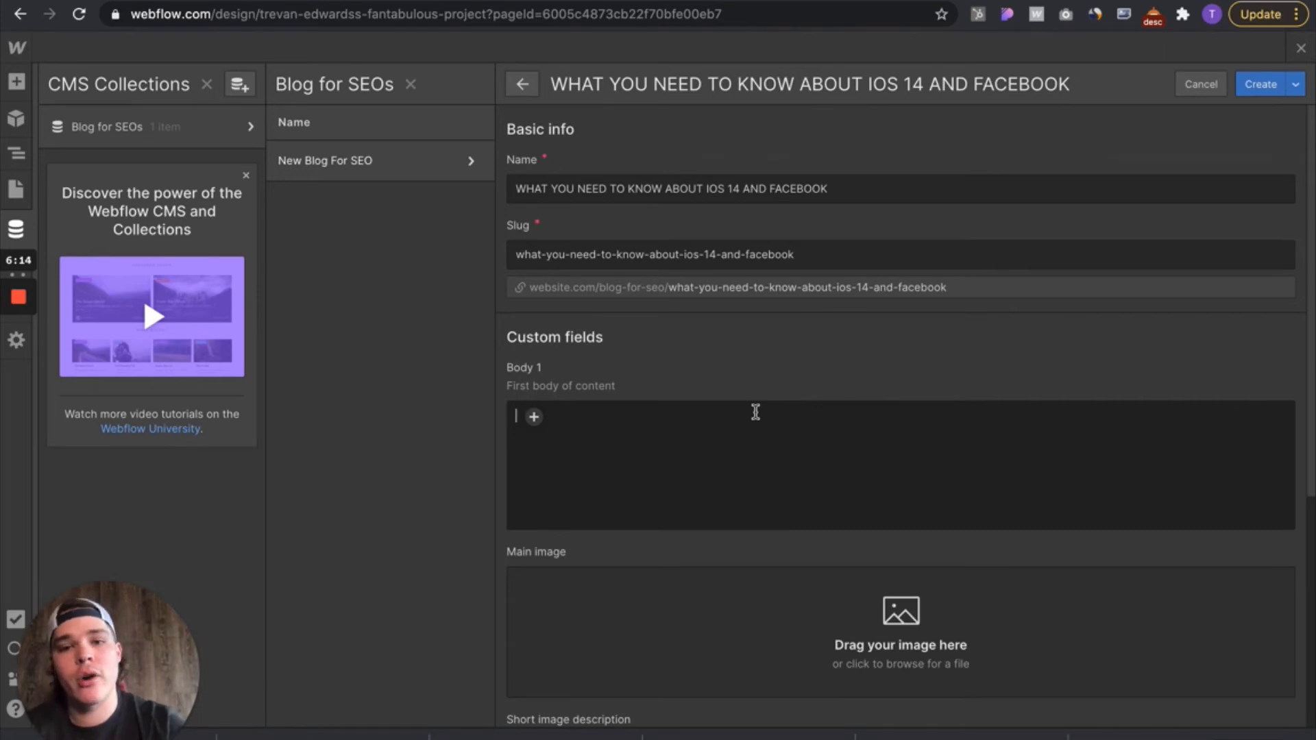
scroll(756, 412, "down", 3)
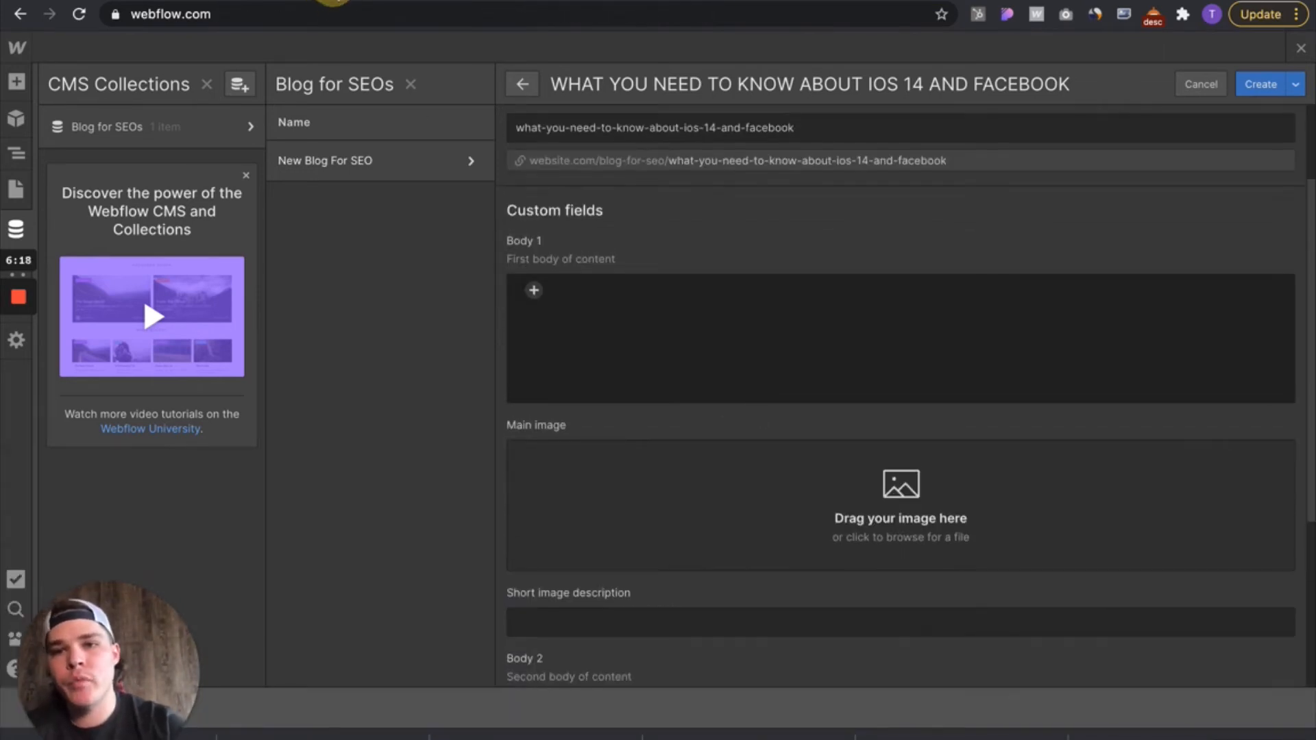
left_click(335, 2)
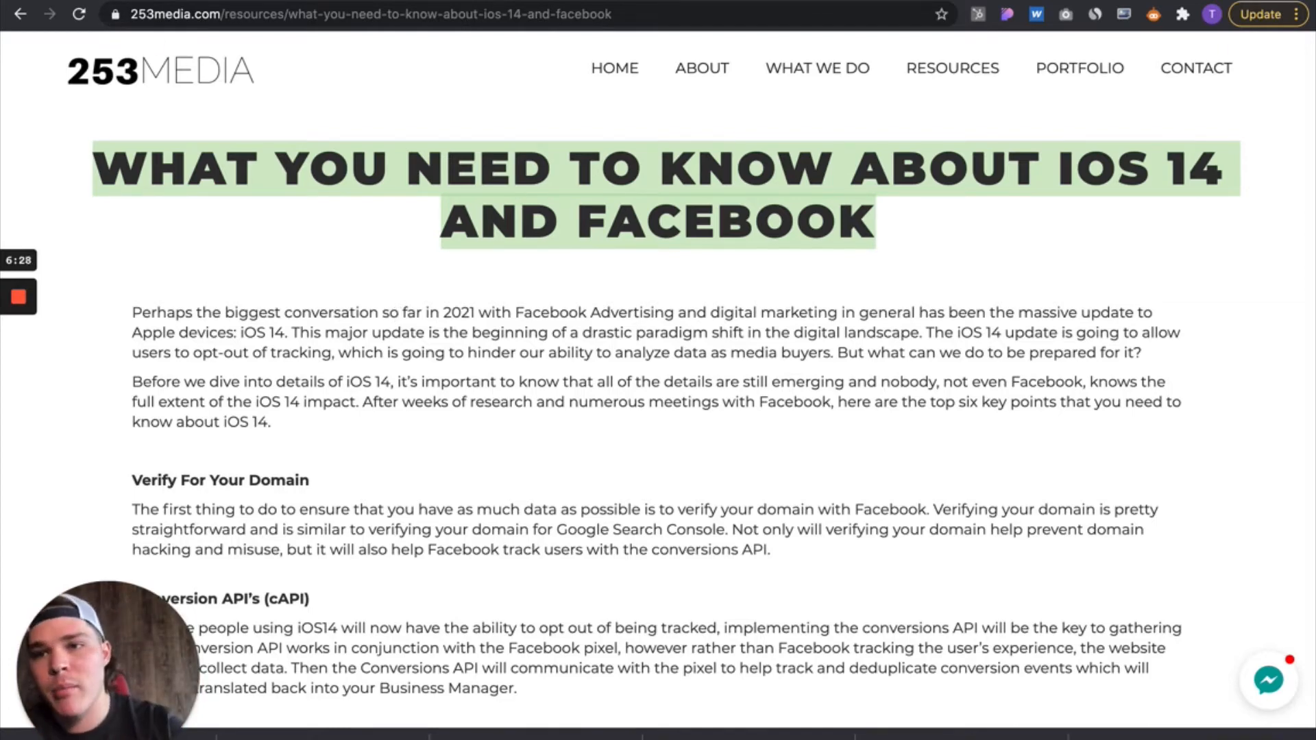
left_click(96, 1)
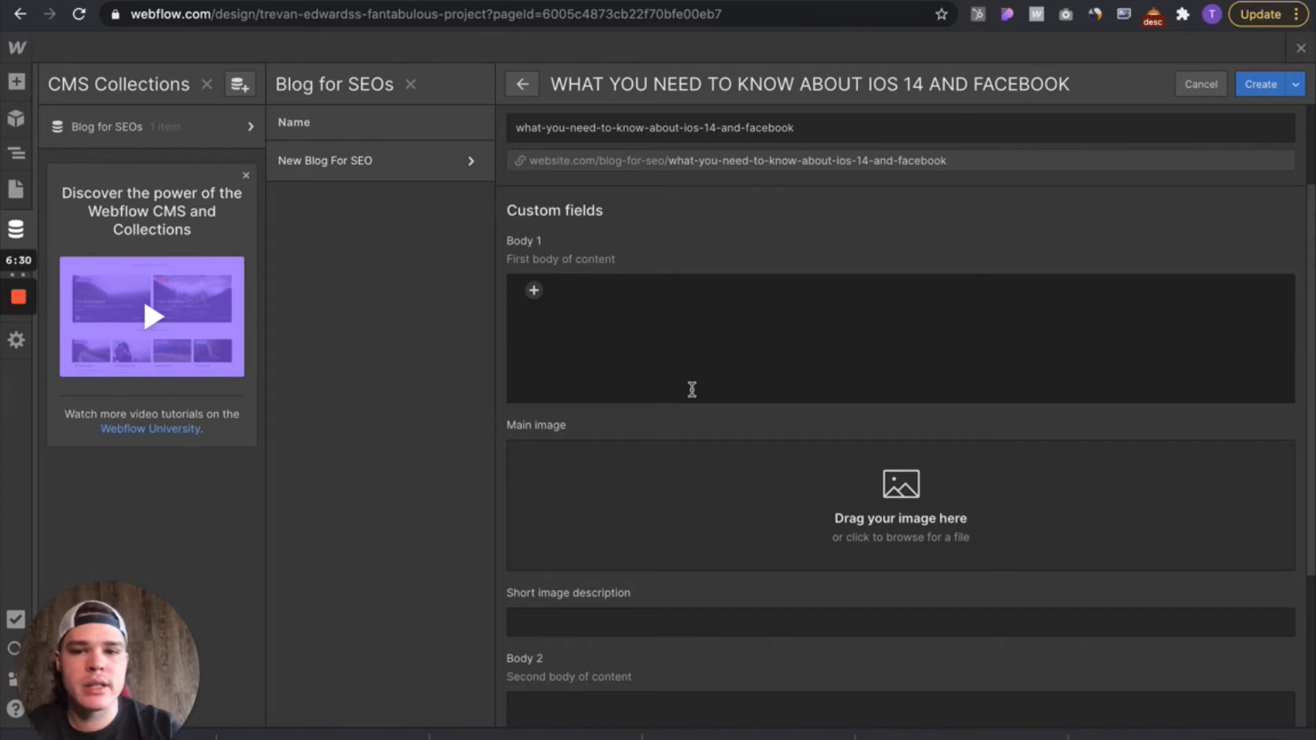
scroll(692, 390, "up", 3)
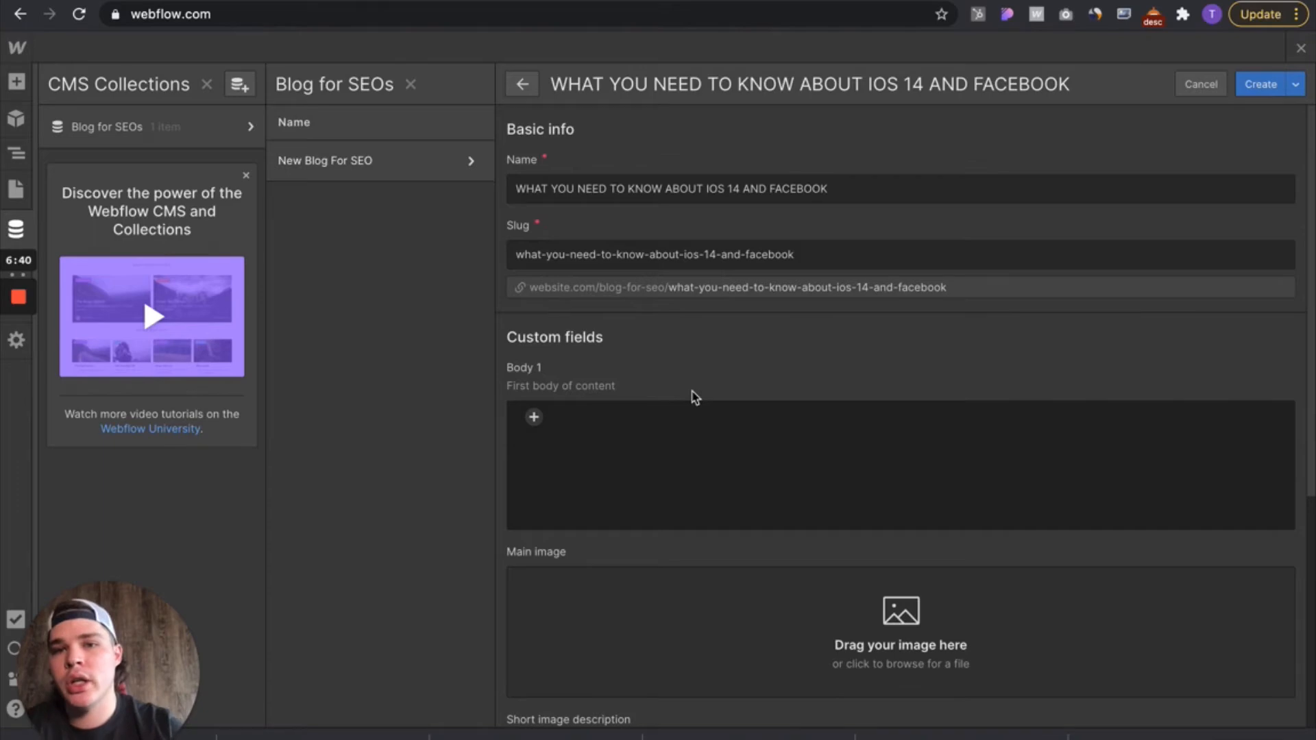
Step: Copy the 253 Media article's text from the introduction through the Attribution section, paste it into Webflow's Body 1 field and check it
left_click(365, 1)
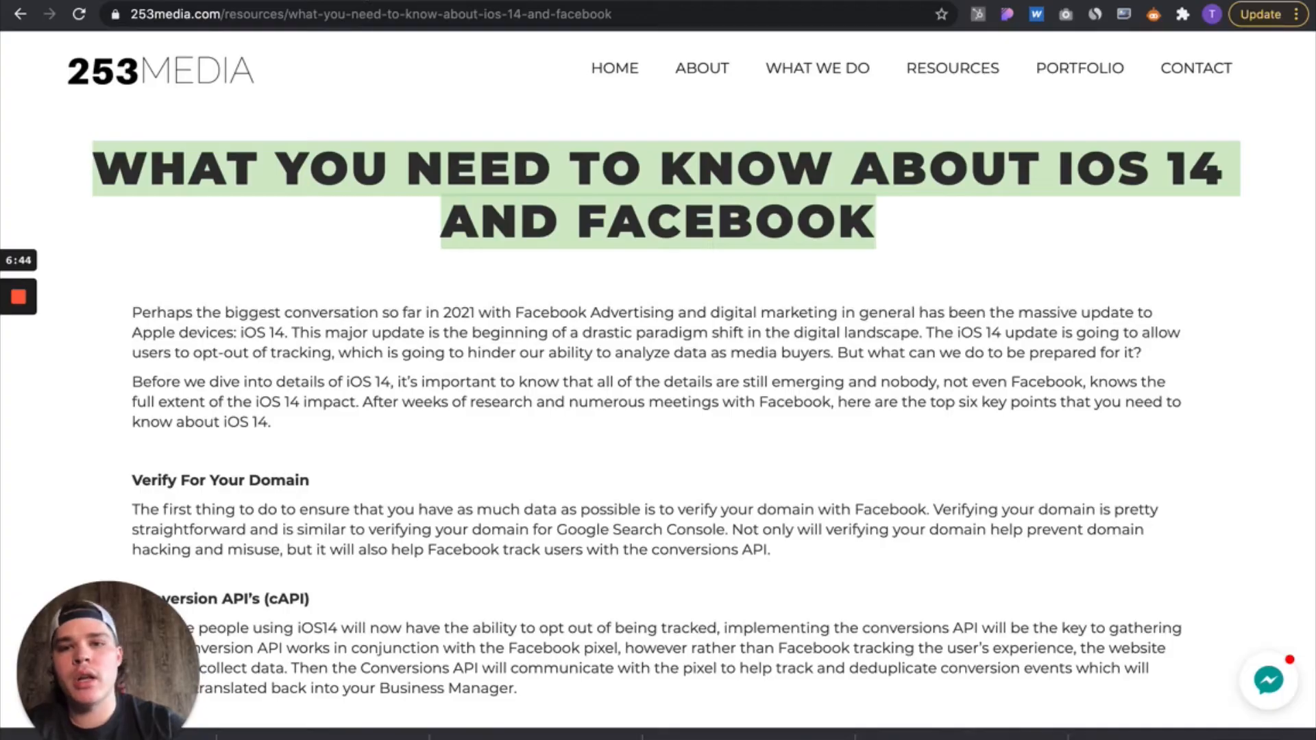
left_click(540, 451)
scroll(540, 451, "down", 3)
left_click_drag(132, 210, 784, 716)
scroll(652, 593, "down", 4)
left_click_drag(778, 496, 747, 370)
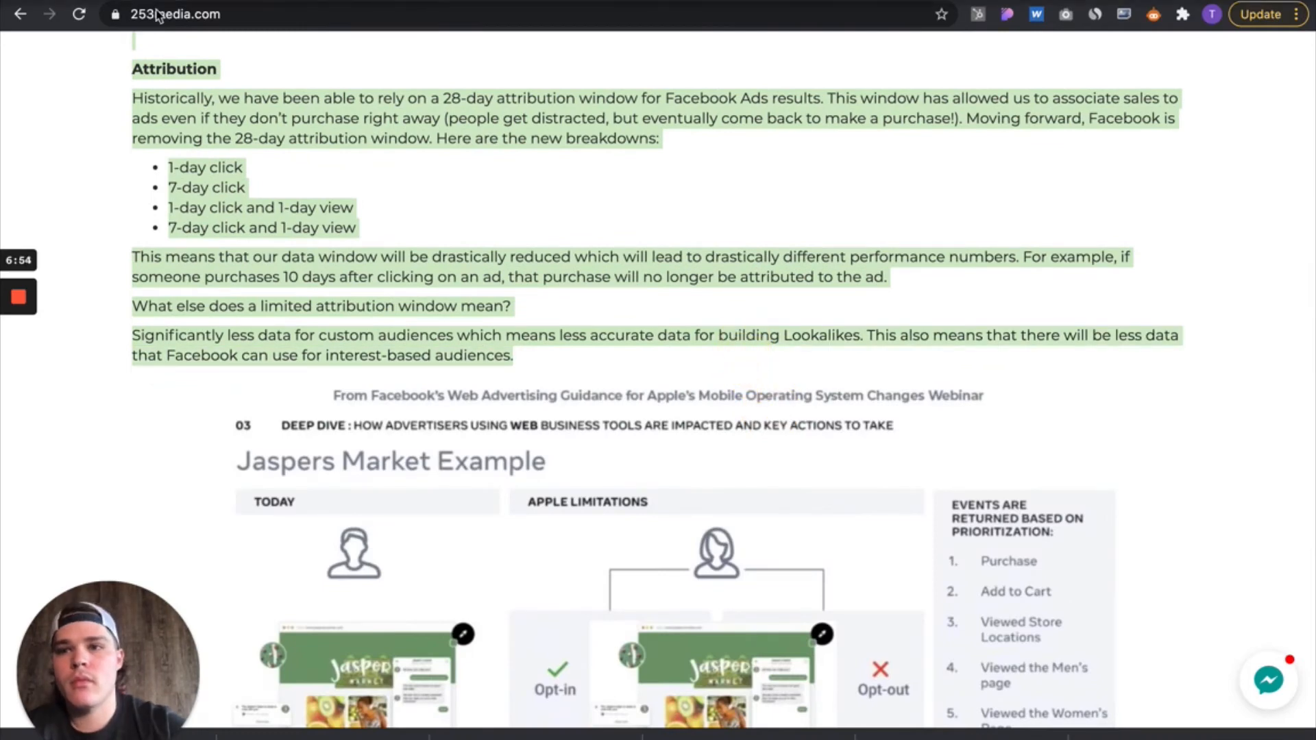
mouse_move(137, 1)
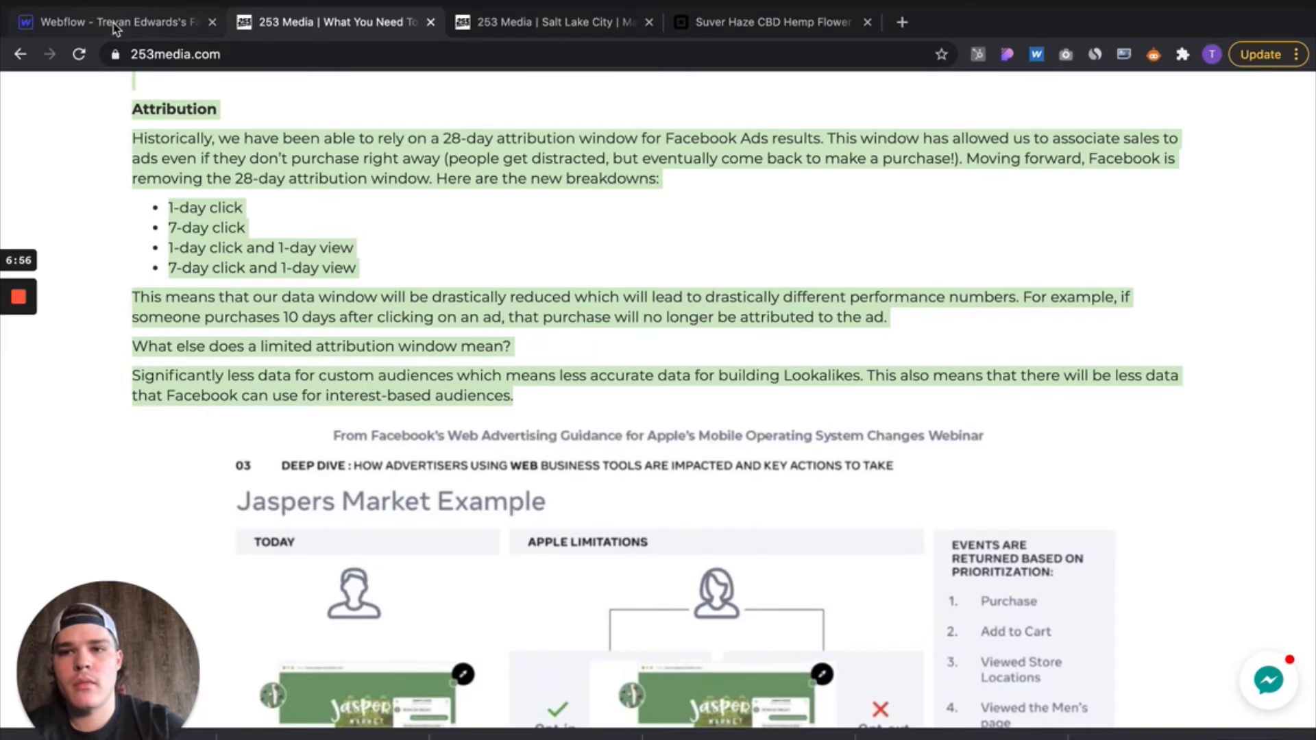
left_click(115, 27)
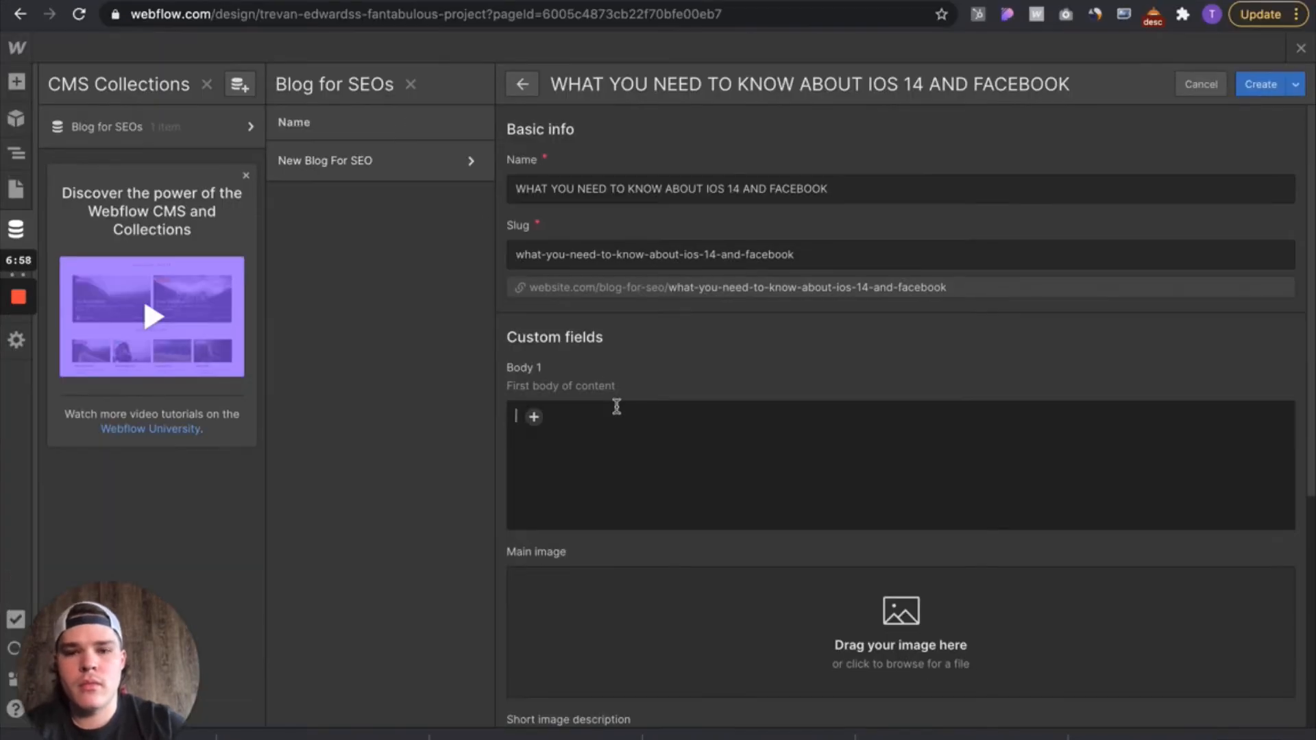
key("ctrl+v")
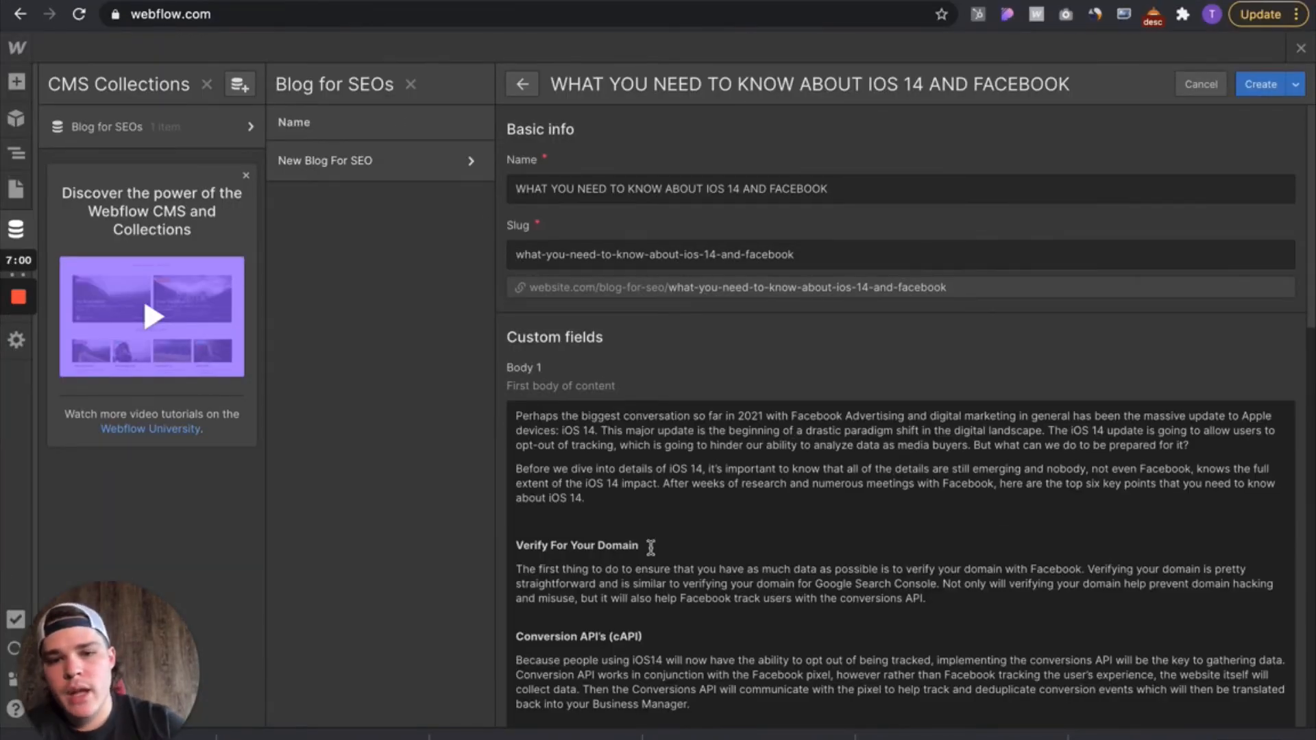
scroll(651, 546, "down", 3)
scroll(651, 547, "down", 3)
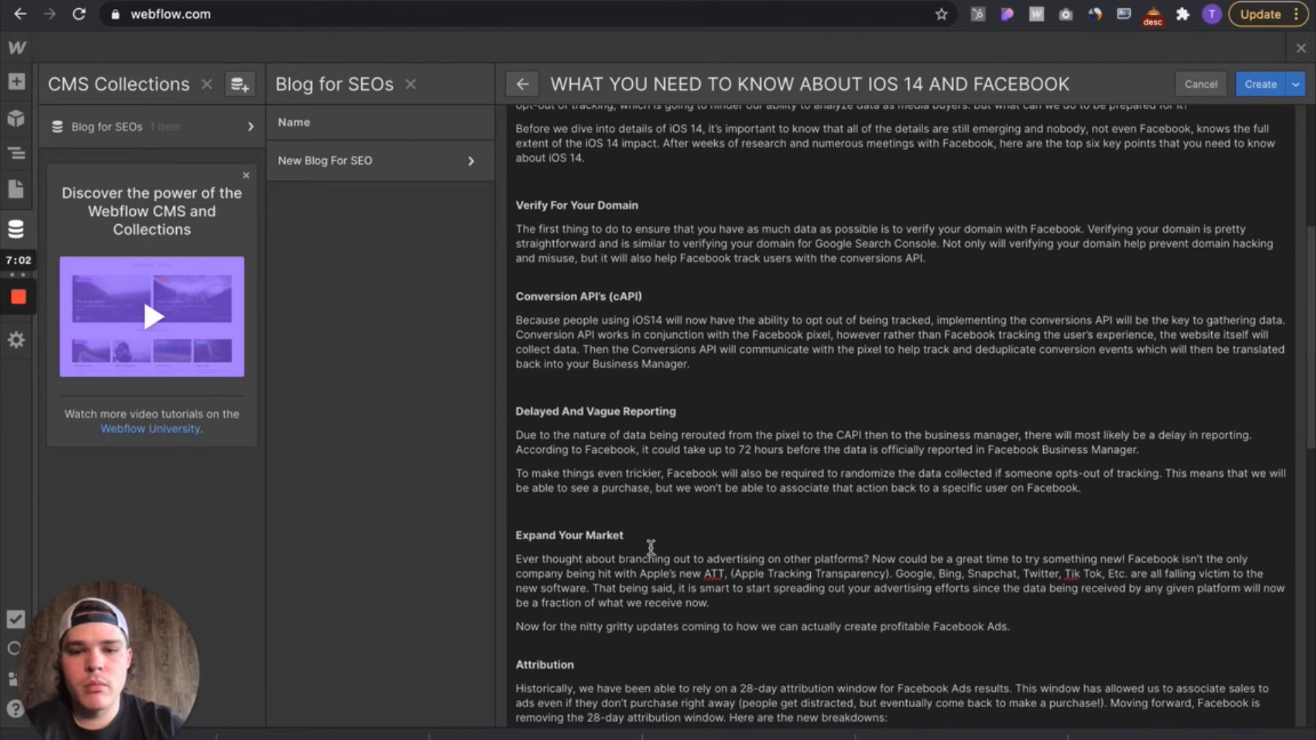
Step: Check where the Body 1 text ends against the article's image, and upload the 960 × 554 car photo to the Main image field
scroll(556, 601, "down", 6)
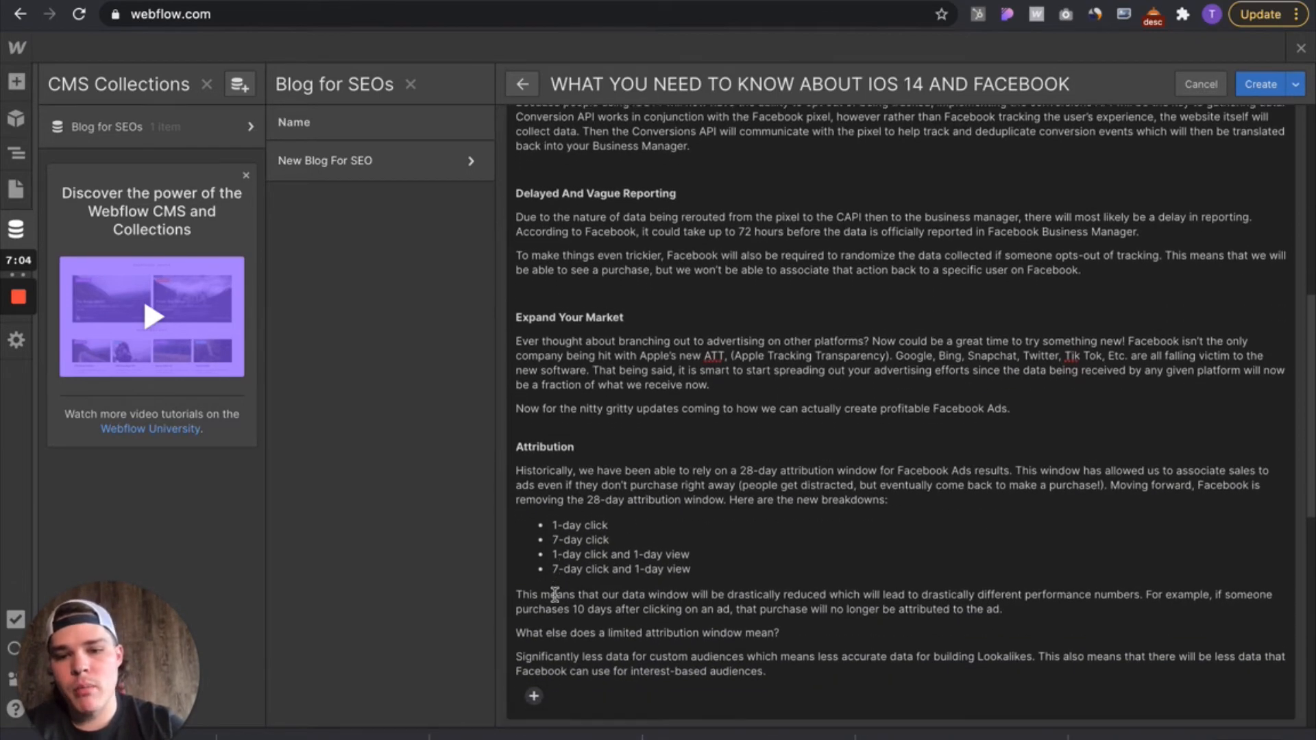
scroll(556, 601, "down", 1)
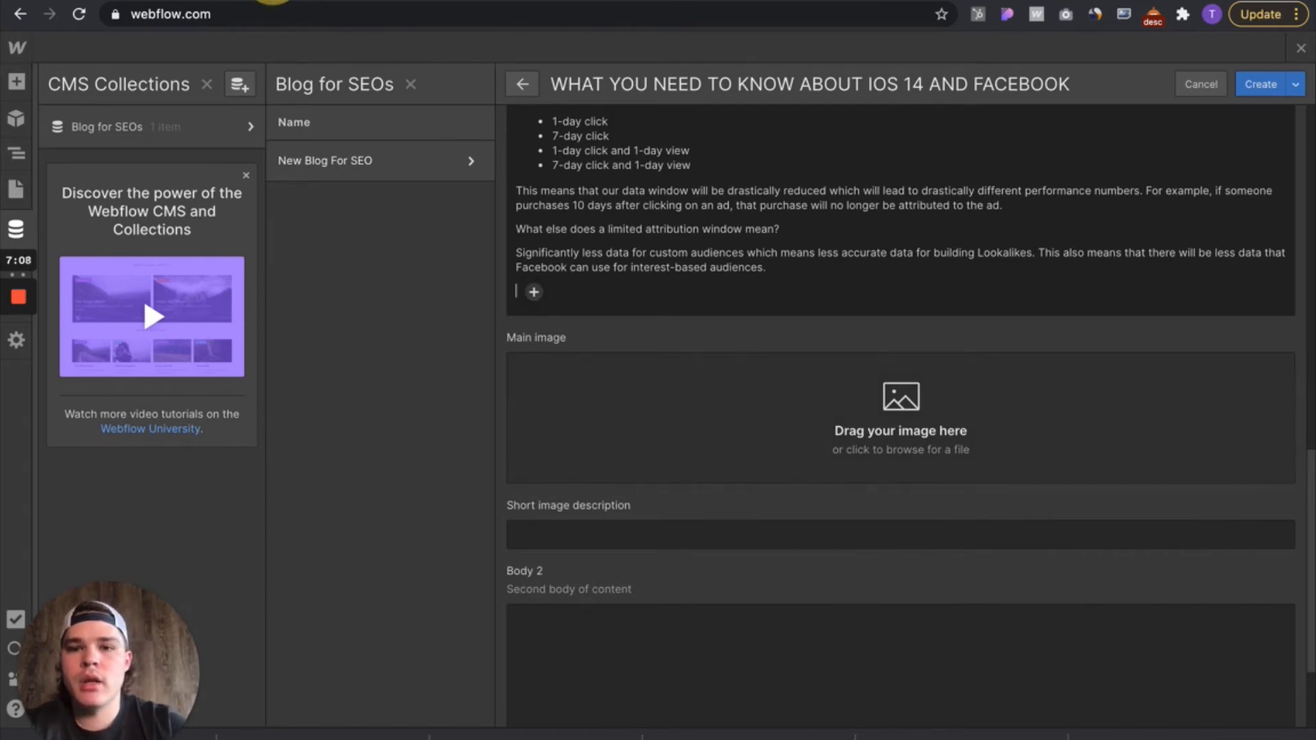
left_click(273, 3)
scroll(553, 521, "down", 2)
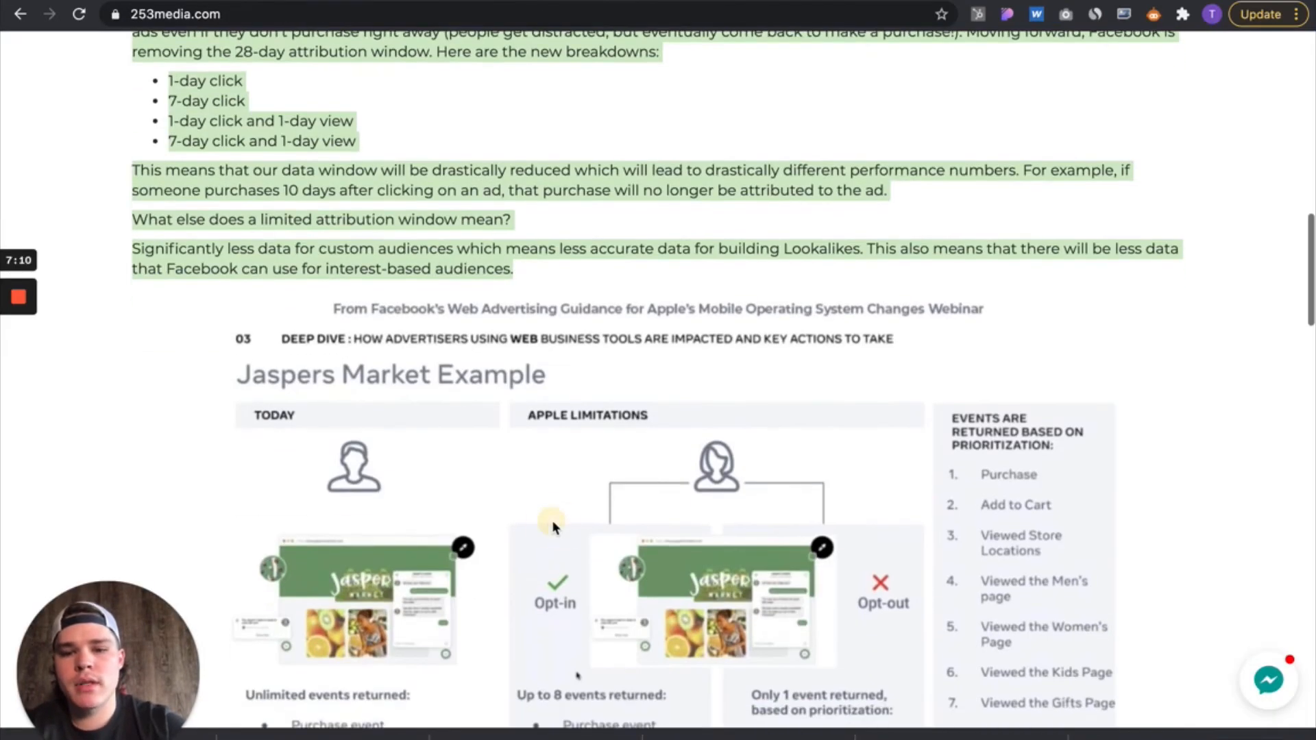
right_click(554, 525)
left_click(22, 371)
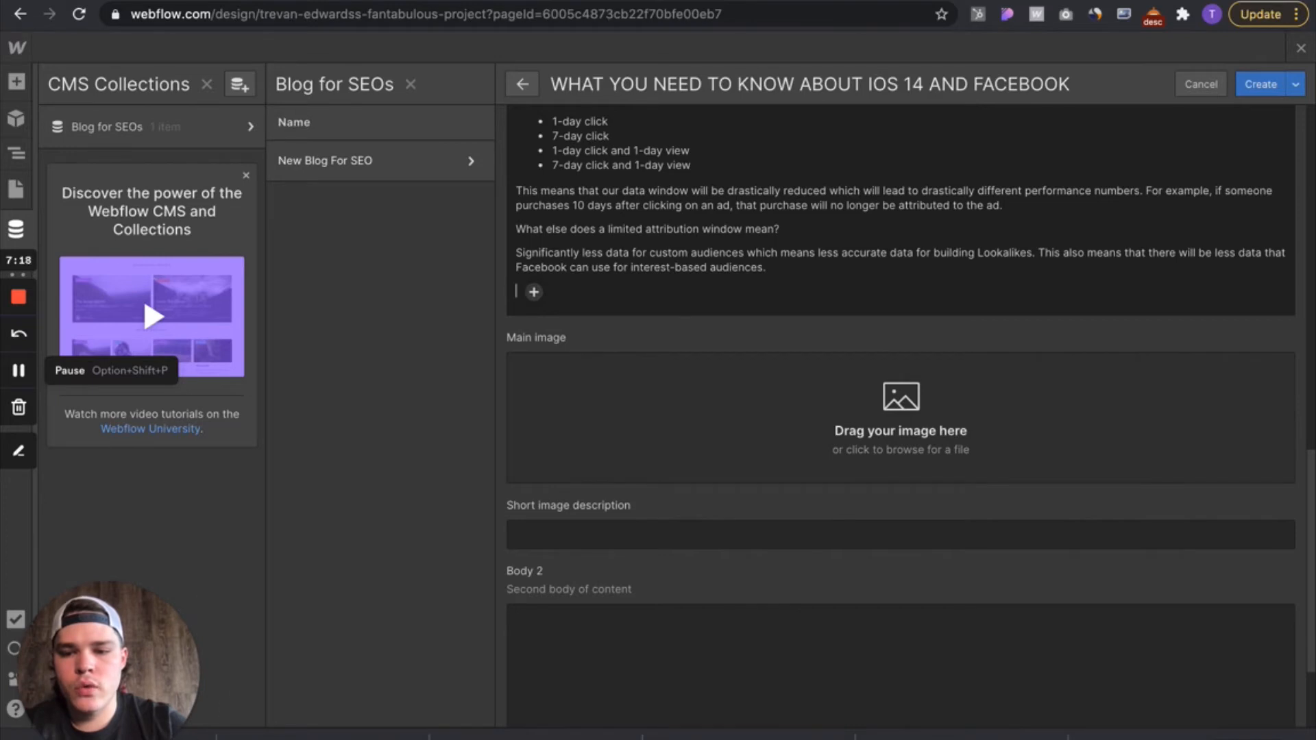
left_click_drag(172, 698, 135, 512)
left_click(924, 100)
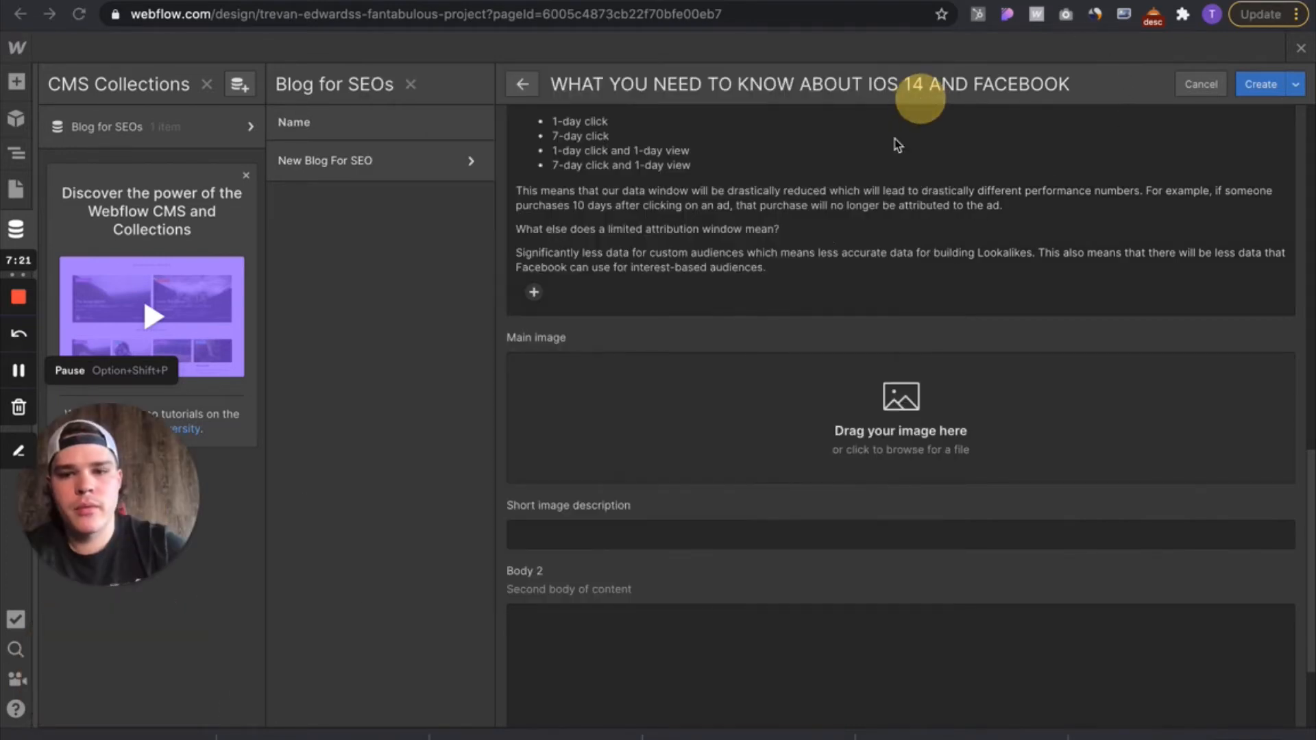
left_click_drag(122, 731, 700, 411)
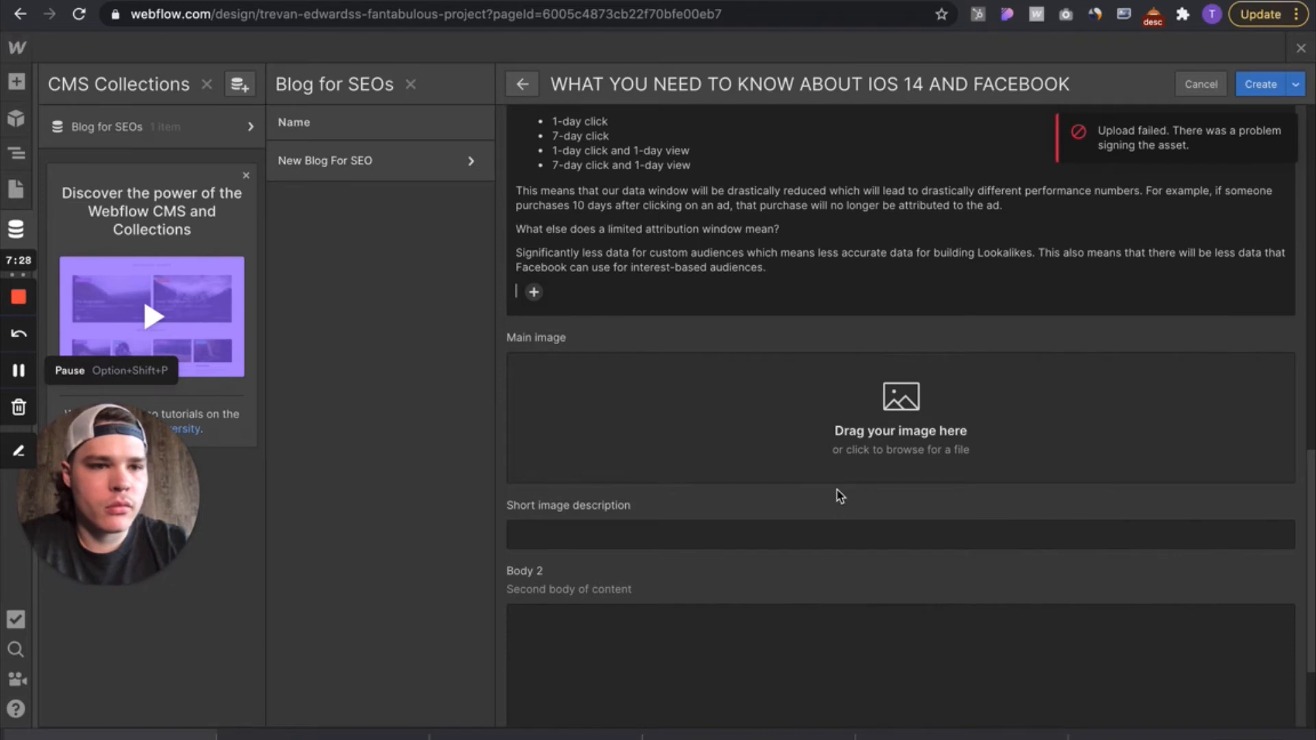
left_click(19, 370)
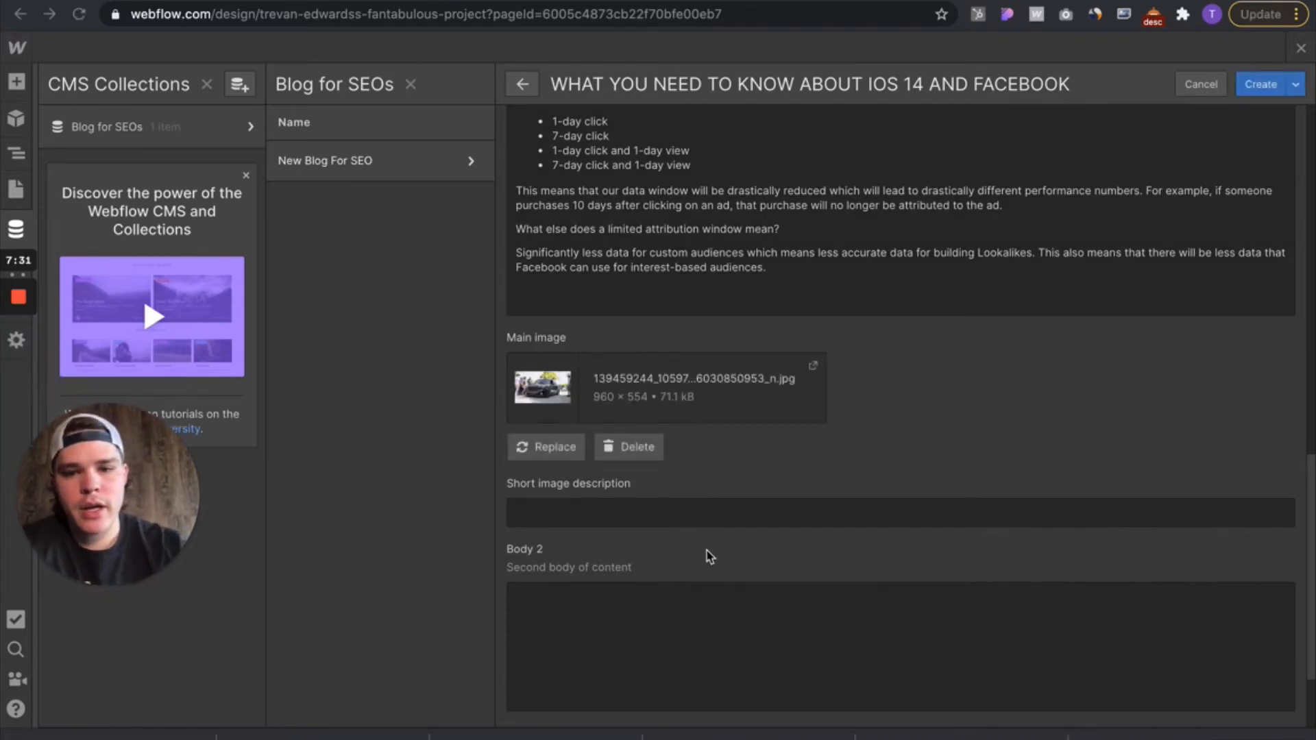
Step: Copy the article's image caption, "Excerpt from Facebook's Web Advertising Guidance for Apple's Mobile Operating System Changes Webinar", into the Short image description field
scroll(706, 549, "down", 2)
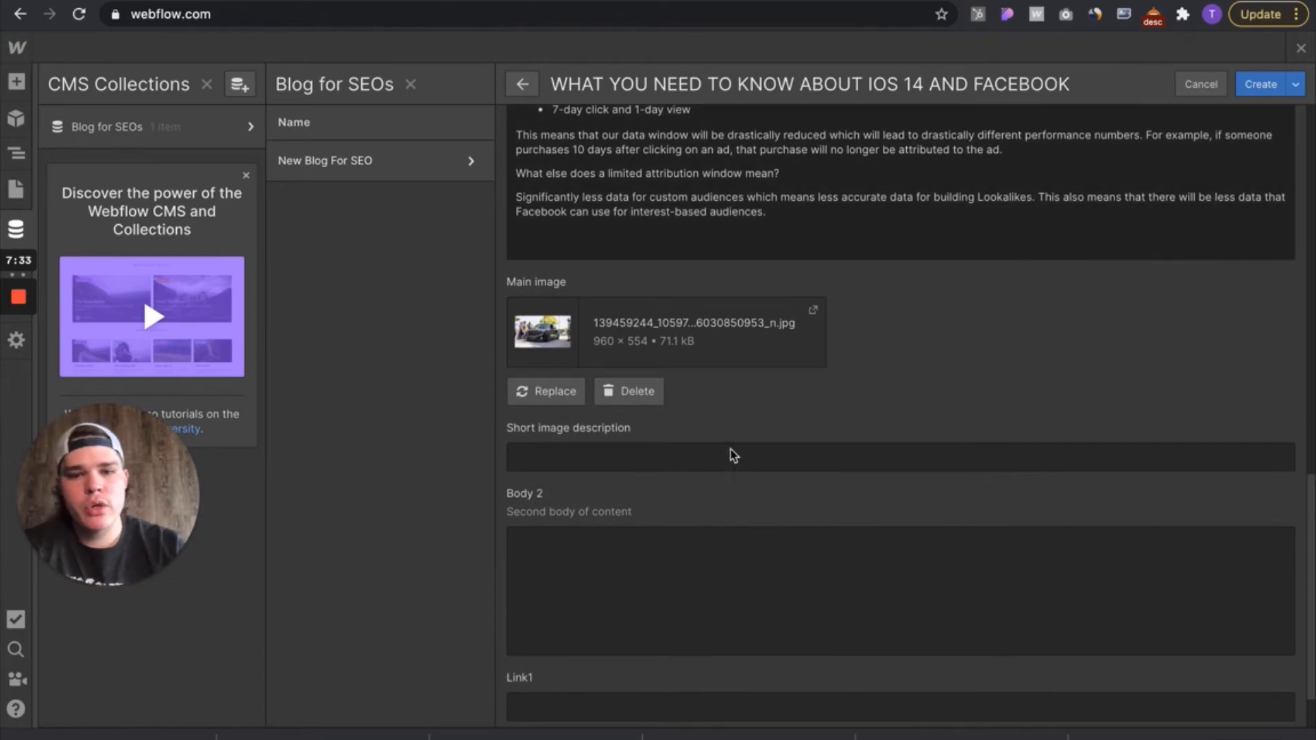
left_click(331, 2)
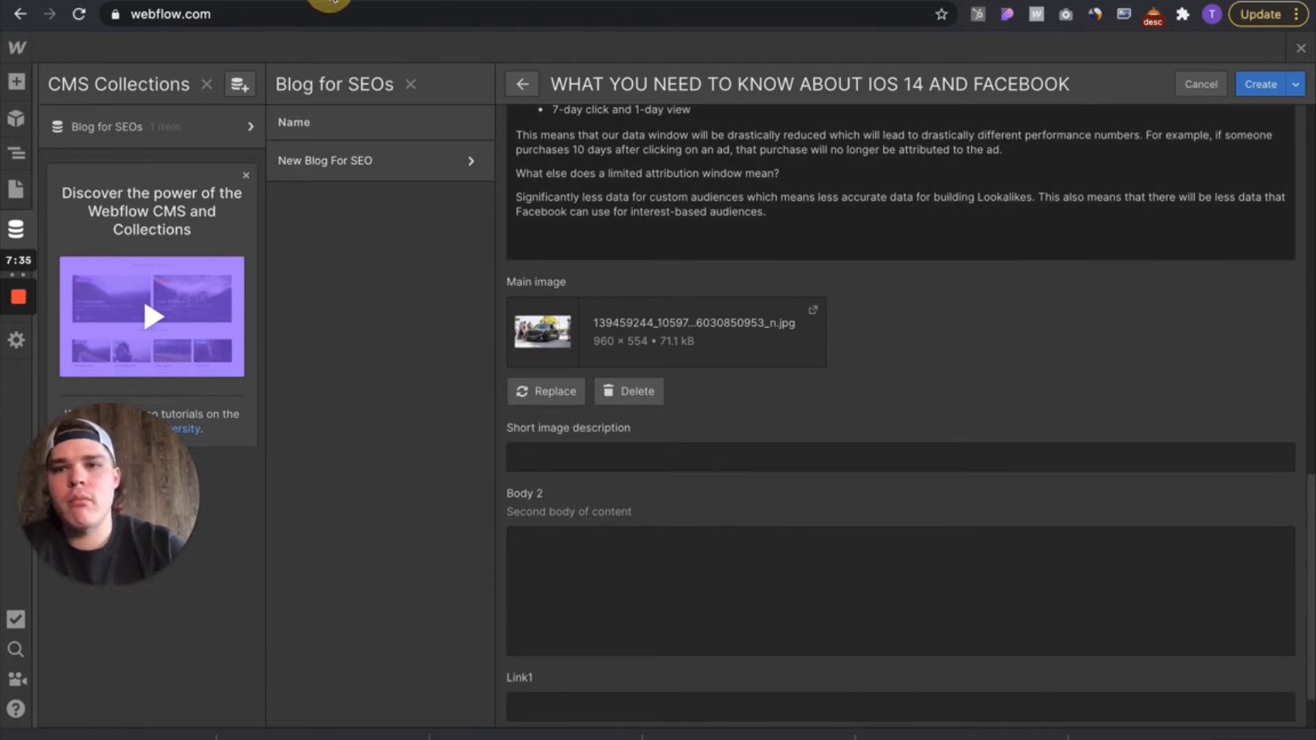
scroll(460, 339, "down", 9)
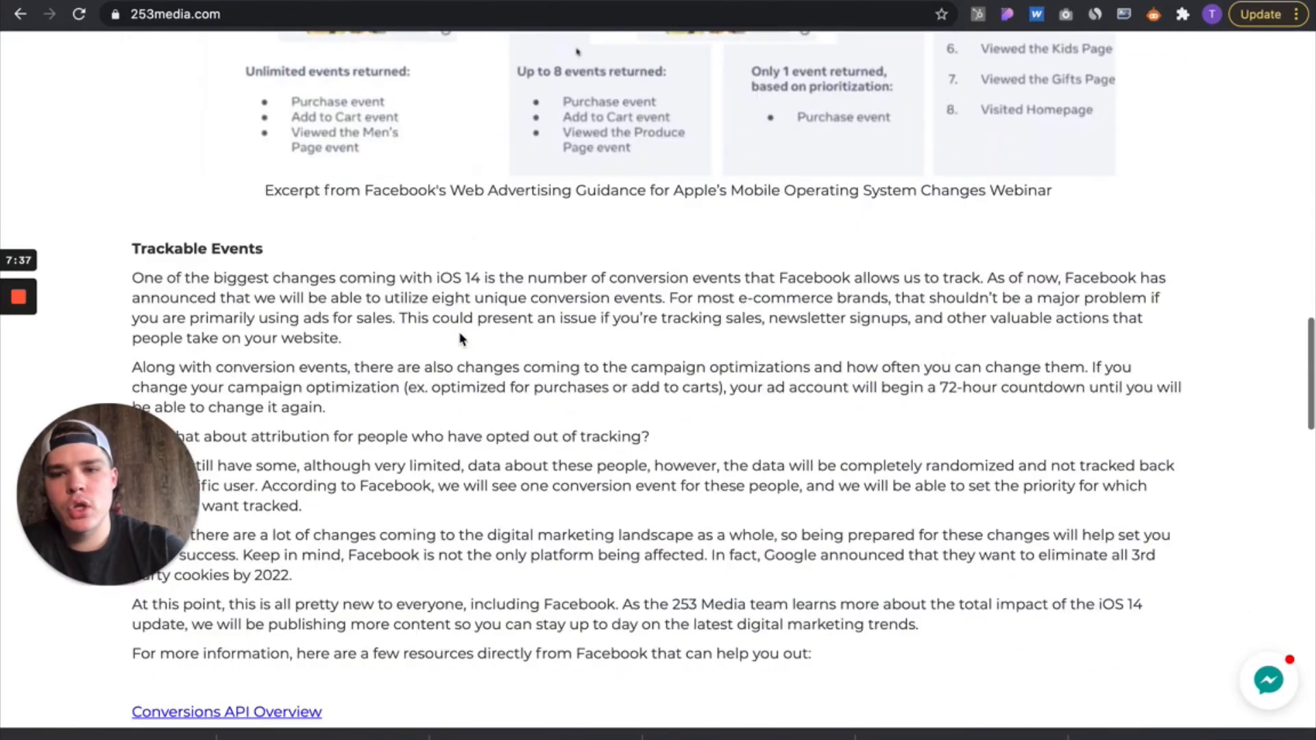
triple_click(315, 191)
key("ctrl+c")
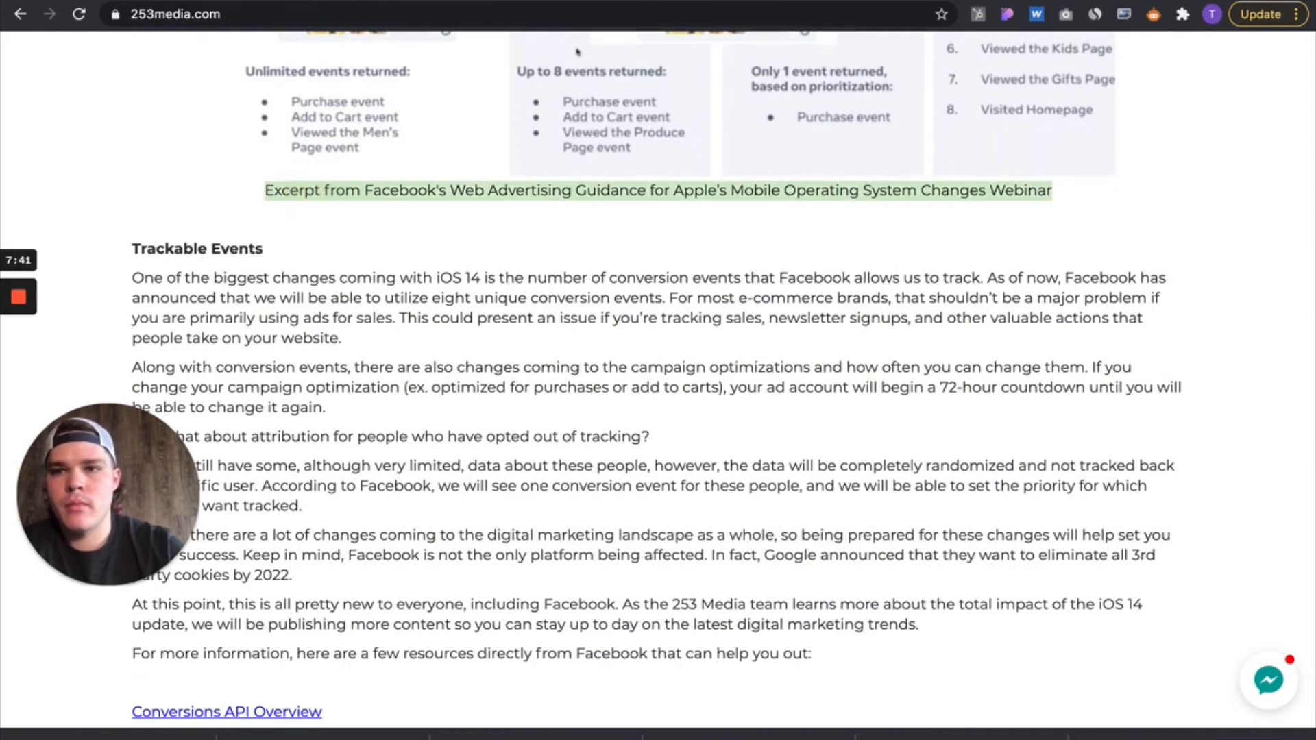
left_click(295, 1)
left_click(717, 565)
left_click(706, 457)
left_click(706, 457)
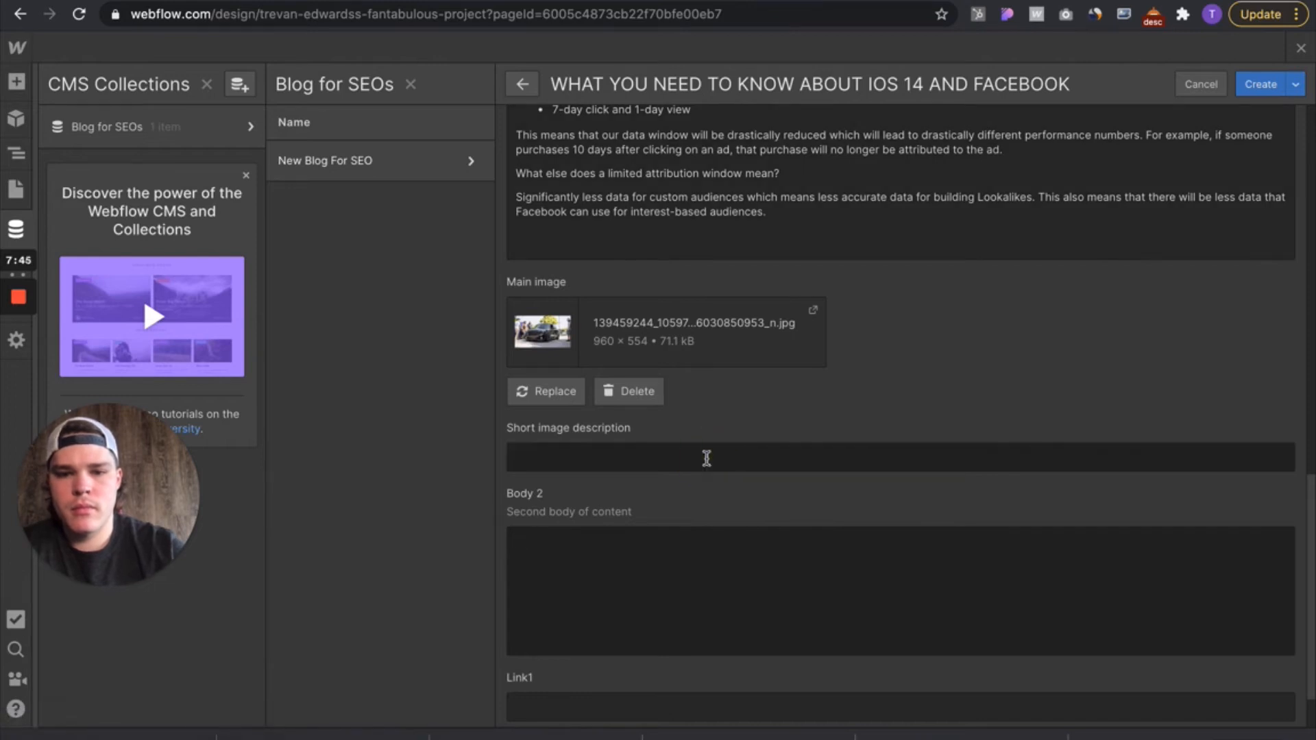
left_click(706, 458)
key("ctrl+v")
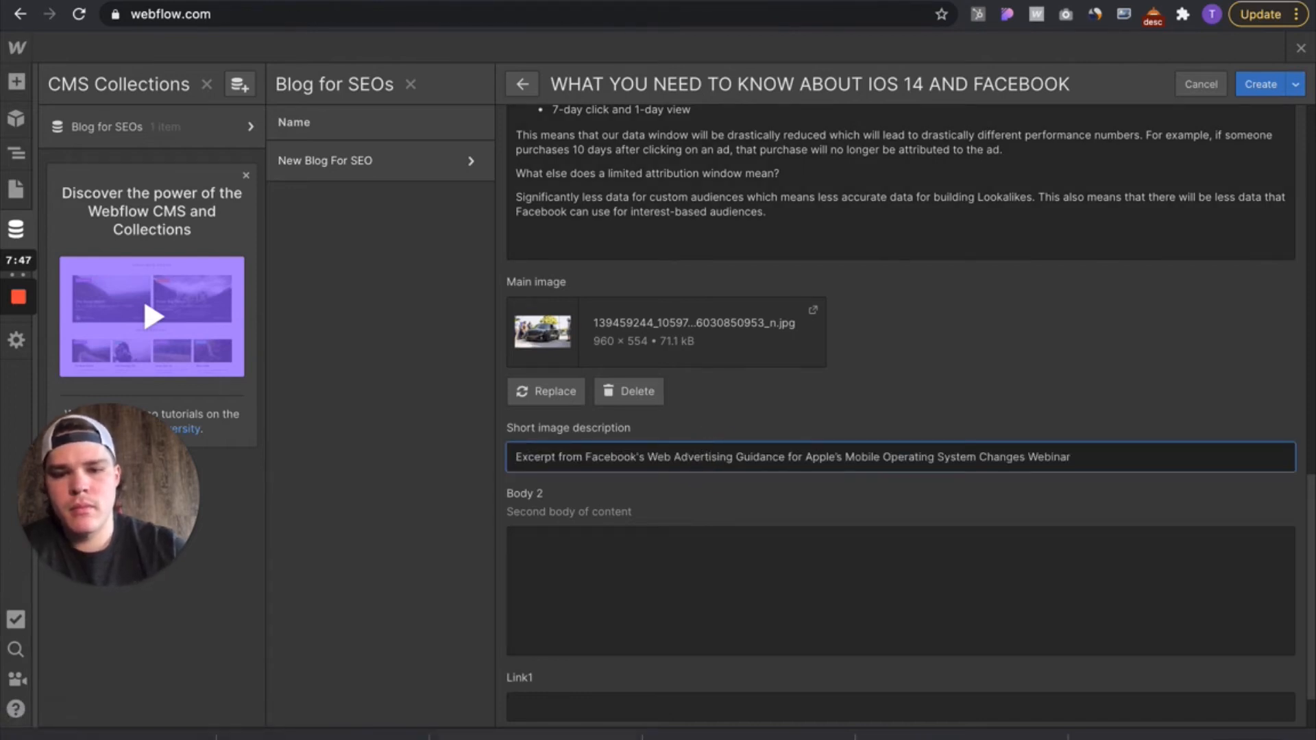
Step: Copy the 253 Media article's Trackable Events section into Webflow's Body 2 field and create the item
left_click(661, 611)
scroll(660, 613, "down", 1)
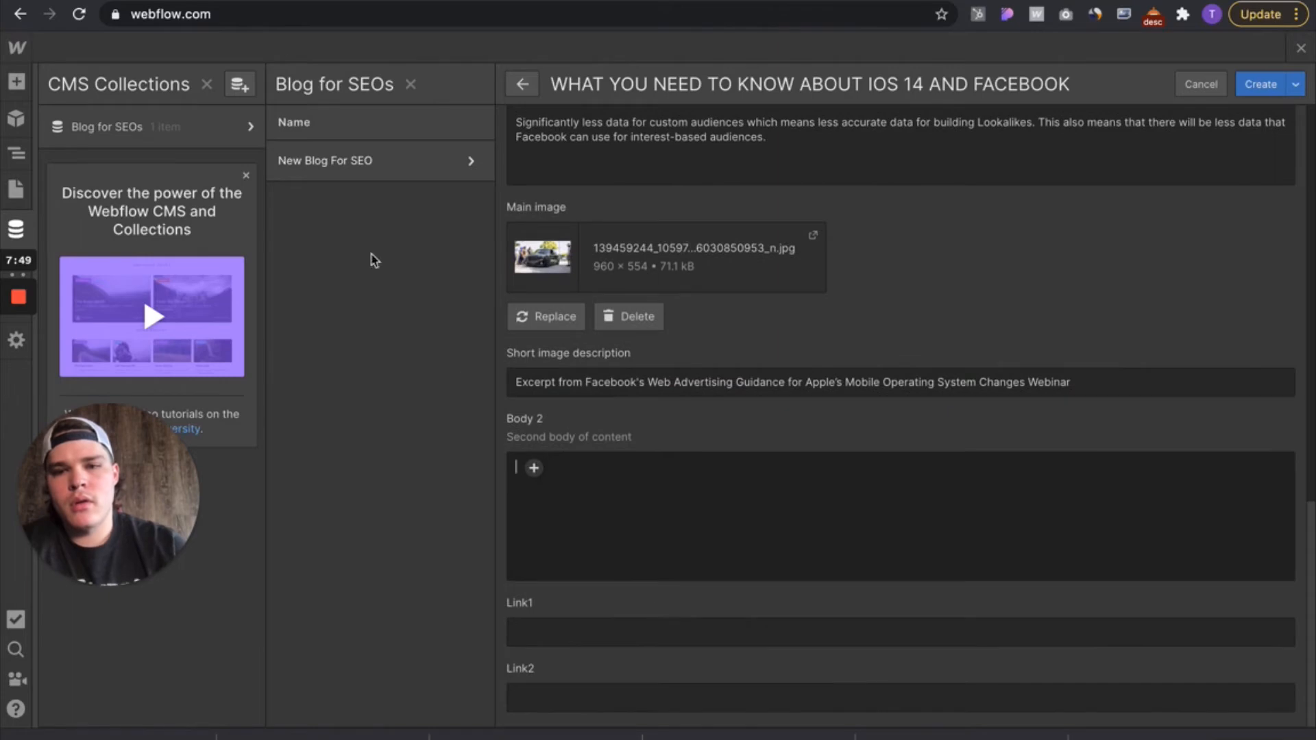
left_click(297, 2)
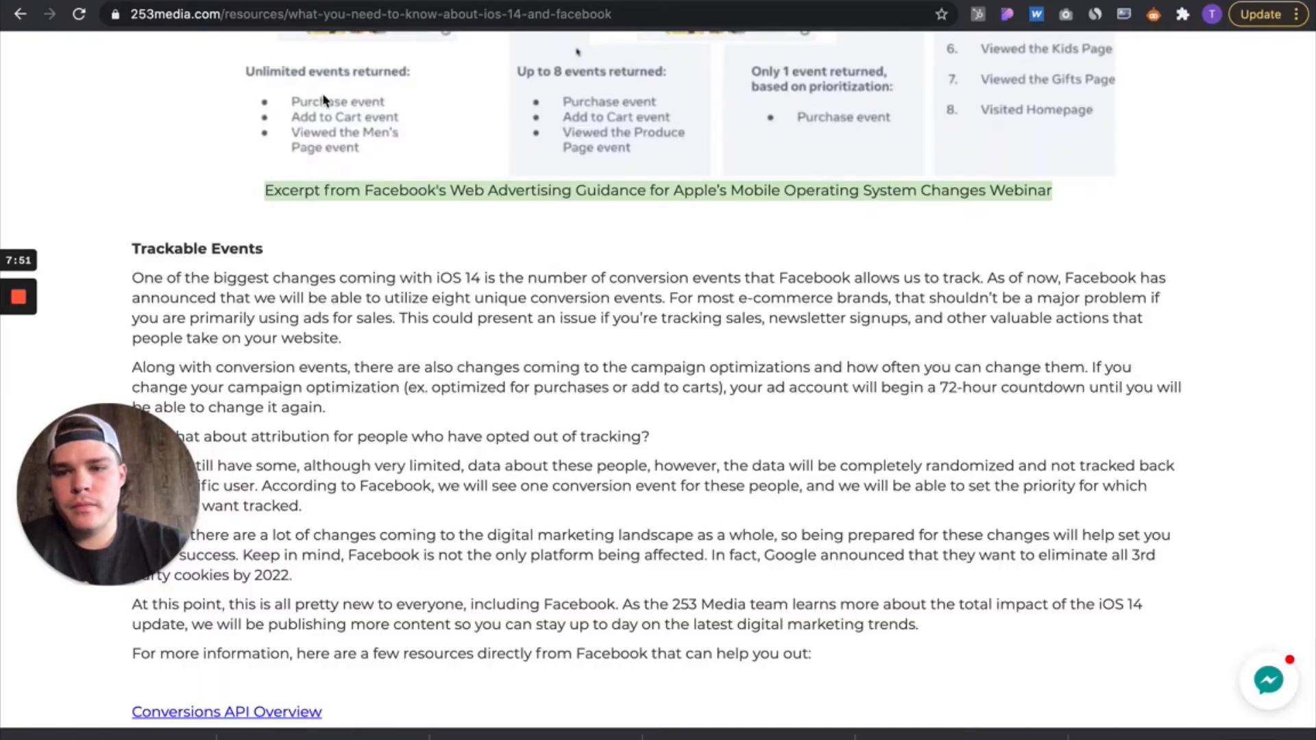
scroll(486, 408, "down", 4)
scroll(486, 408, "up", 4)
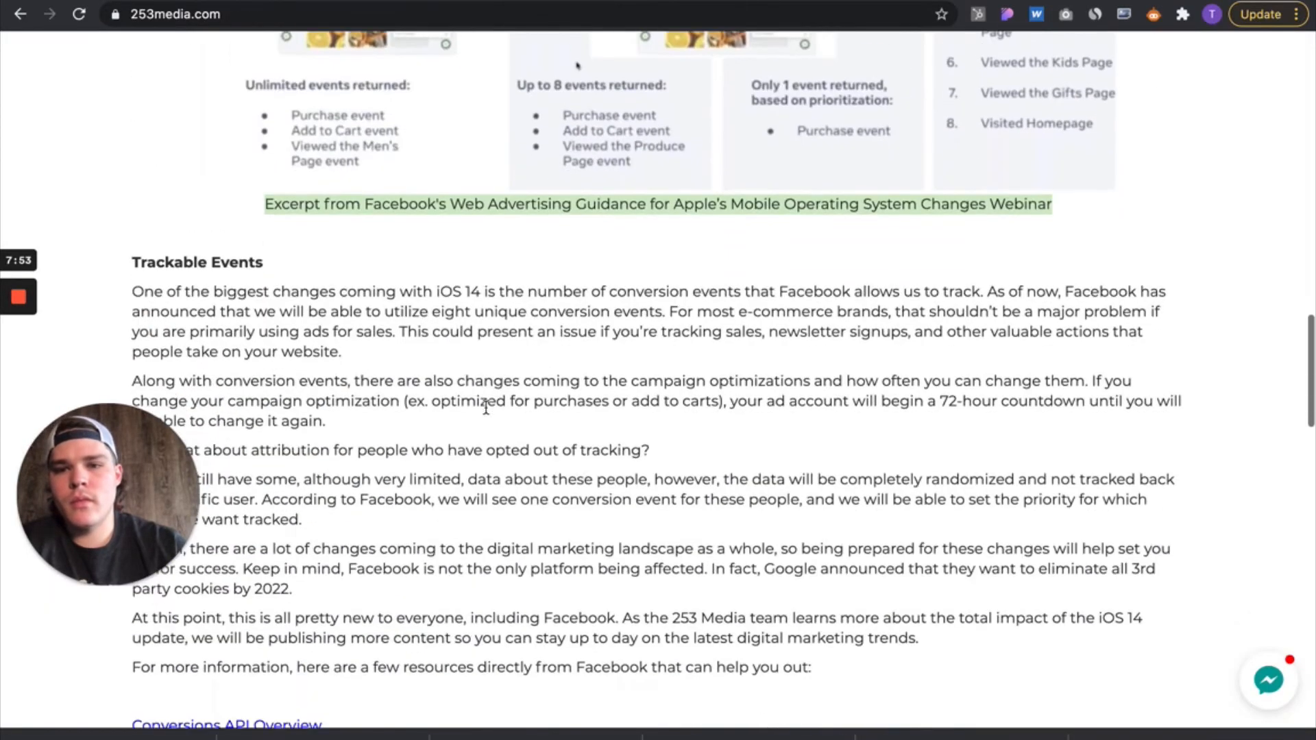
scroll(486, 408, "down", 2)
double_click(291, 241)
double_click(206, 223)
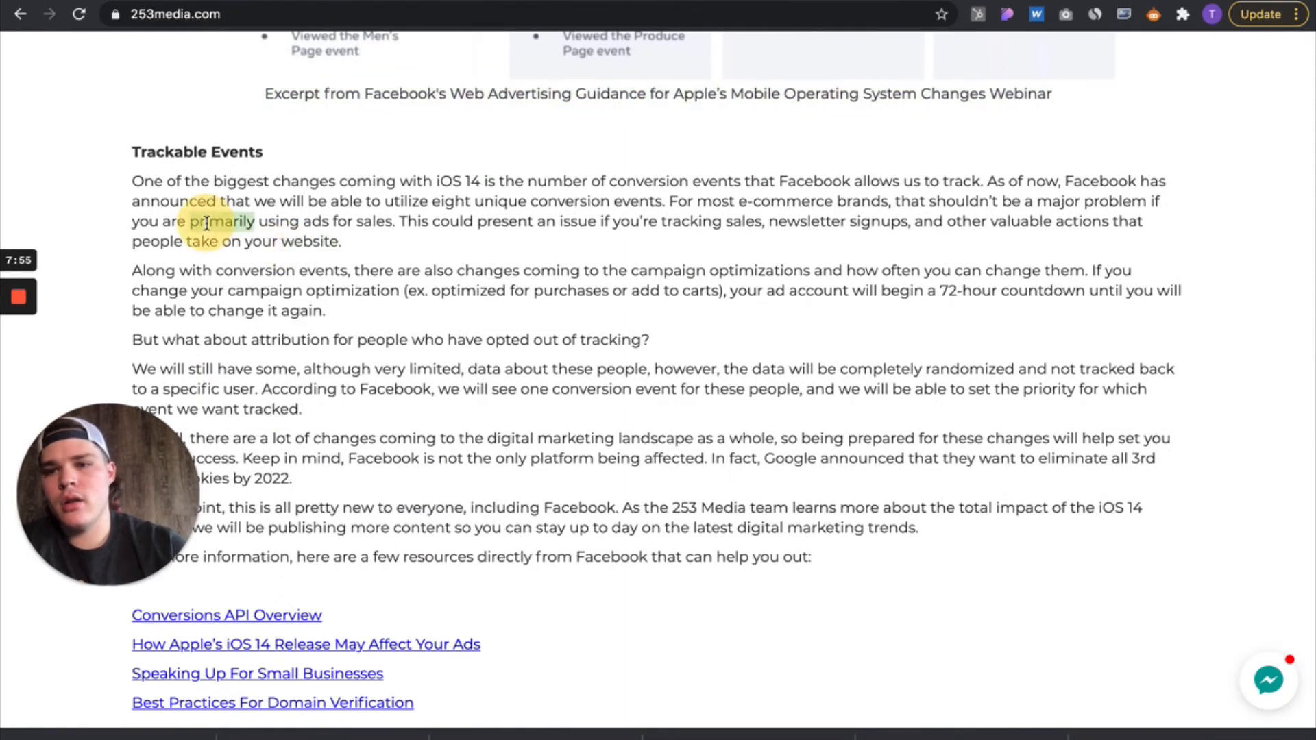
mouse_move(26, 376)
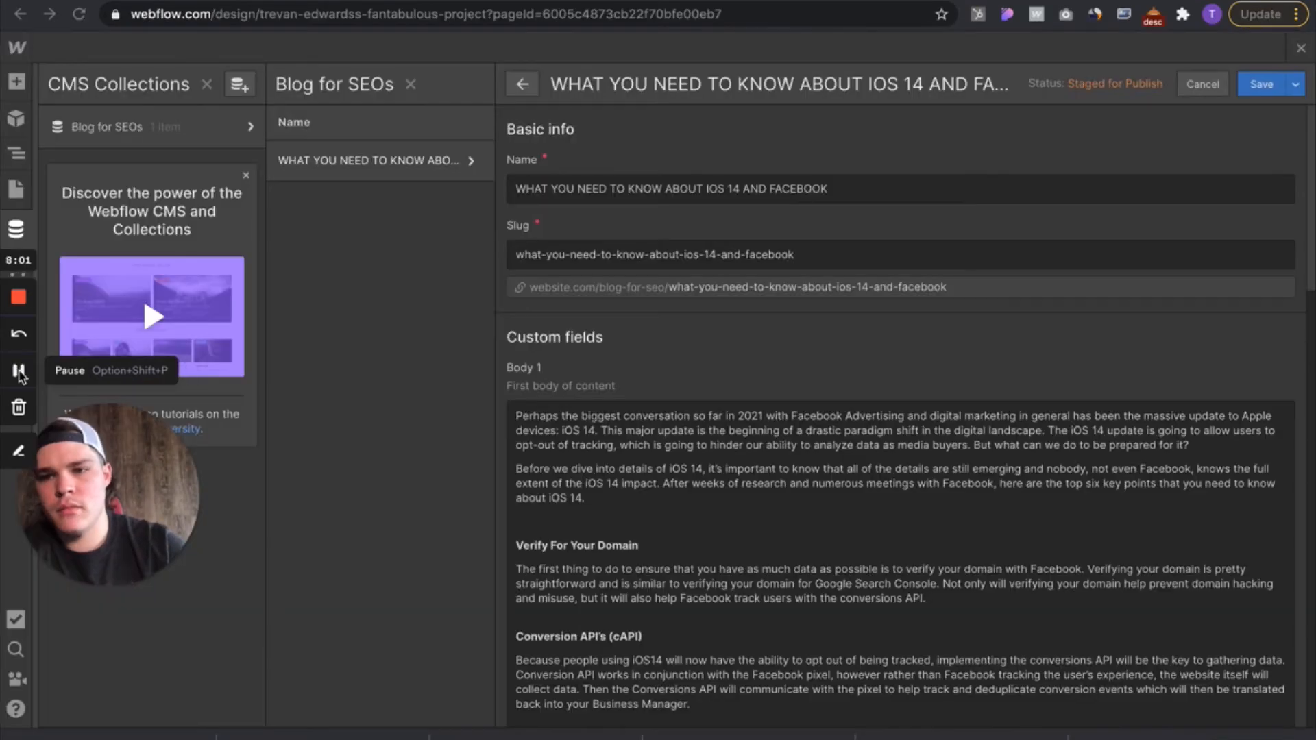
Step: Review the item's name, slug, body texts, main image and image description, then save the item
scroll(1062, 427, "down", 1)
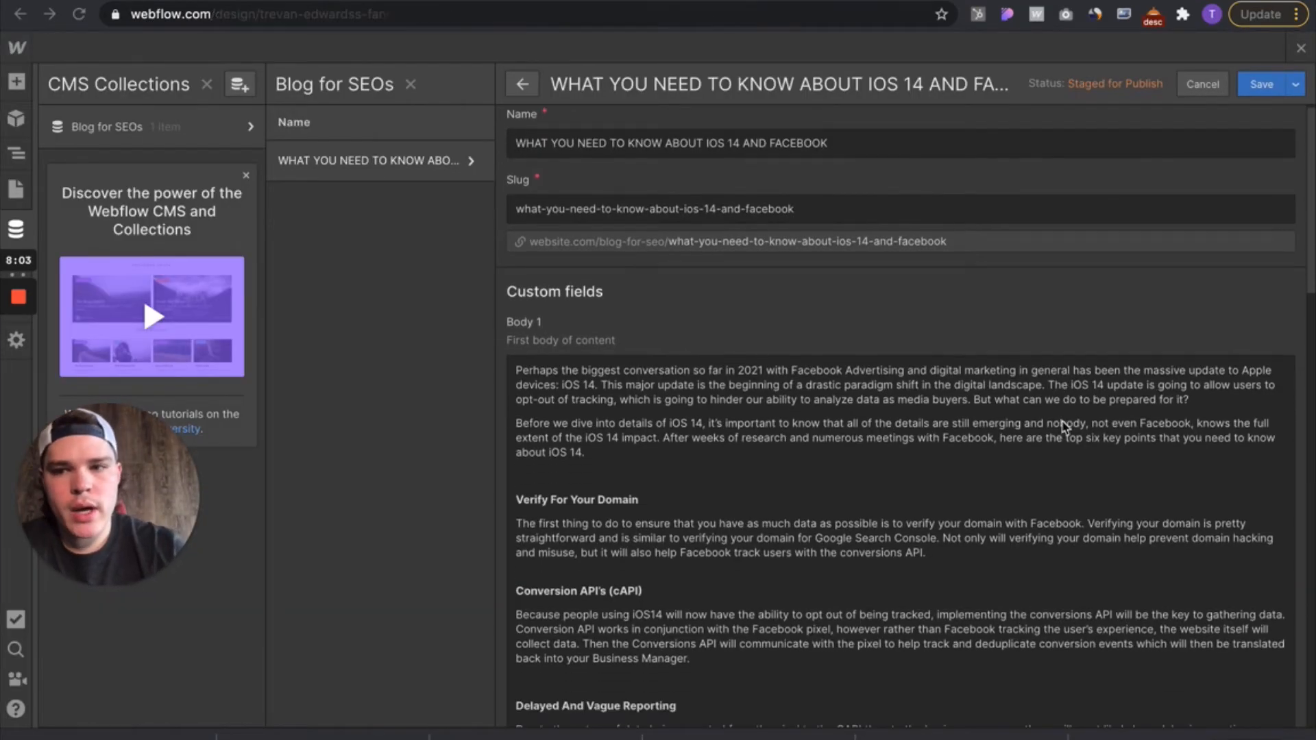
scroll(1062, 426, "down", 15)
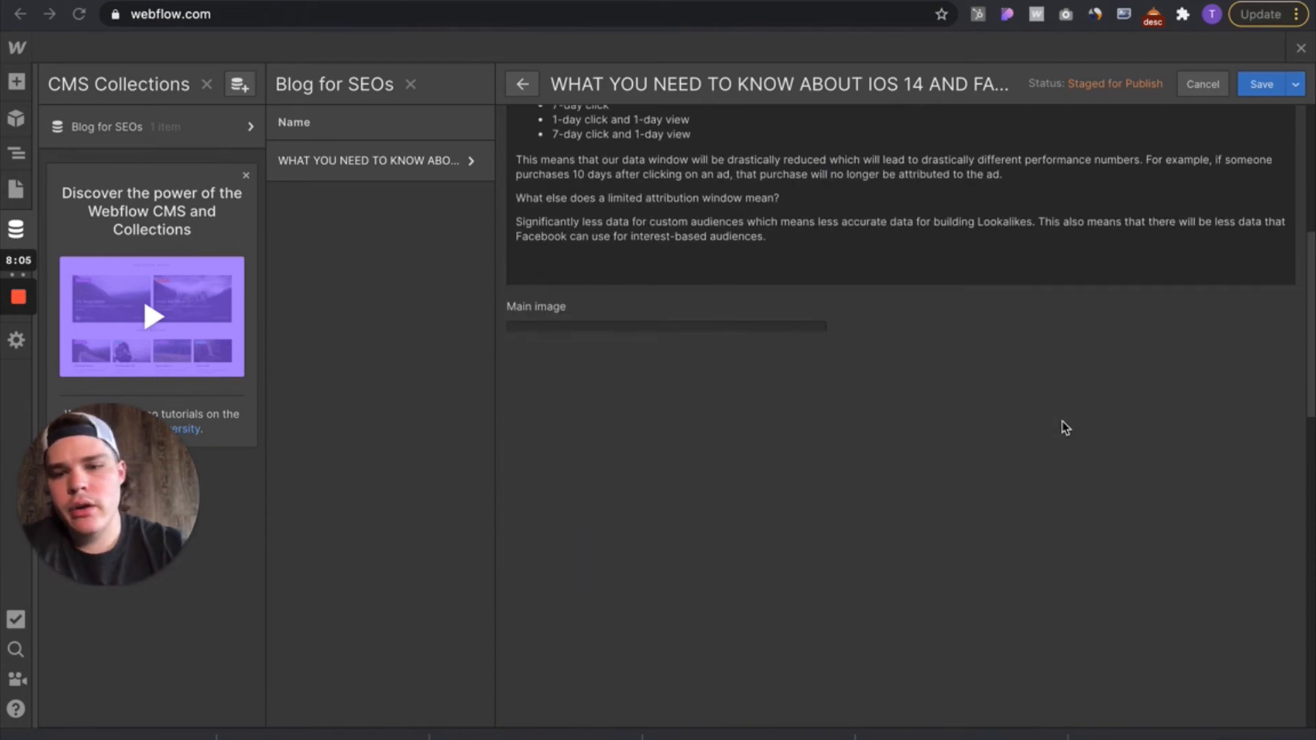
scroll(1065, 427, "down", 6)
scroll(1065, 427, "up", 20)
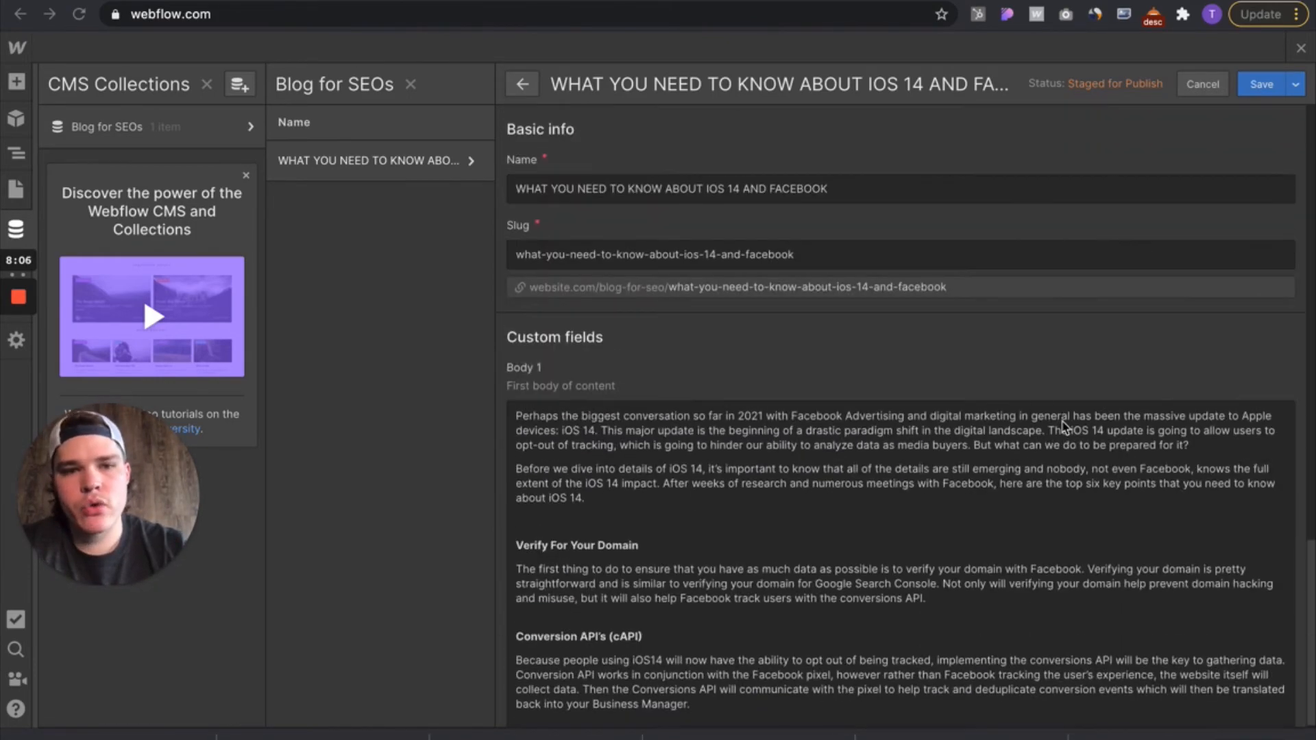
scroll(1065, 426, "down", 3)
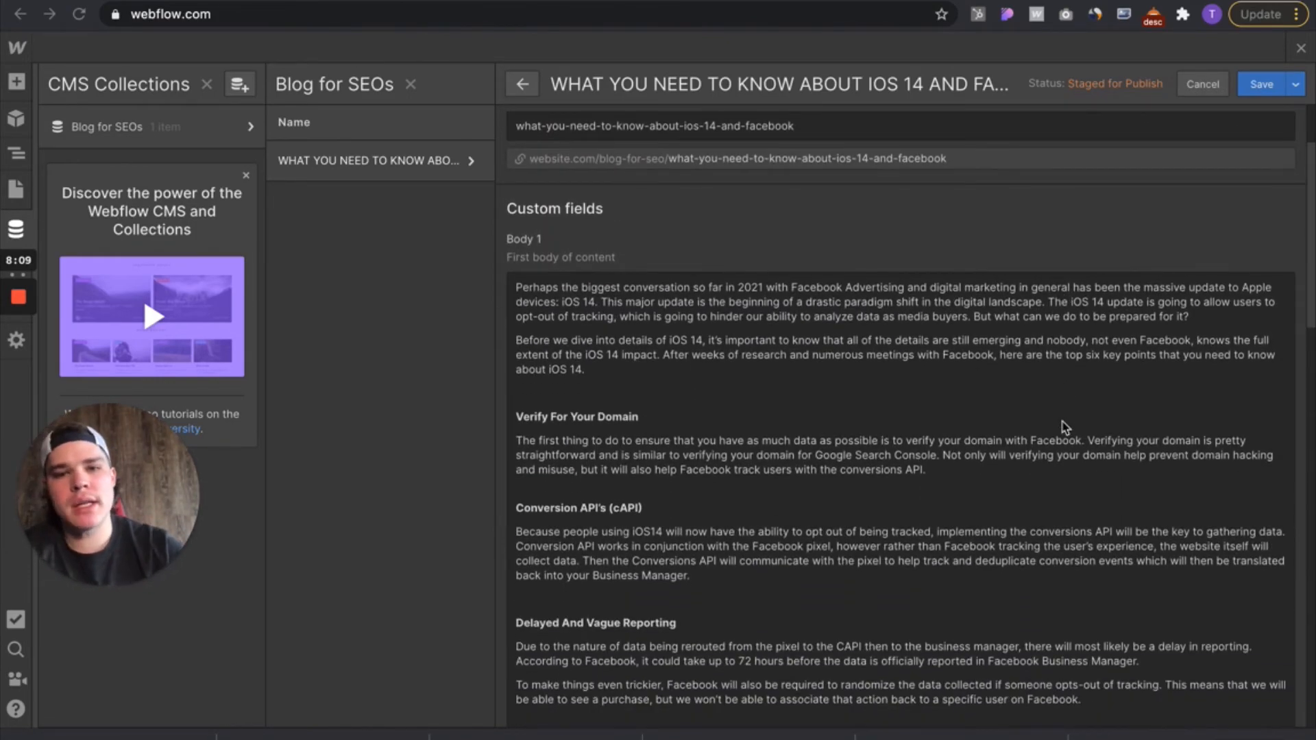
scroll(1064, 426, "down", 15)
scroll(1062, 417, "down", 1)
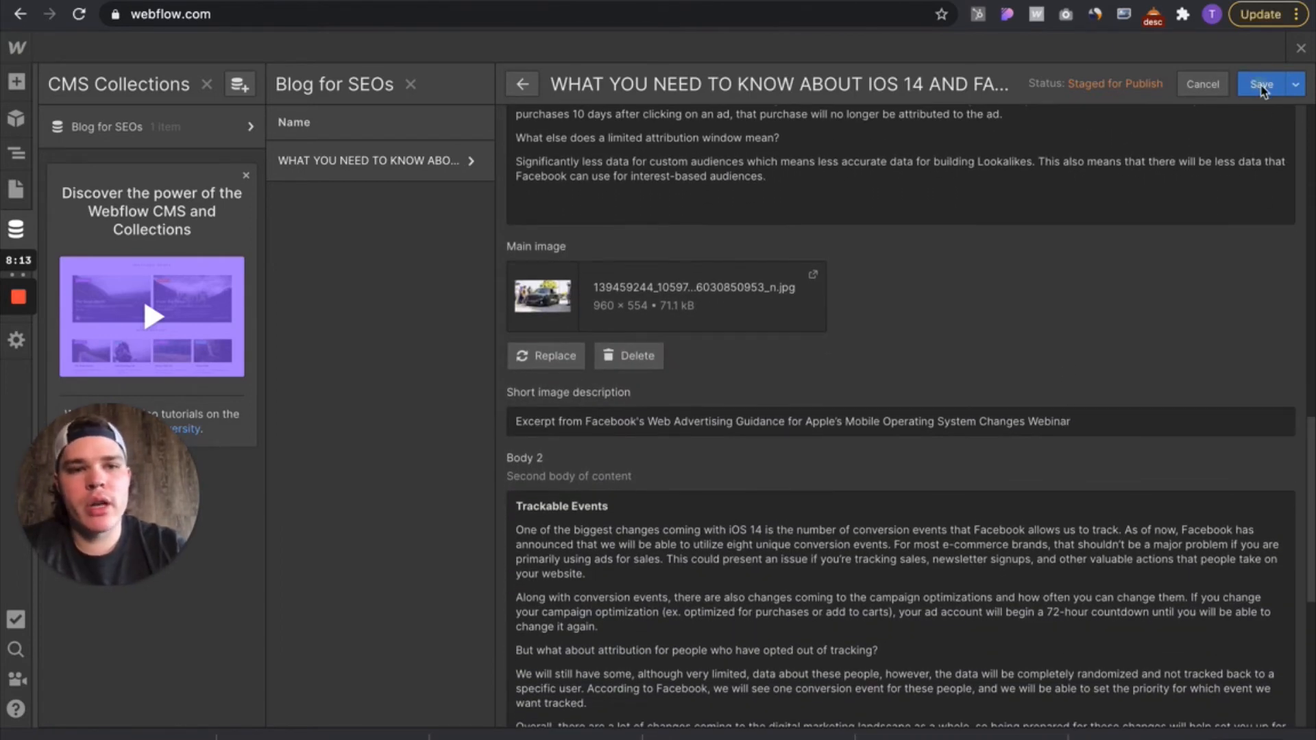
left_click(1260, 86)
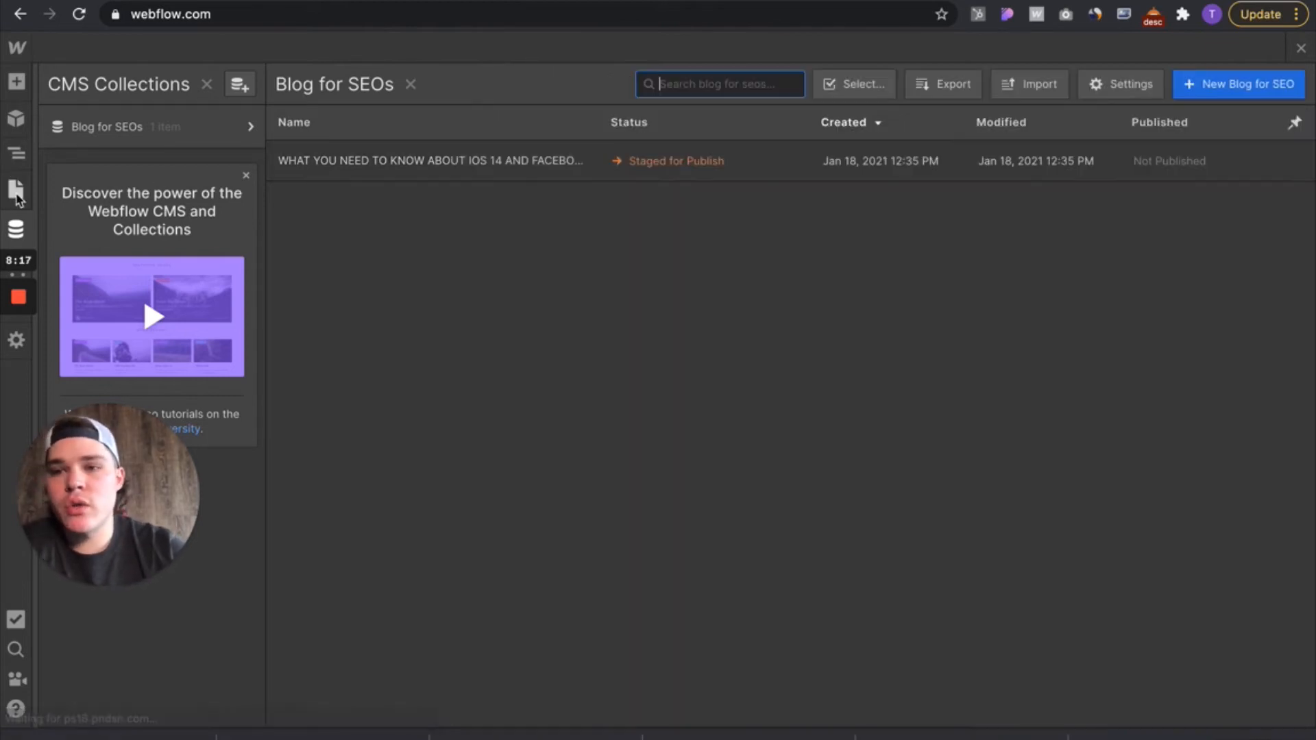
Step: Open the Blog for SEOs Template collection page and select its empty body
left_click(17, 197)
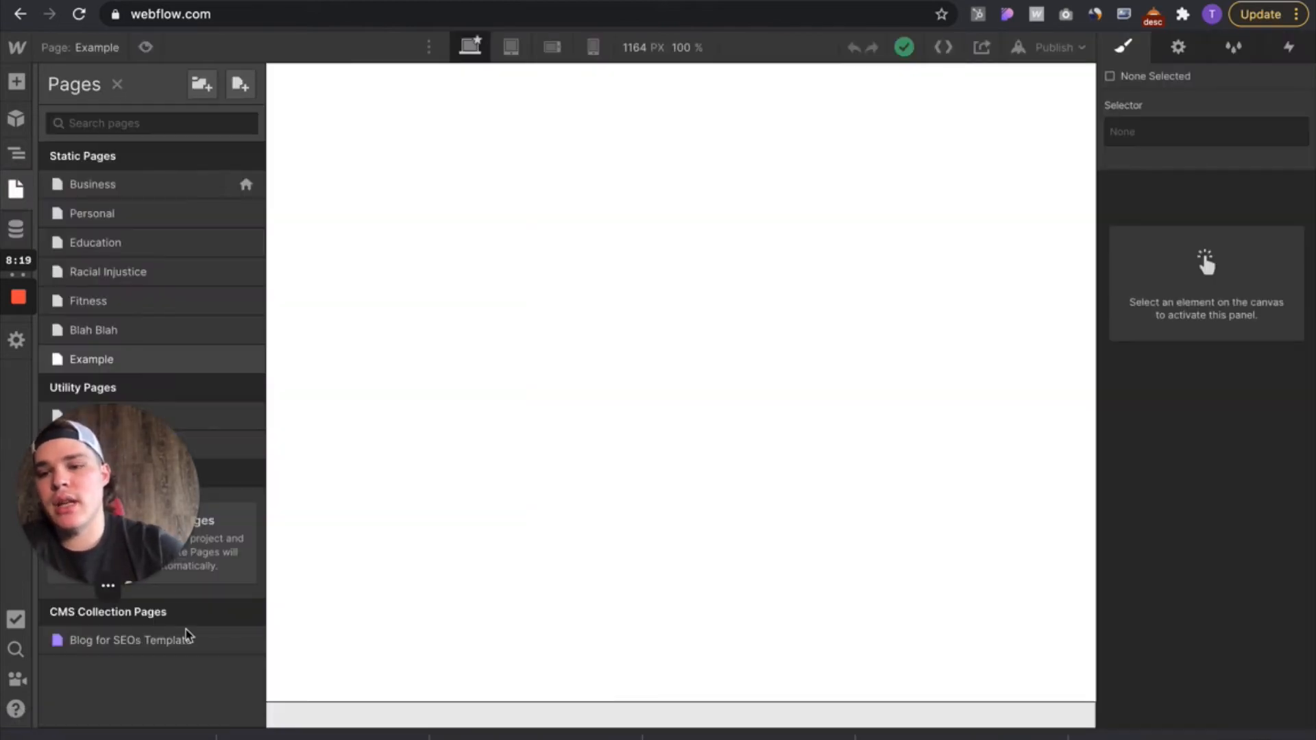
left_click(194, 640)
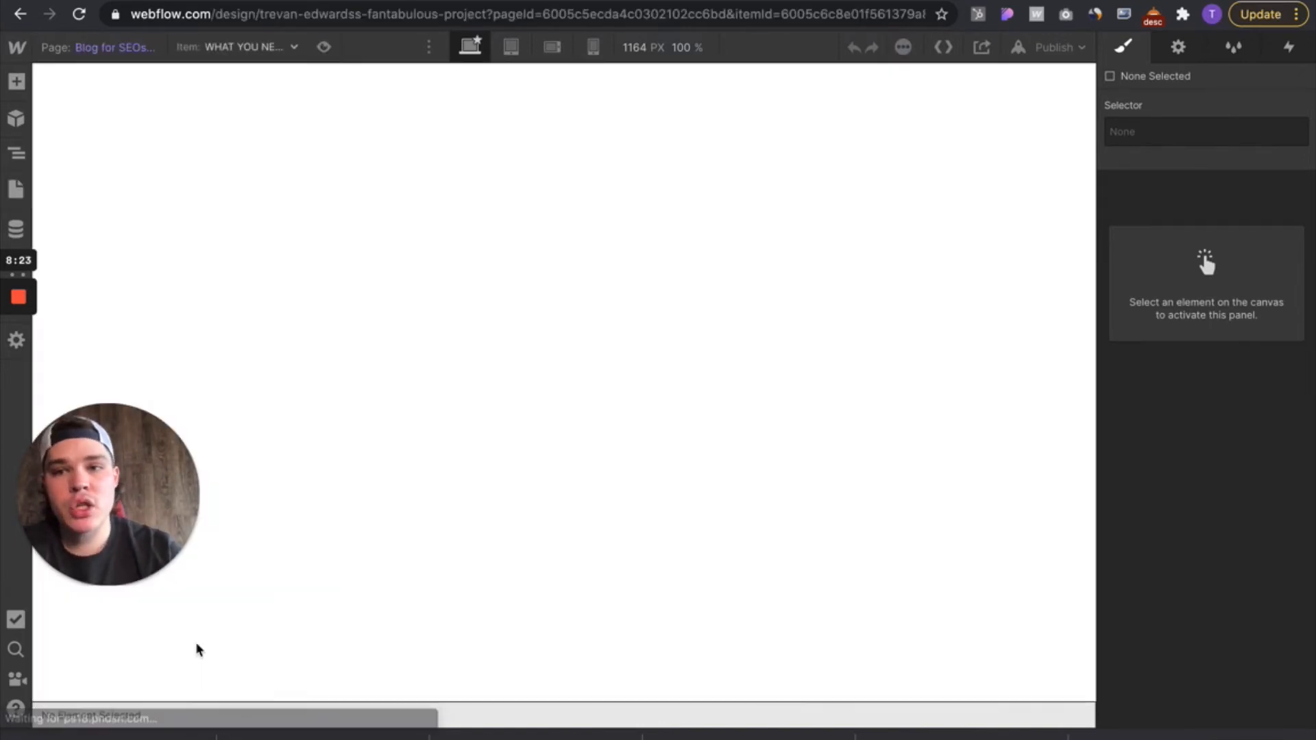
left_click(430, 147)
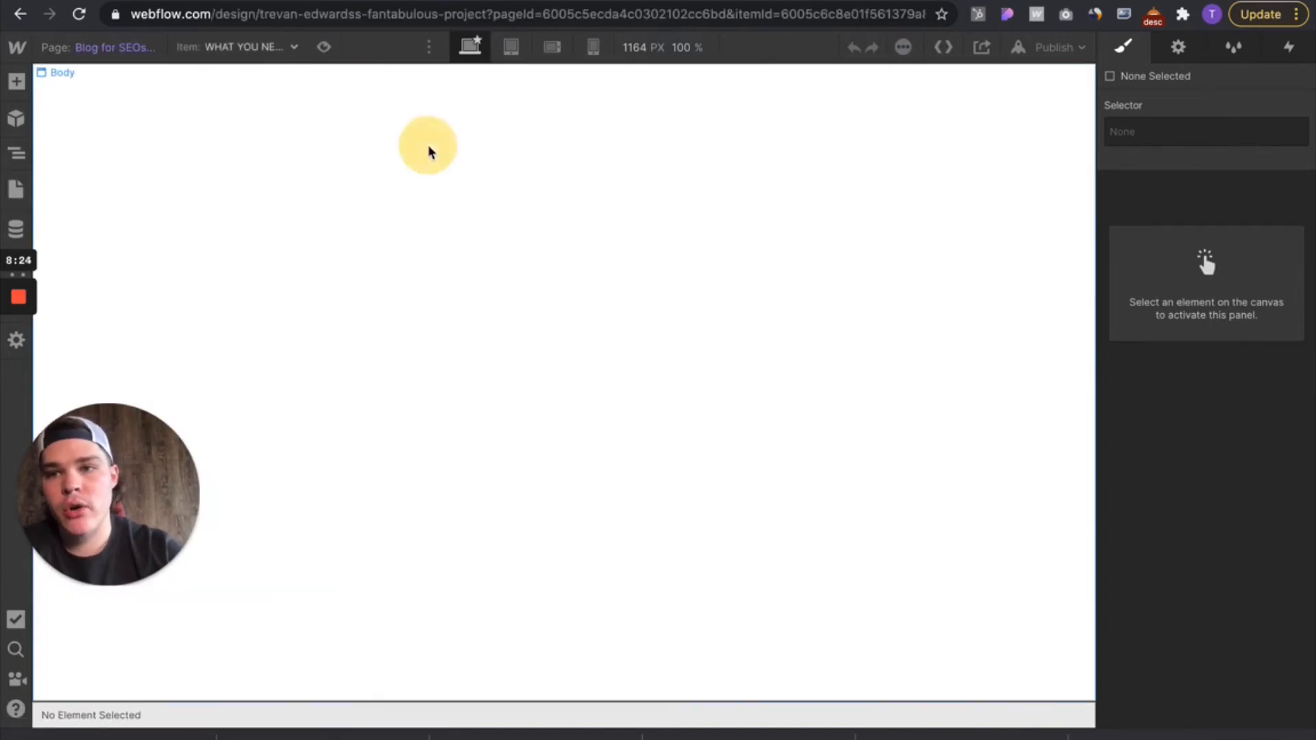
left_click(19, 113)
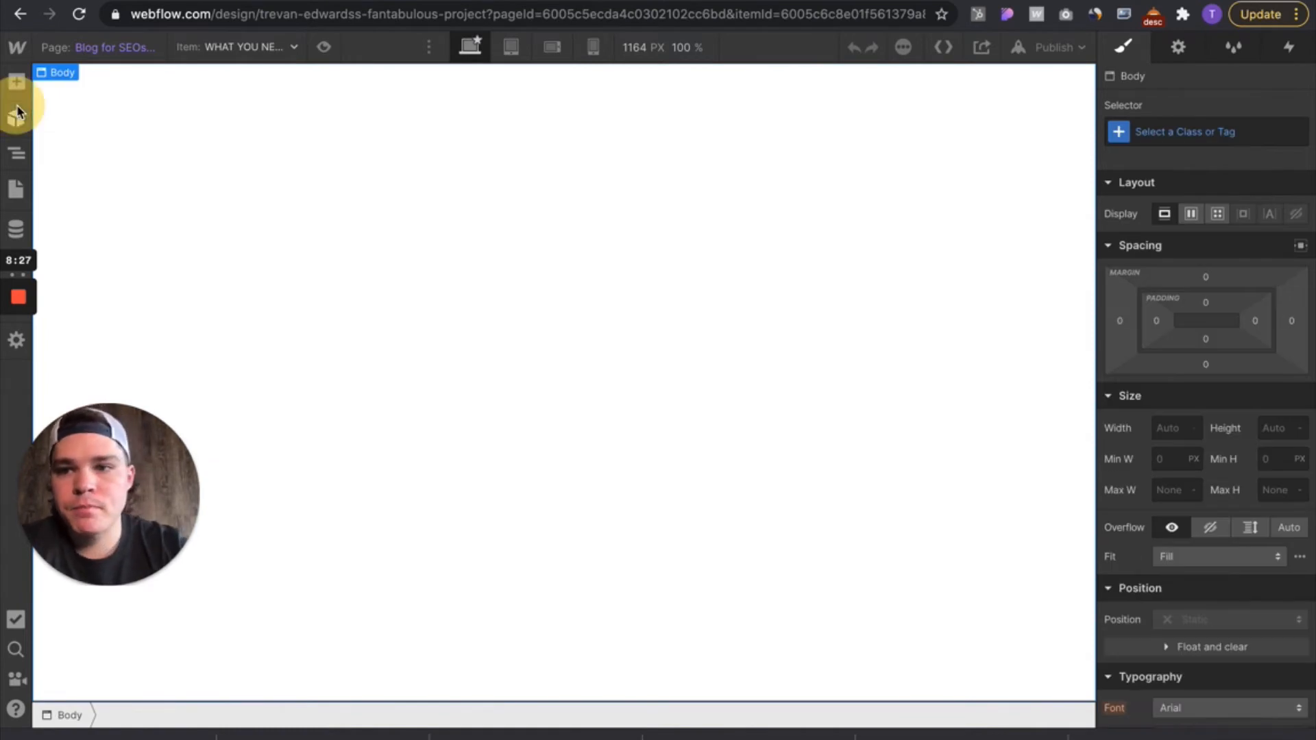
left_click(249, 84)
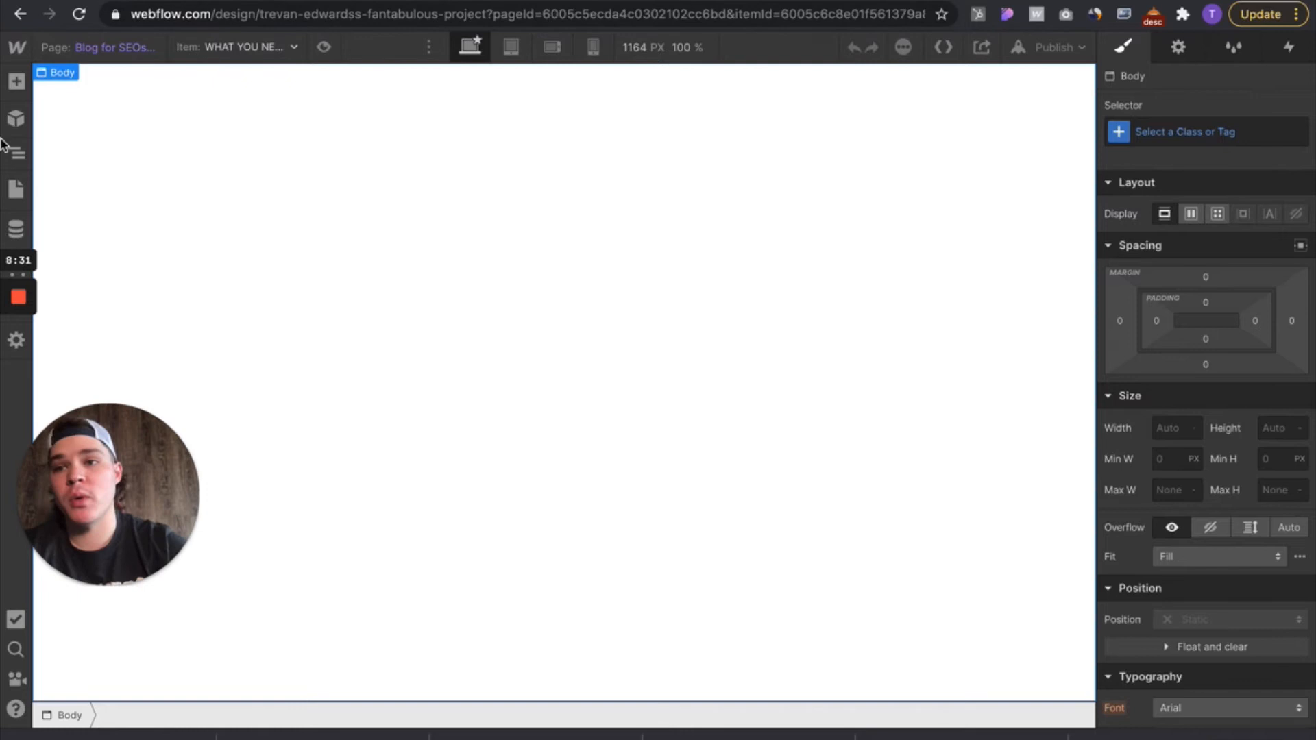
Step: Browse the available layout, media, form and component elements, then add a Section to the template page
left_click(18, 81)
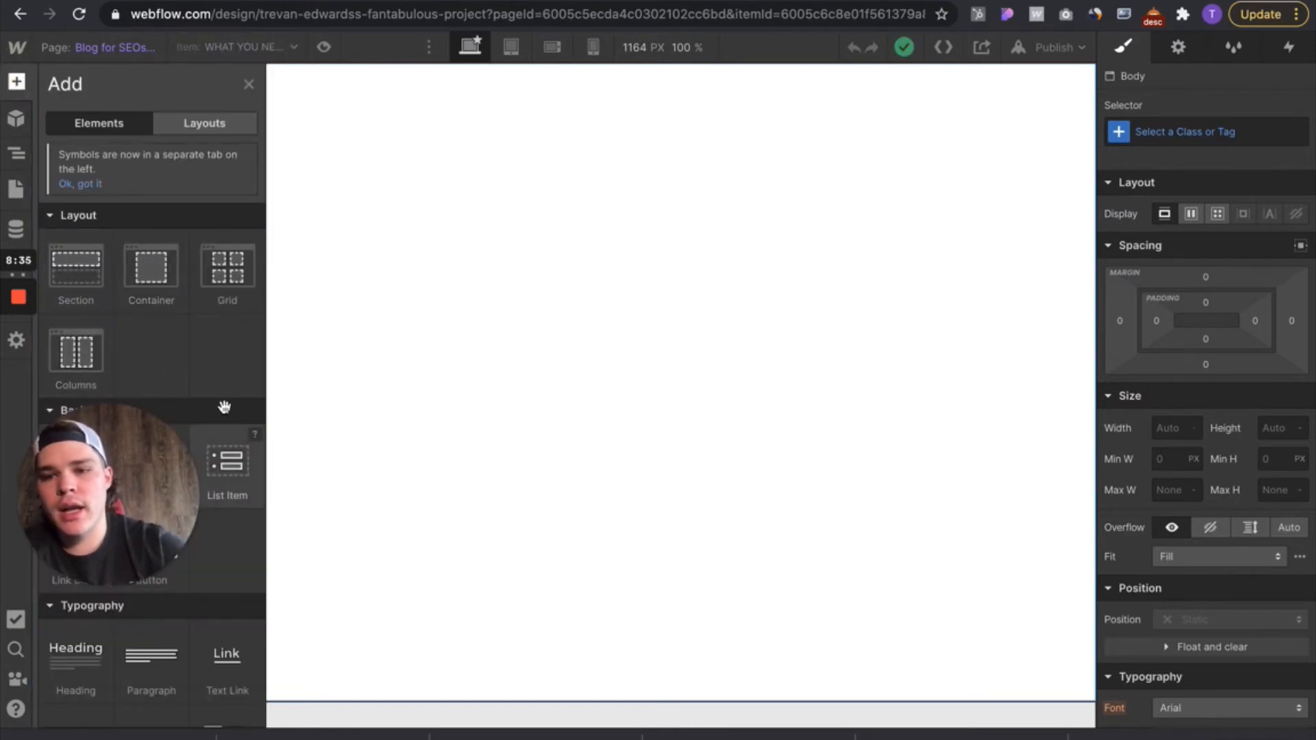
scroll(220, 382, "down", 7)
scroll(219, 383, "down", 8)
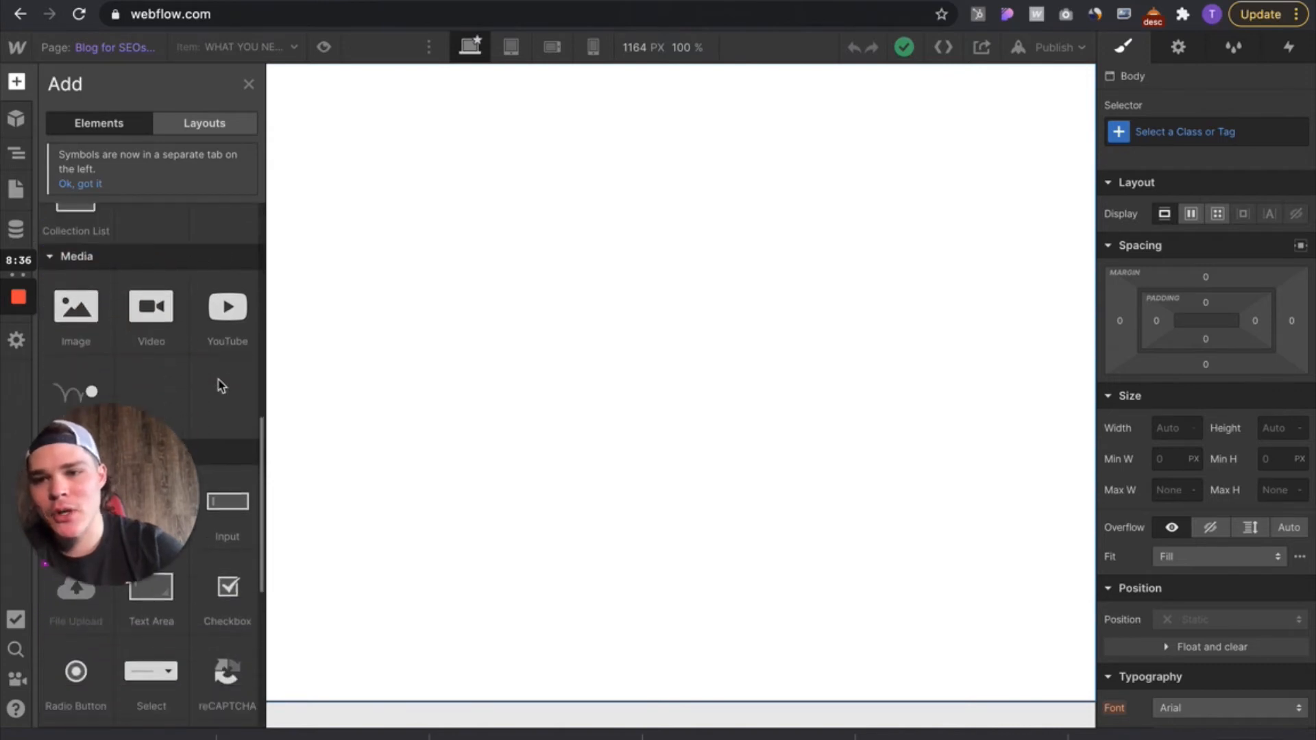
scroll(218, 379, "down", 1)
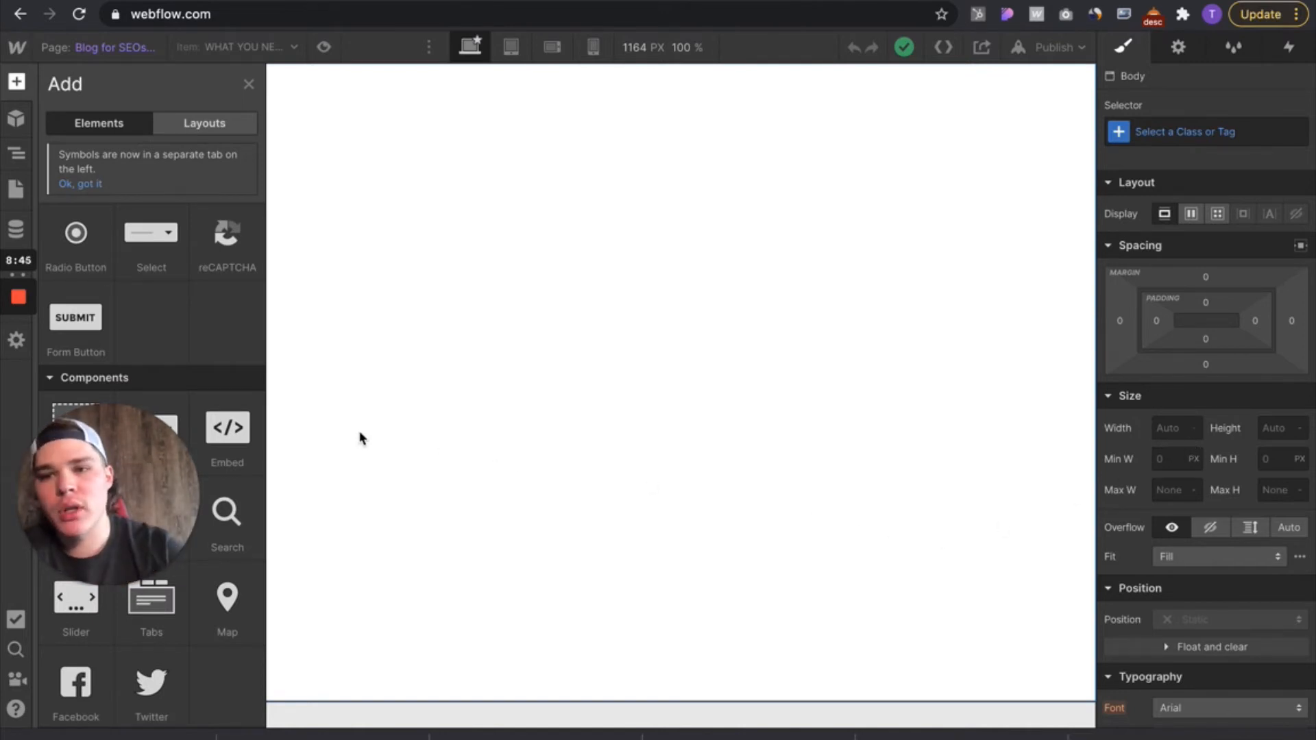
scroll(181, 311, "up", 9)
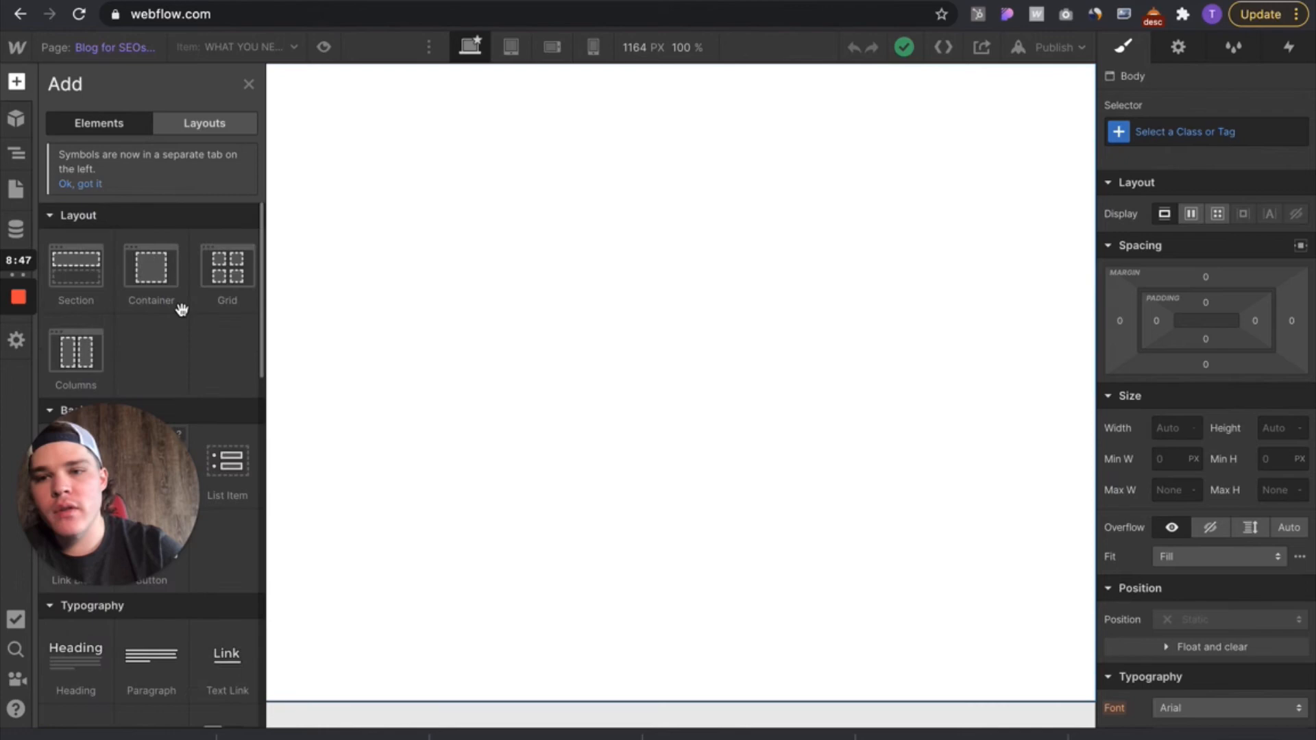
left_click(97, 276)
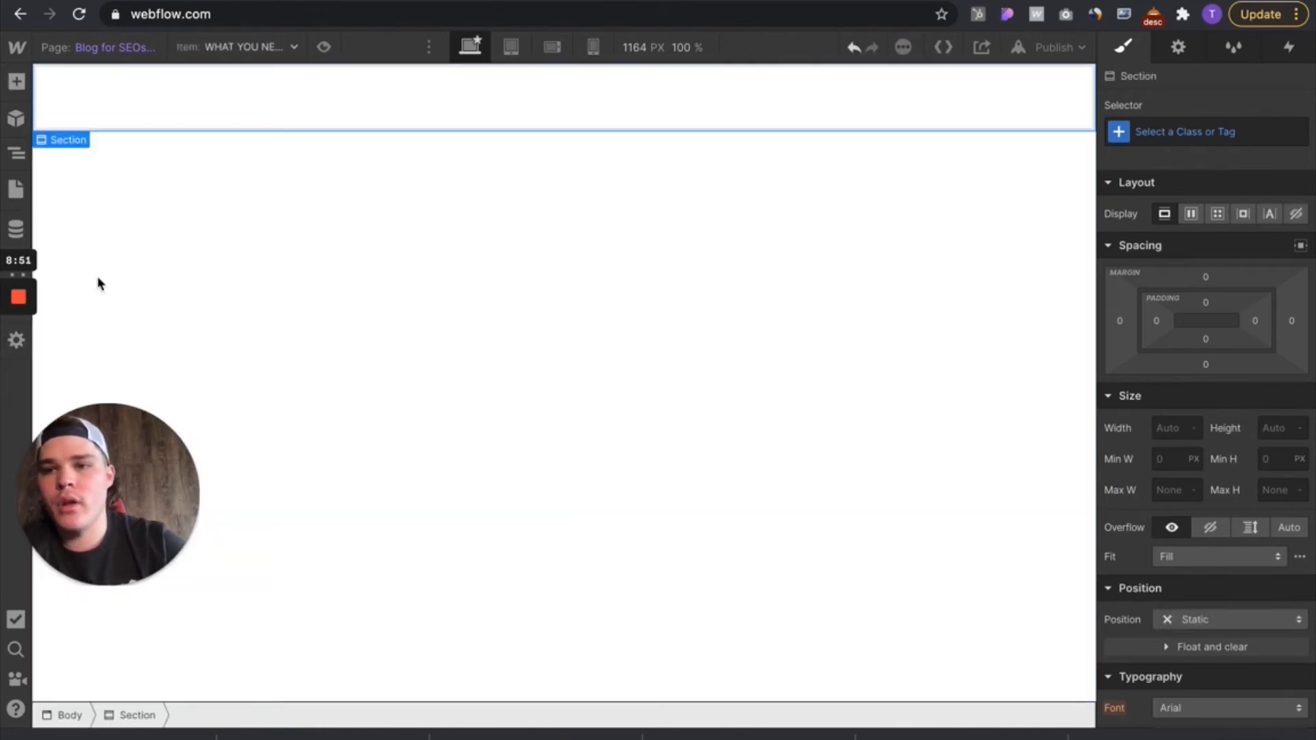
Step: Add a Div Block inside the section with 90% width, 100% height and auto side margins to centre it
left_click(17, 83)
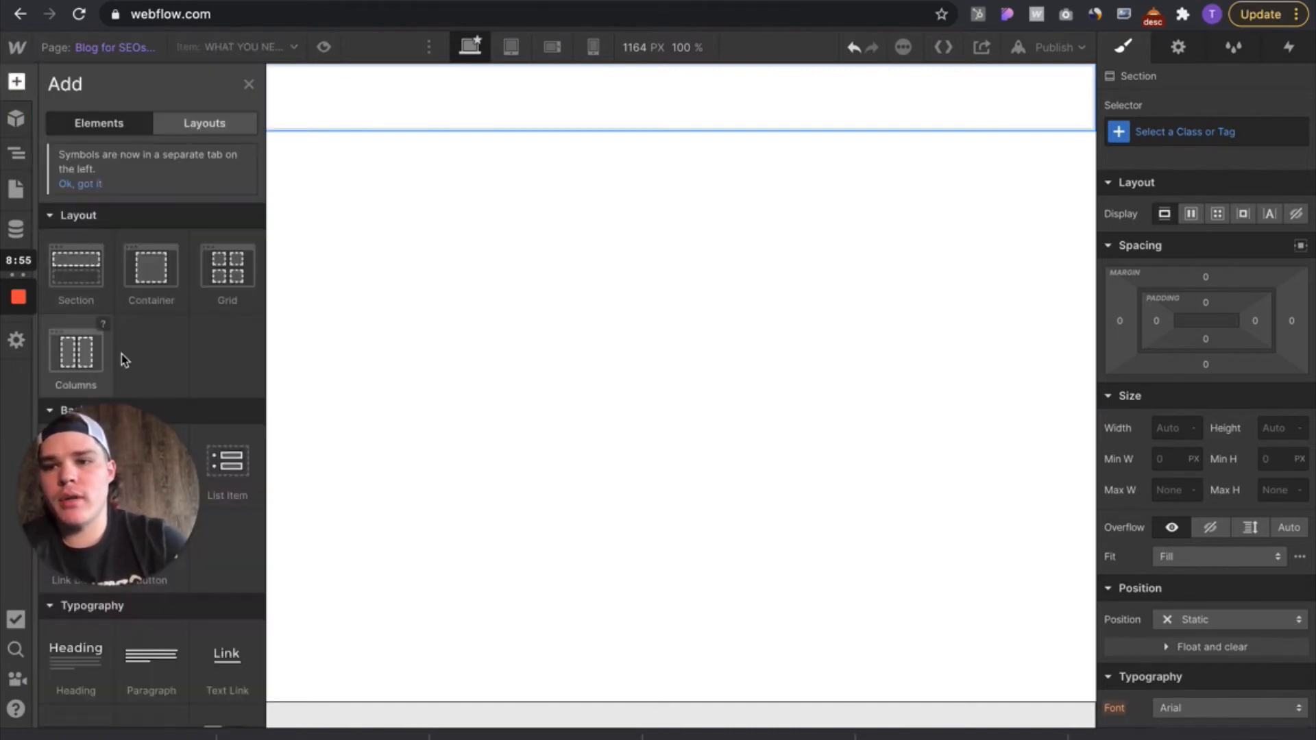
scroll(125, 360, "down", 4)
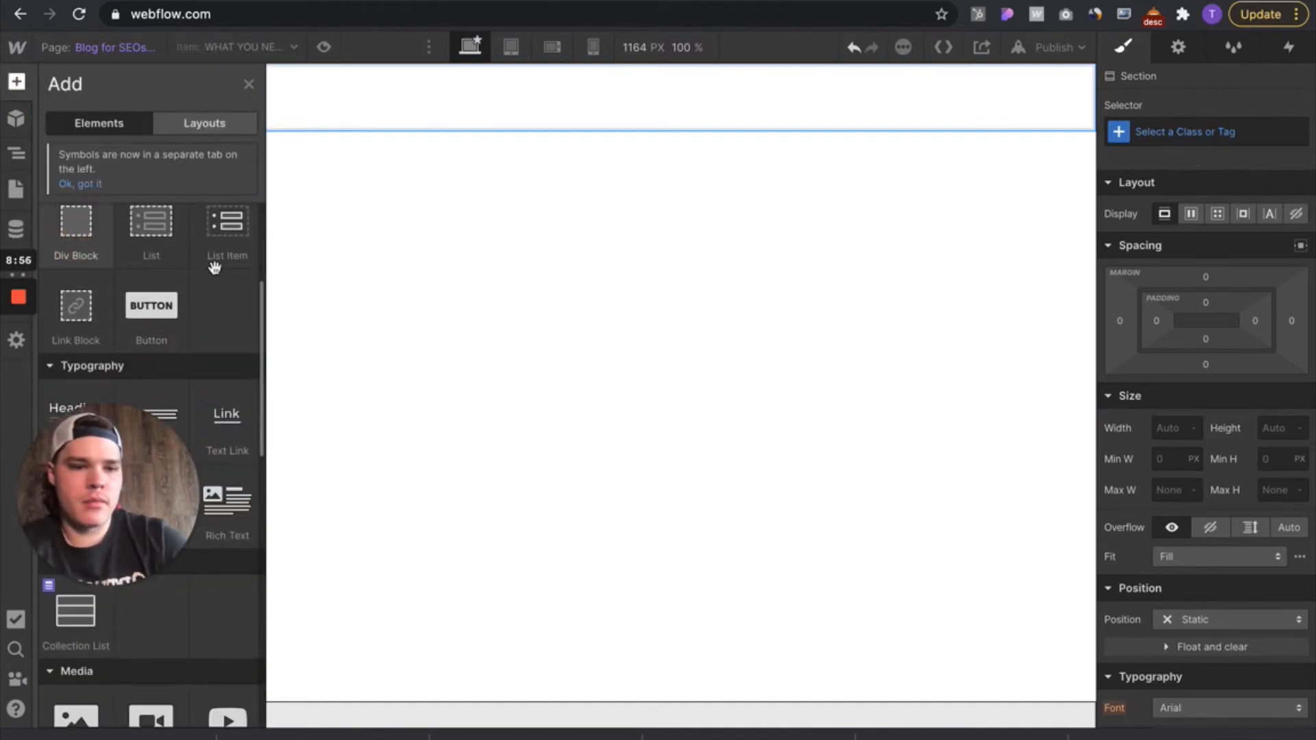
left_click(1167, 429)
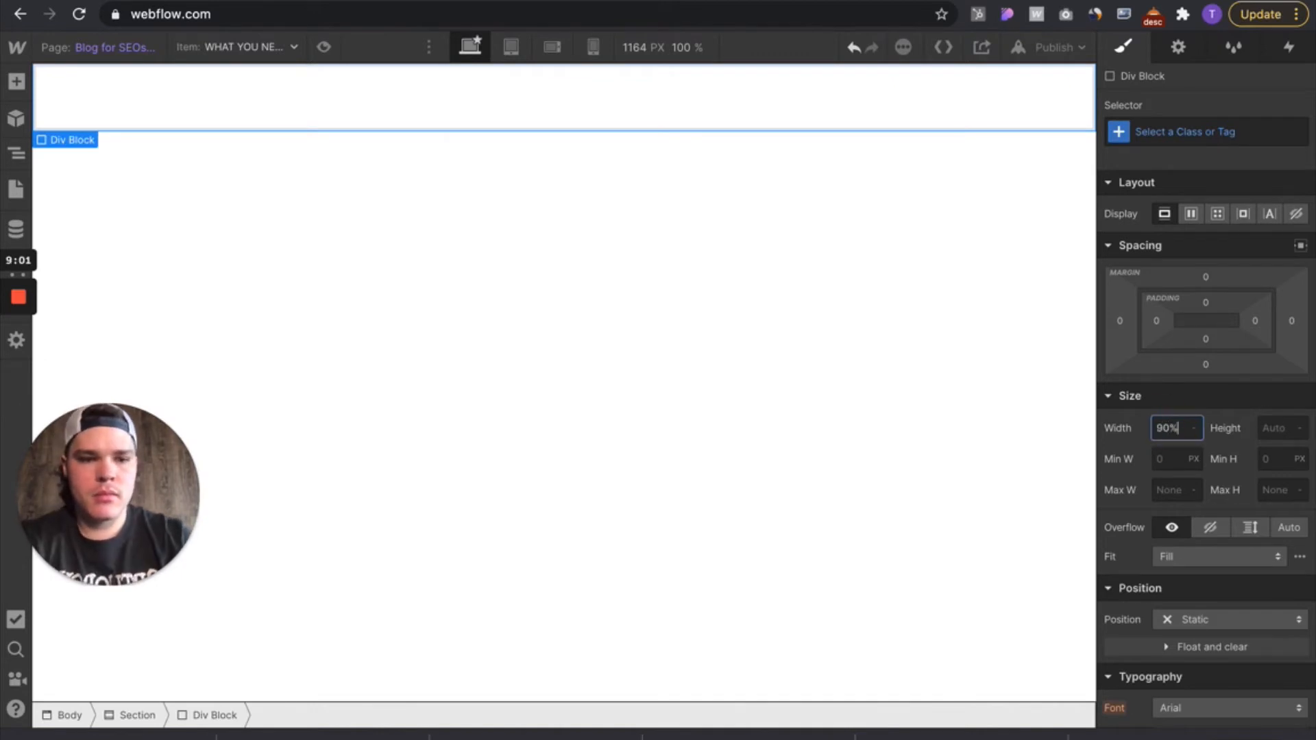
key("Return")
left_click(1277, 434)
type("100")
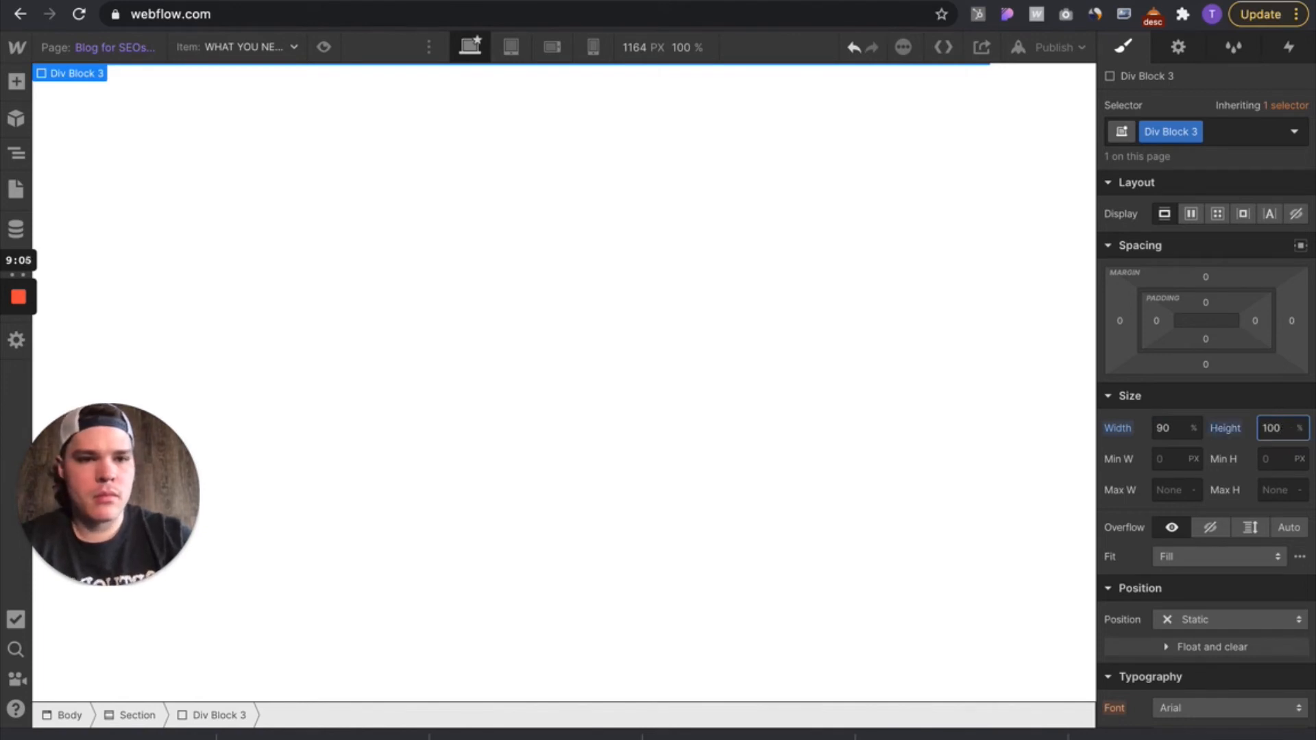
left_click(1301, 246)
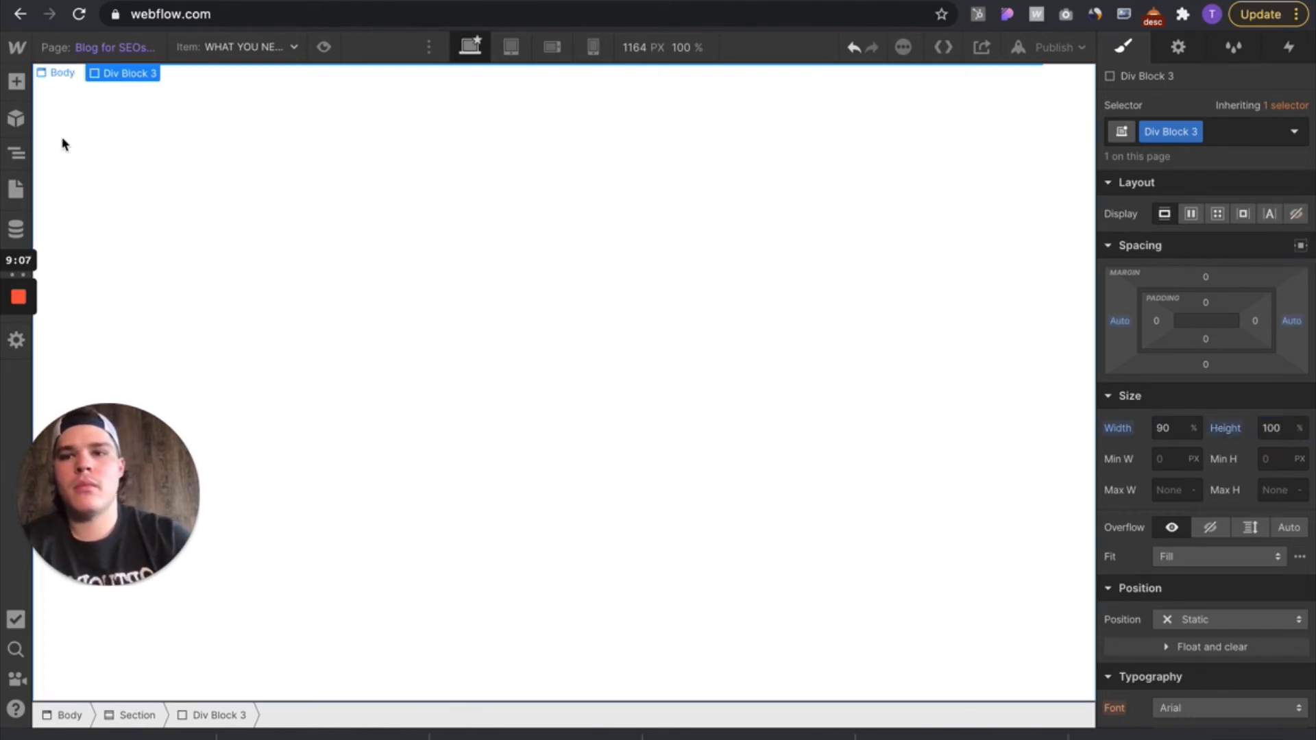
Step: Add an H1 heading inside the div block and centre-align its text
left_click(17, 83)
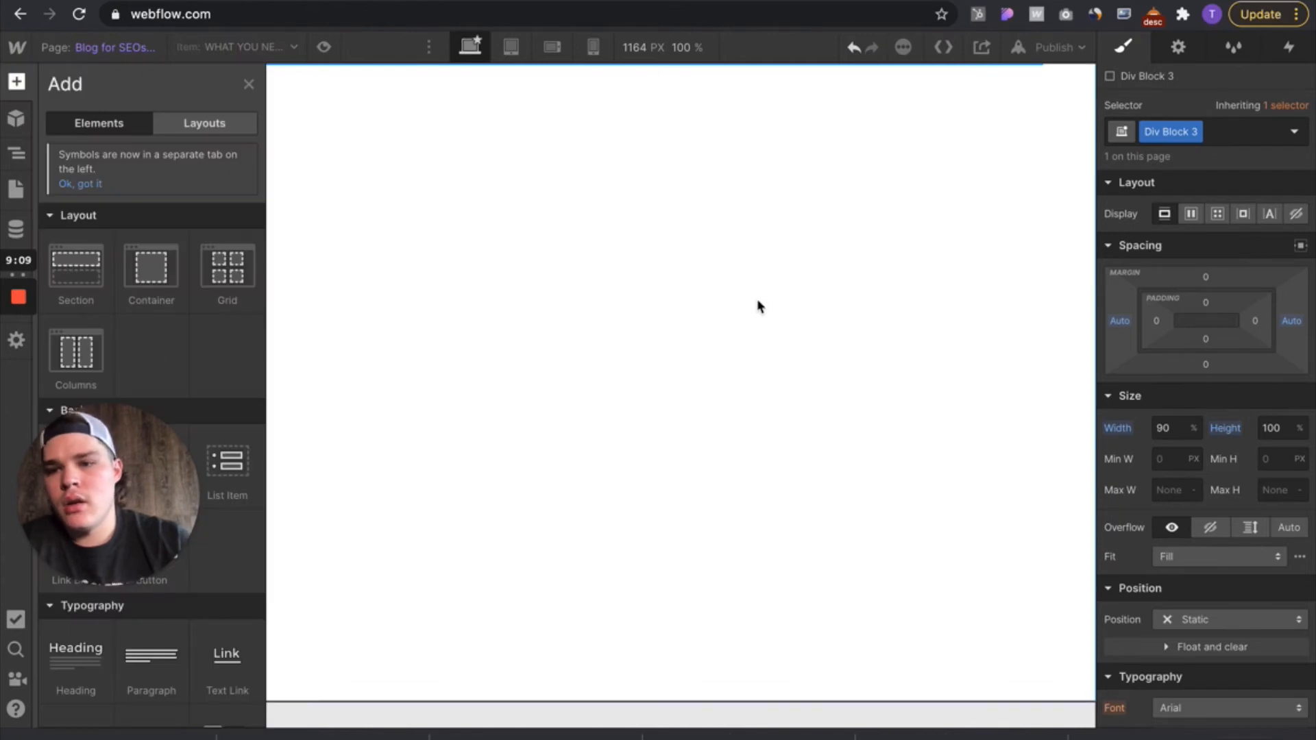
left_click(93, 671)
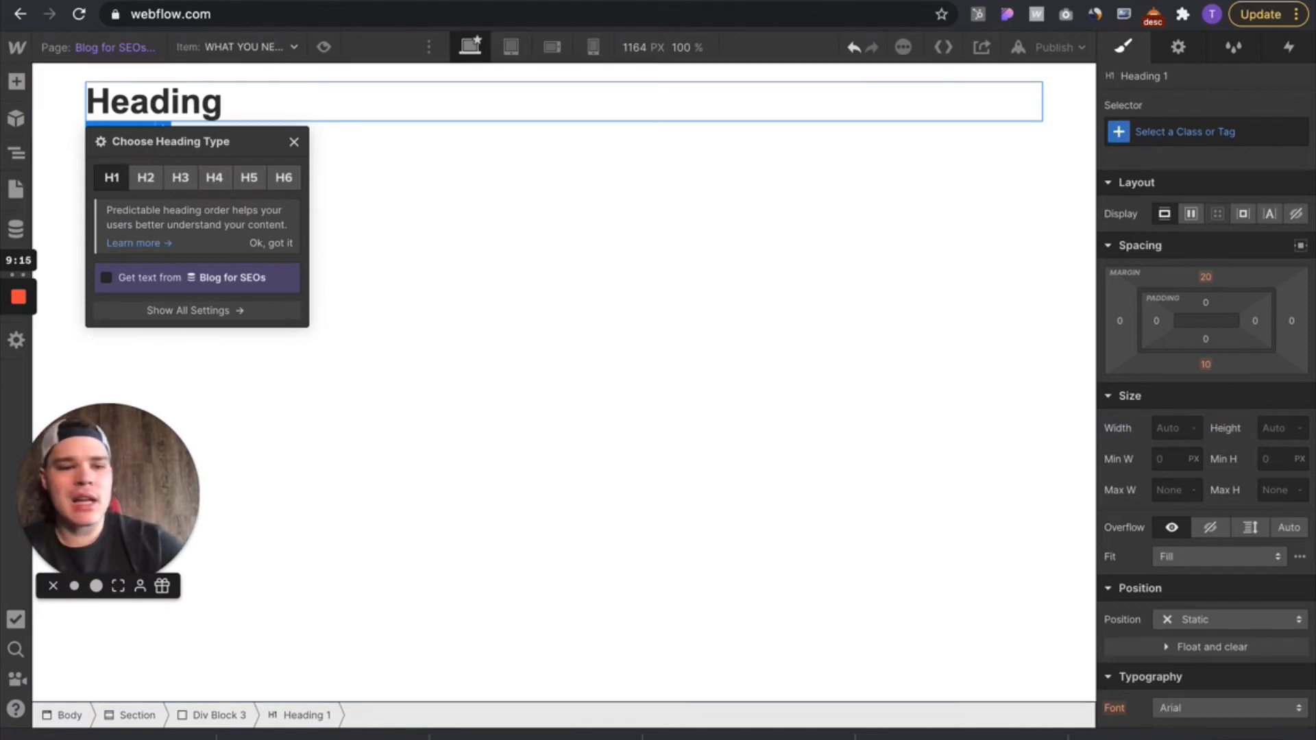
scroll(1248, 596, "down", 2)
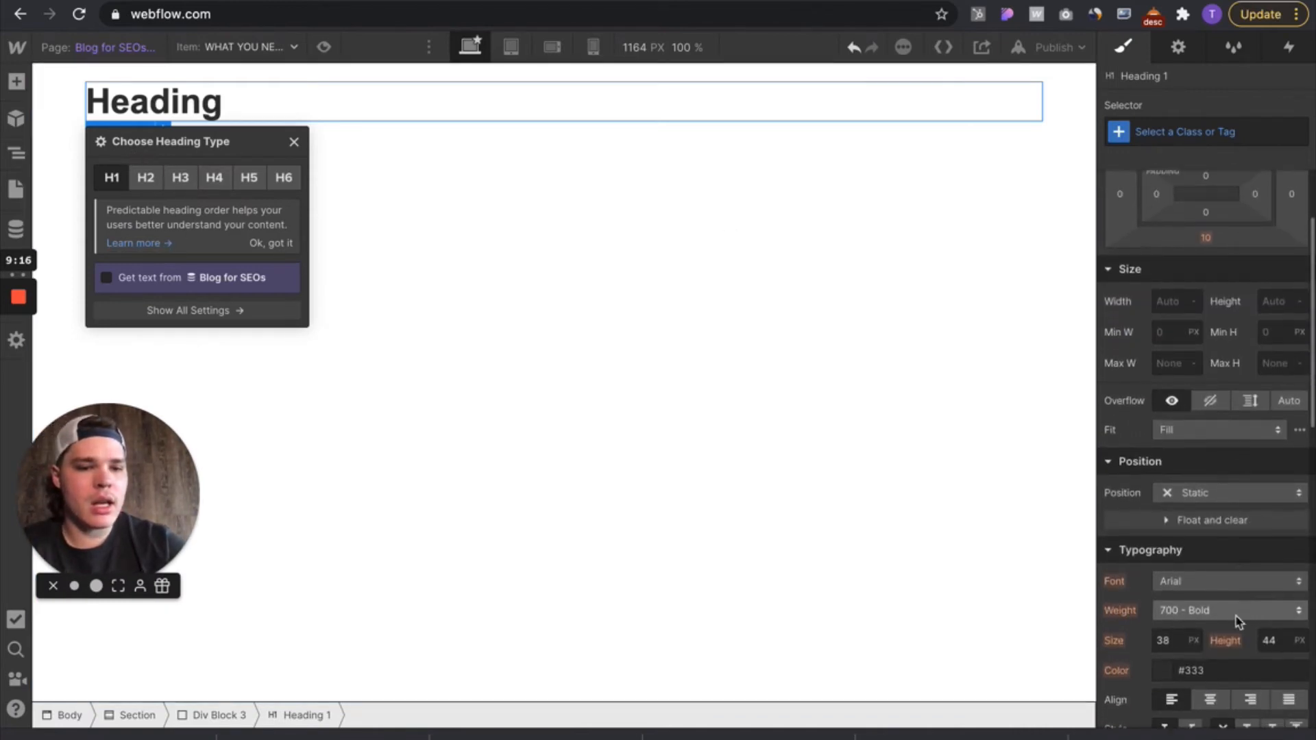
left_click(1210, 700)
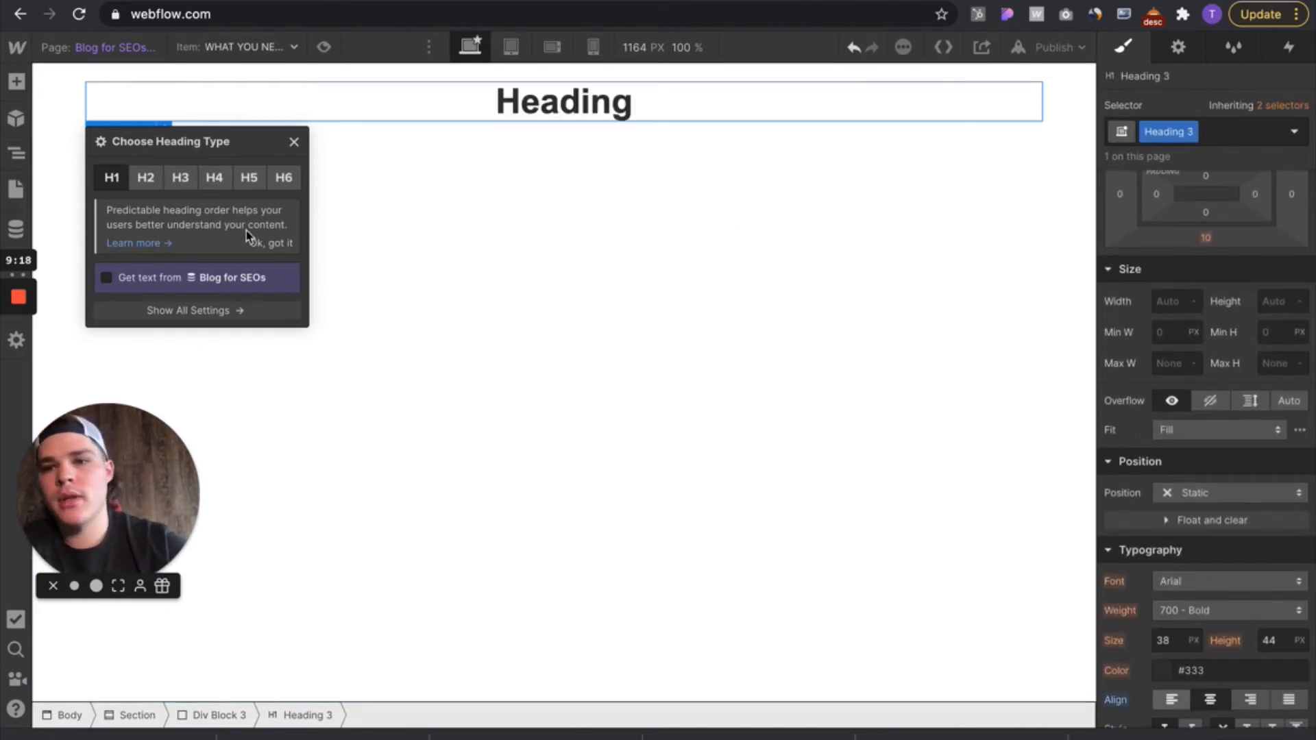
Step: Get the heading's text from the Name field of the Blog for SEOs collection
left_click(108, 280)
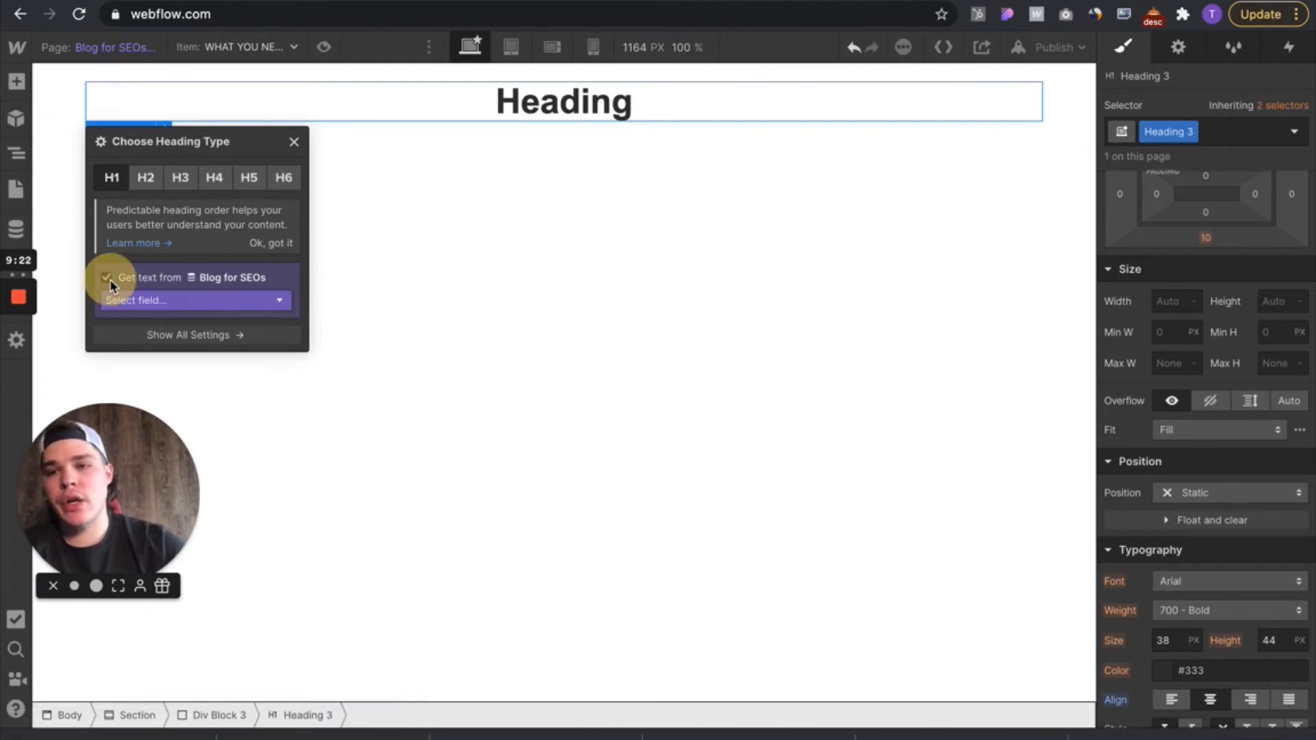
left_click(159, 304)
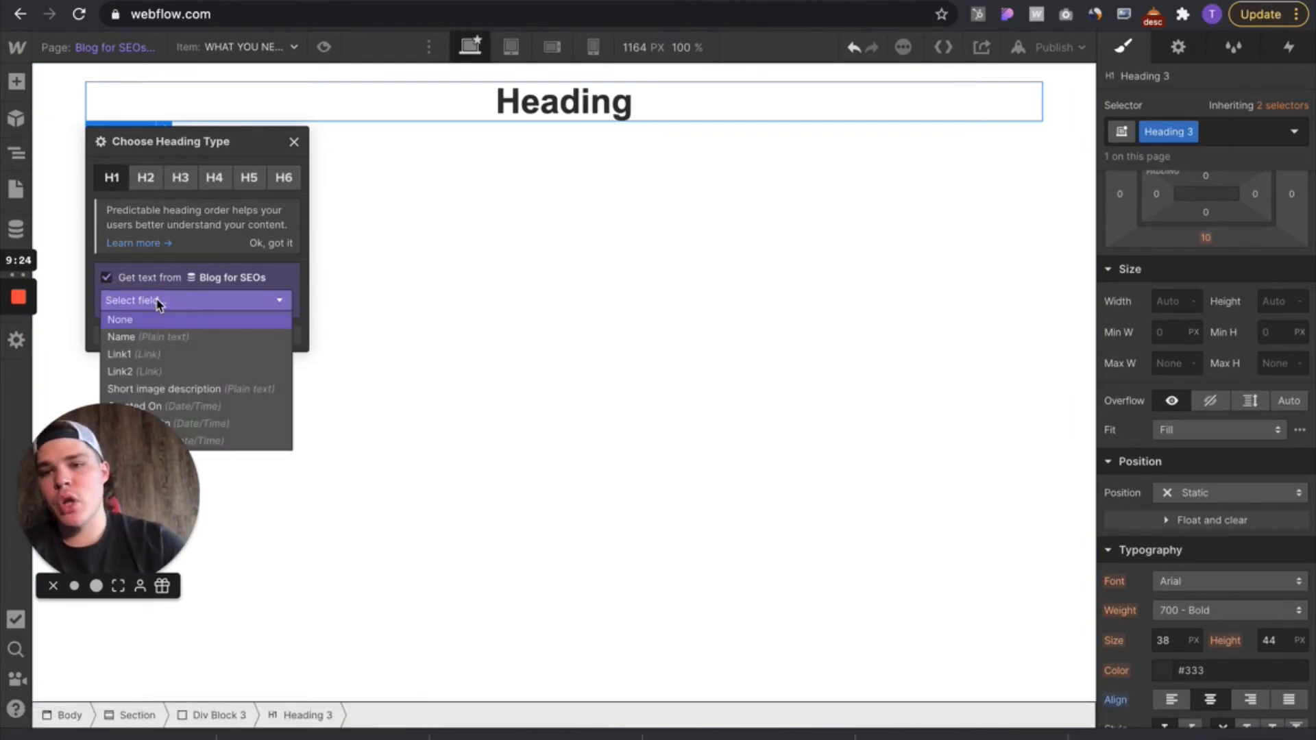
left_click(165, 337)
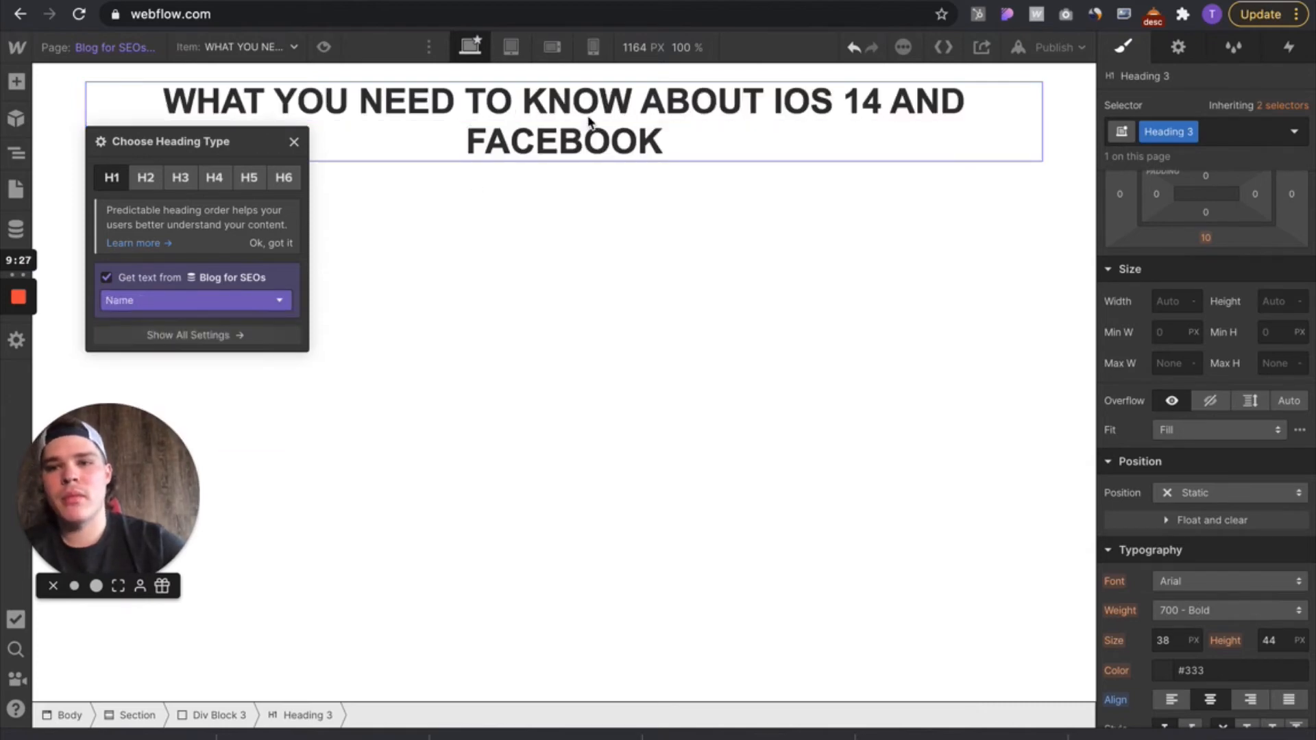
left_click(482, 288)
Step: Add a Rich Text element to the page body beneath the heading's section
left_click(182, 155)
left_click(120, 171)
mouse_move(120, 180)
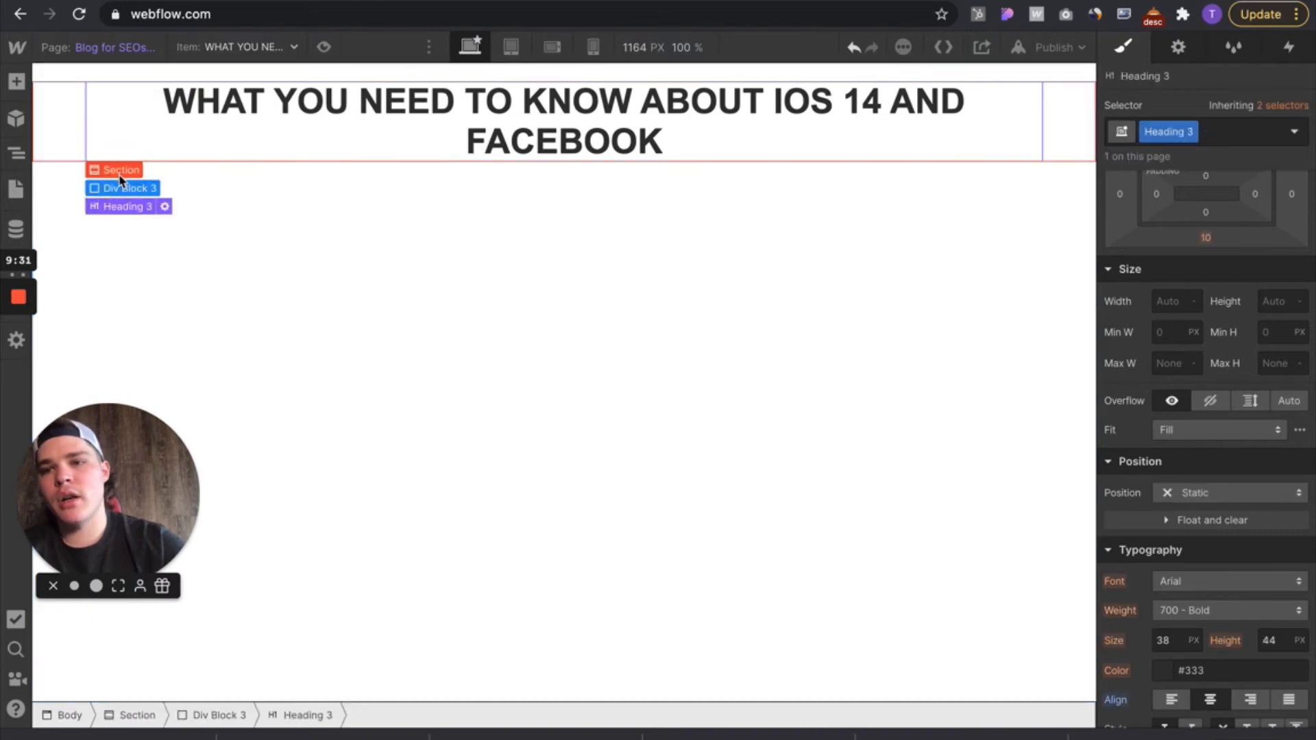
left_click(118, 188)
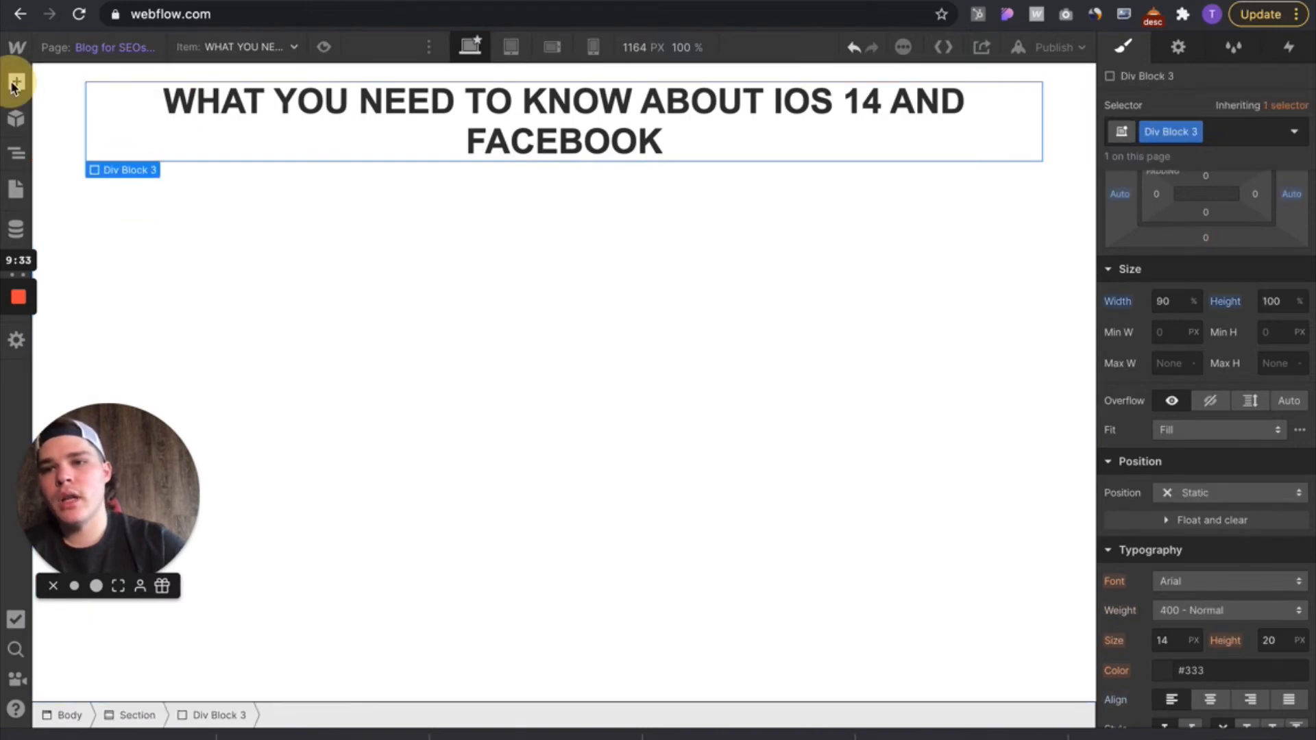
left_click(14, 84)
scroll(182, 401, "down", 5)
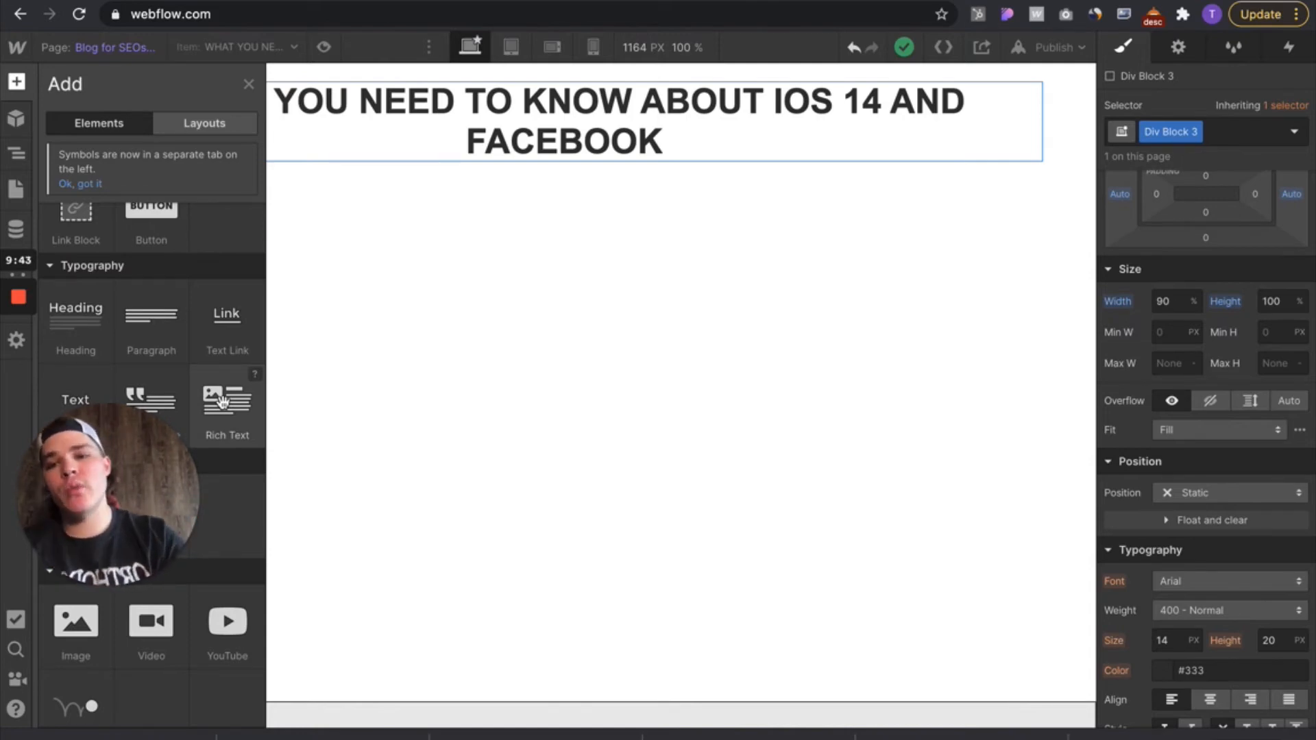
left_click_drag(222, 401, 479, 242)
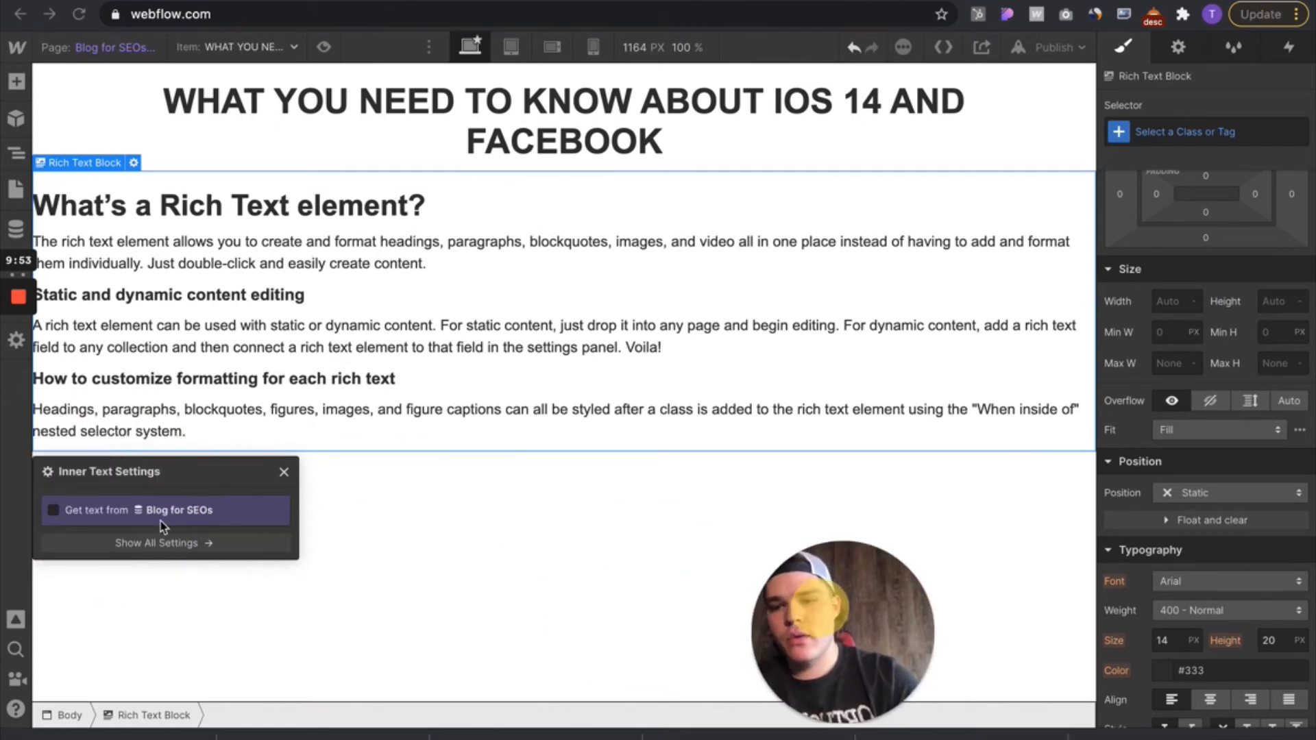
Step: Get the rich text block's content from the Body 1 field of the Blog for SEOs collection
left_click(53, 513)
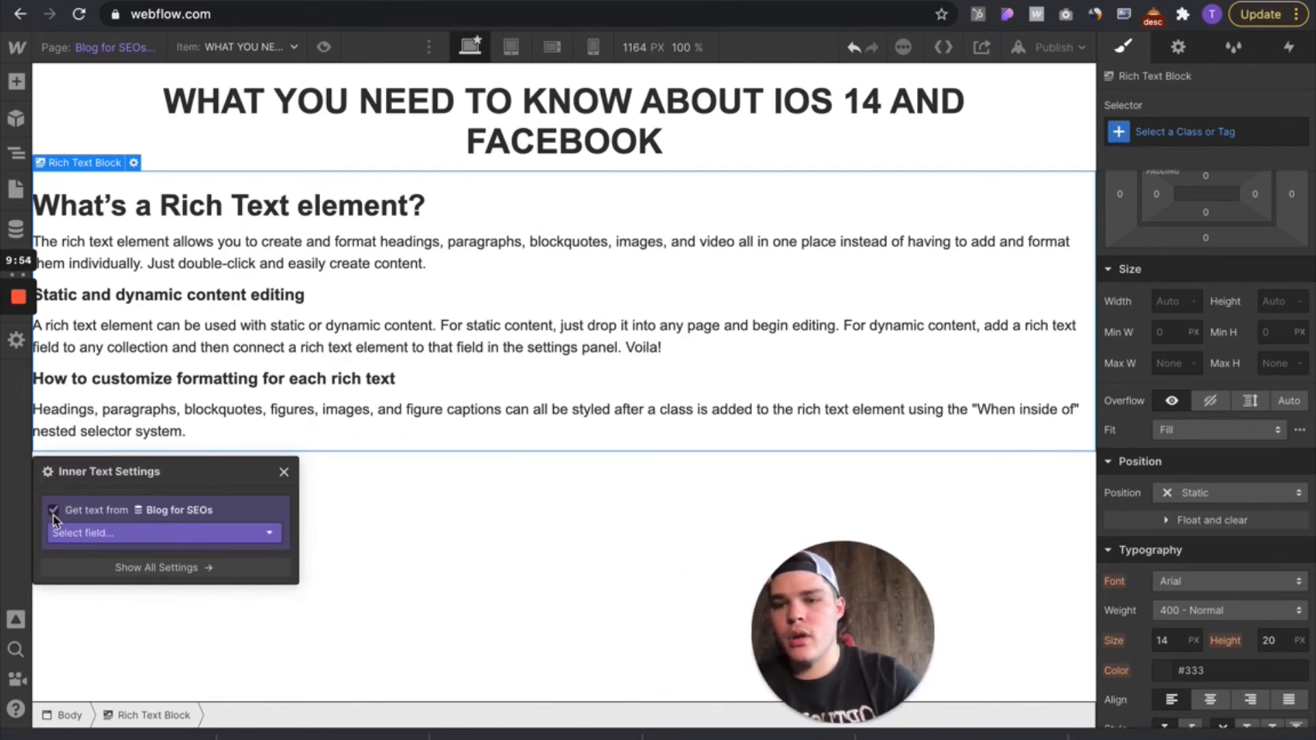
left_click(69, 533)
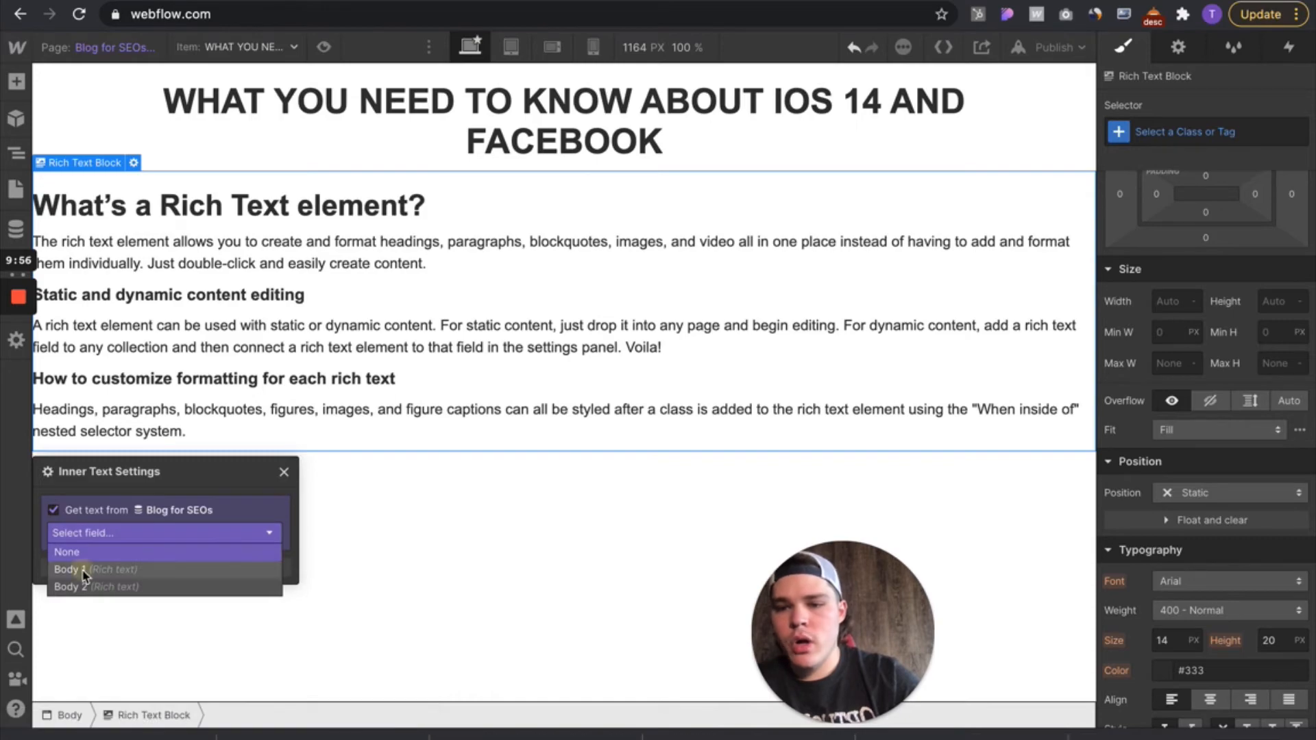
left_click(68, 569)
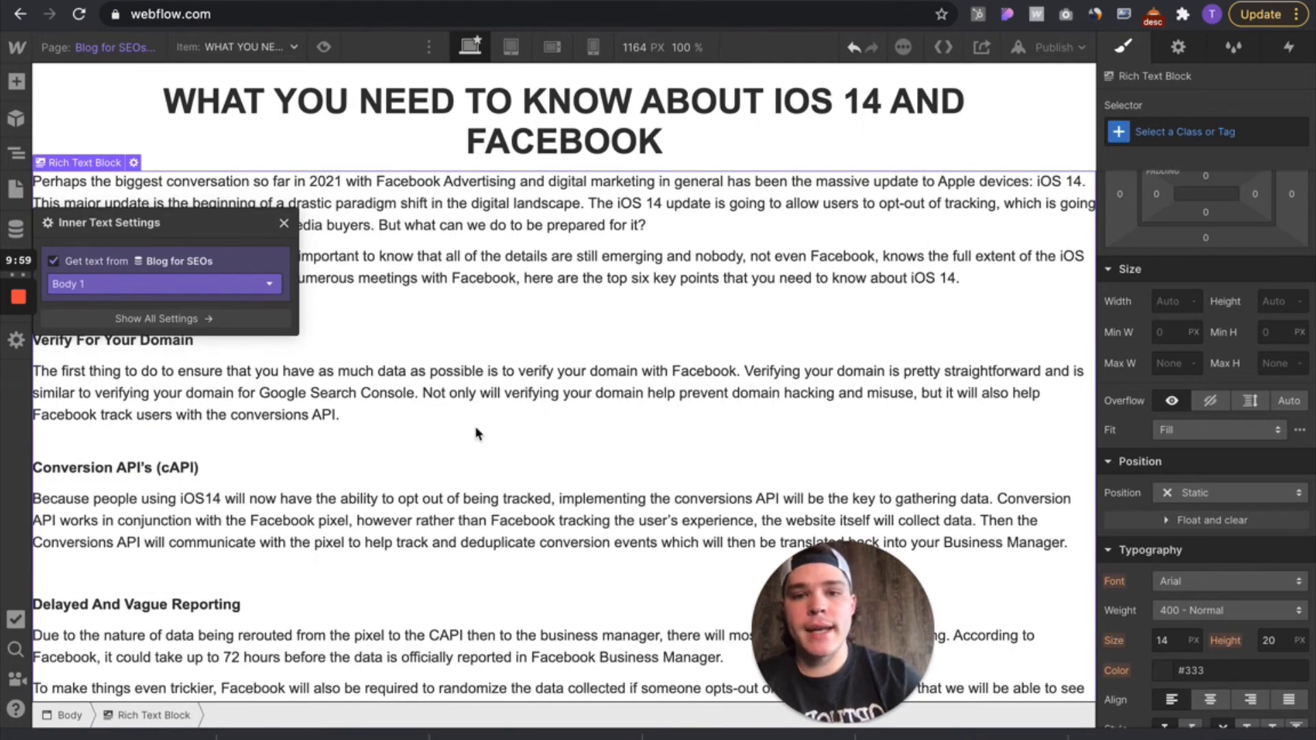
scroll(478, 433, "down", 8)
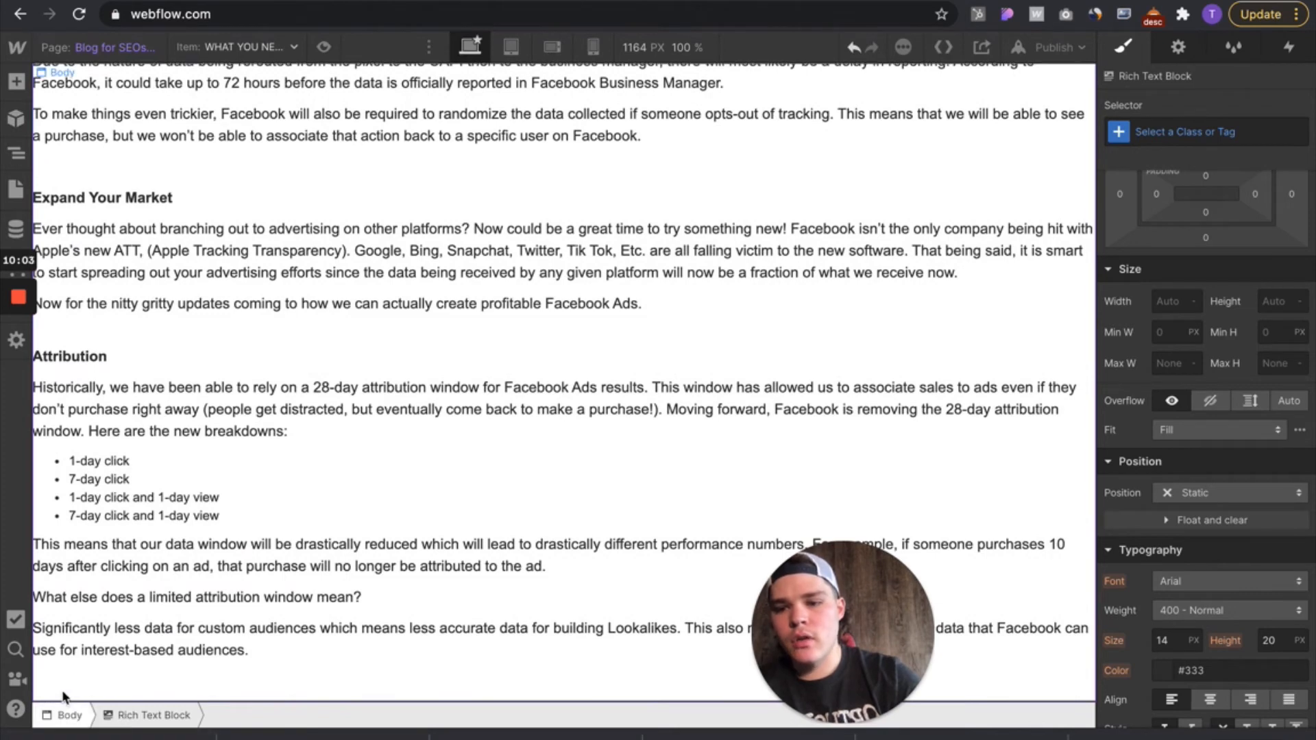
Step: Add an Image element to the page body below the rich text block
left_click(18, 83)
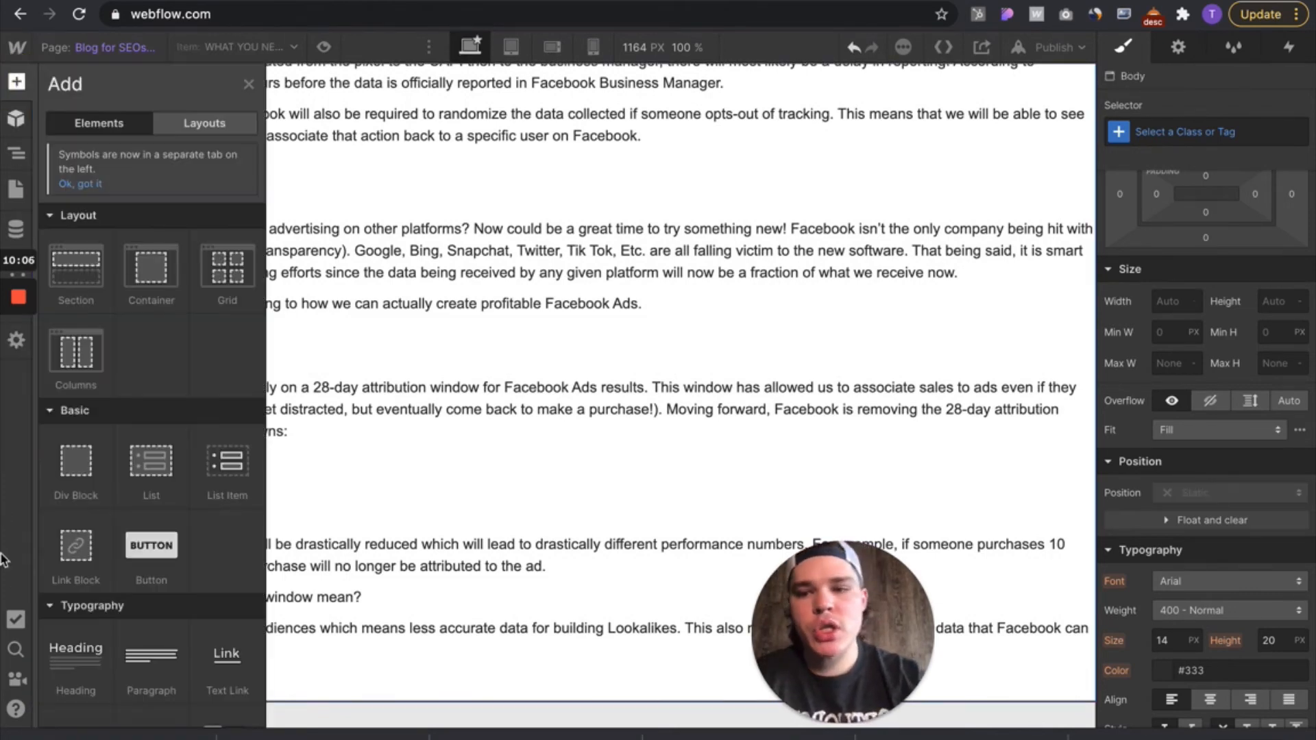
scroll(166, 590, "down", 1)
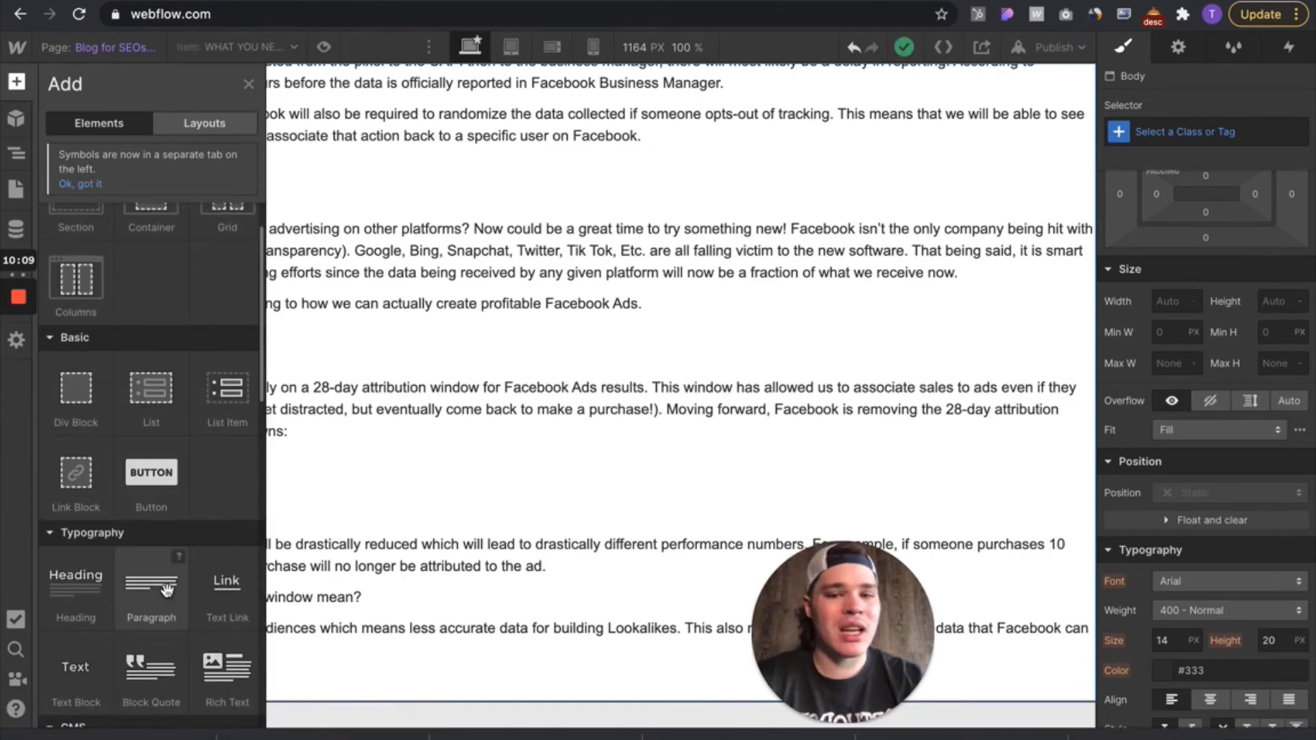
scroll(167, 589, "down", 2)
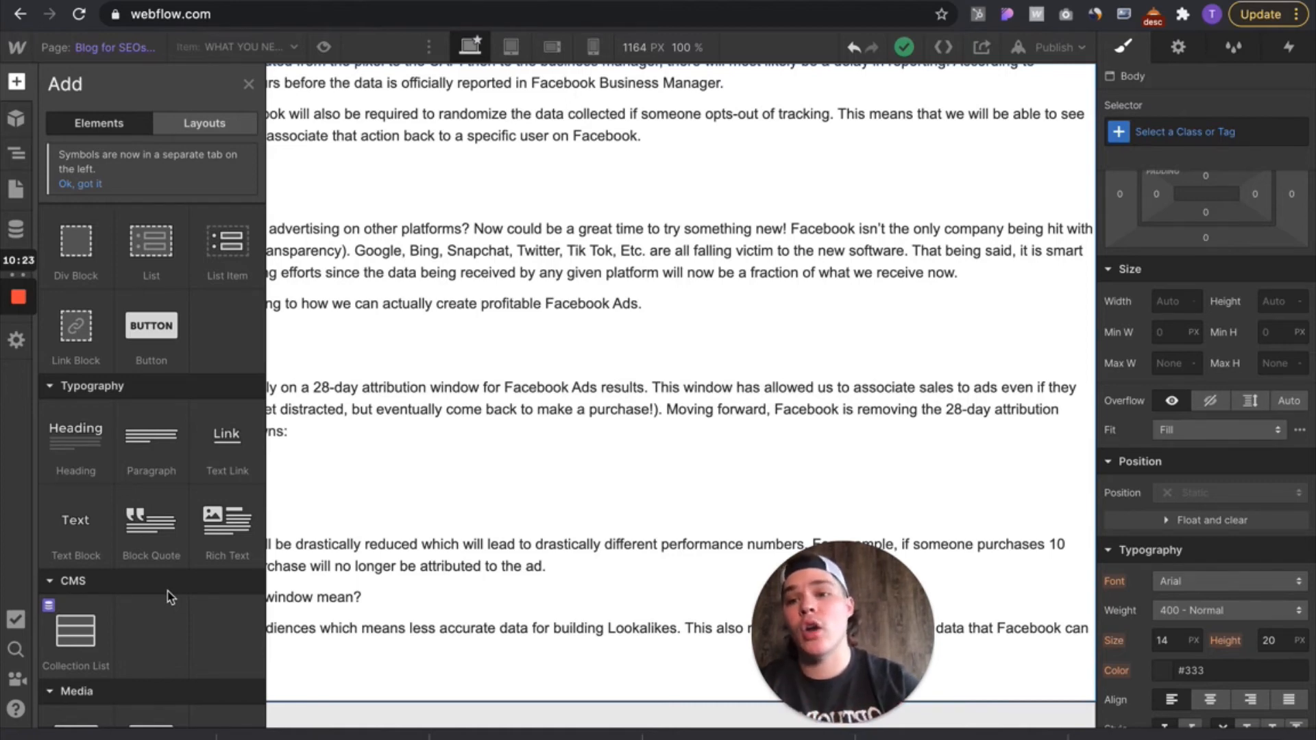
scroll(170, 598, "down", 10)
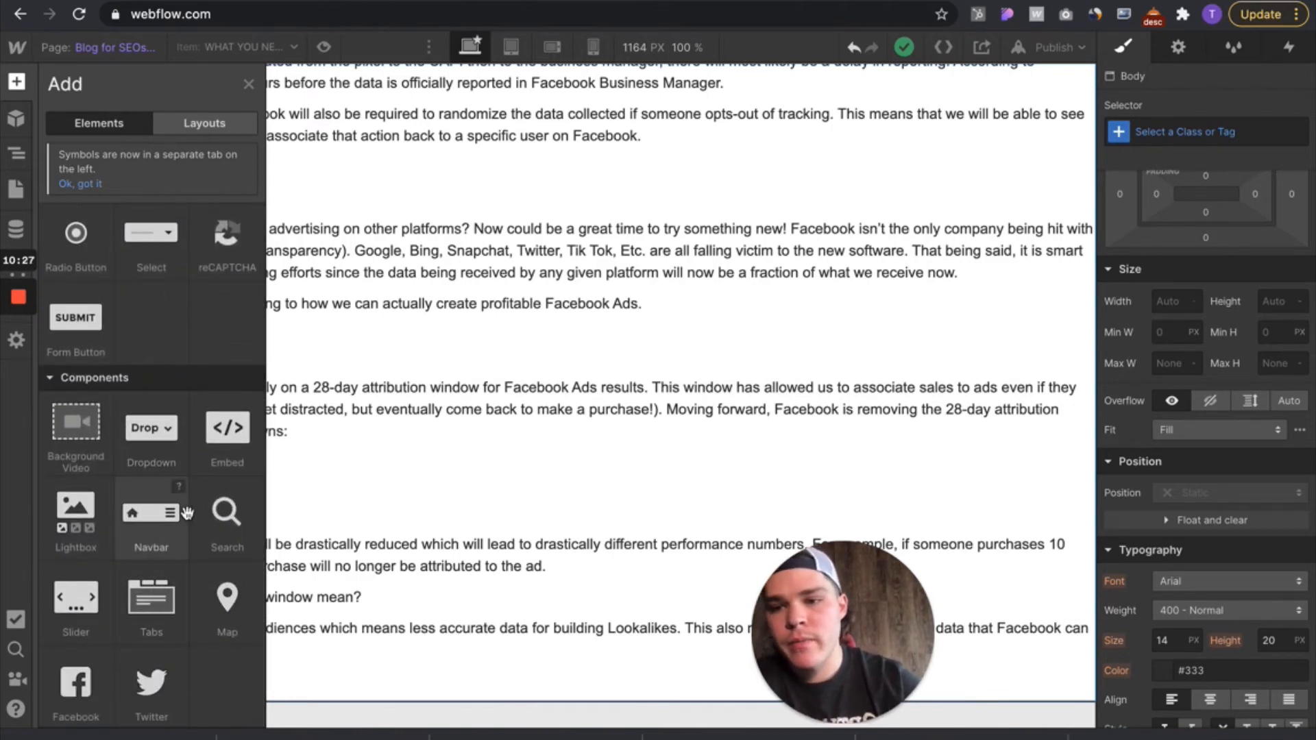
scroll(188, 513, "down", 2)
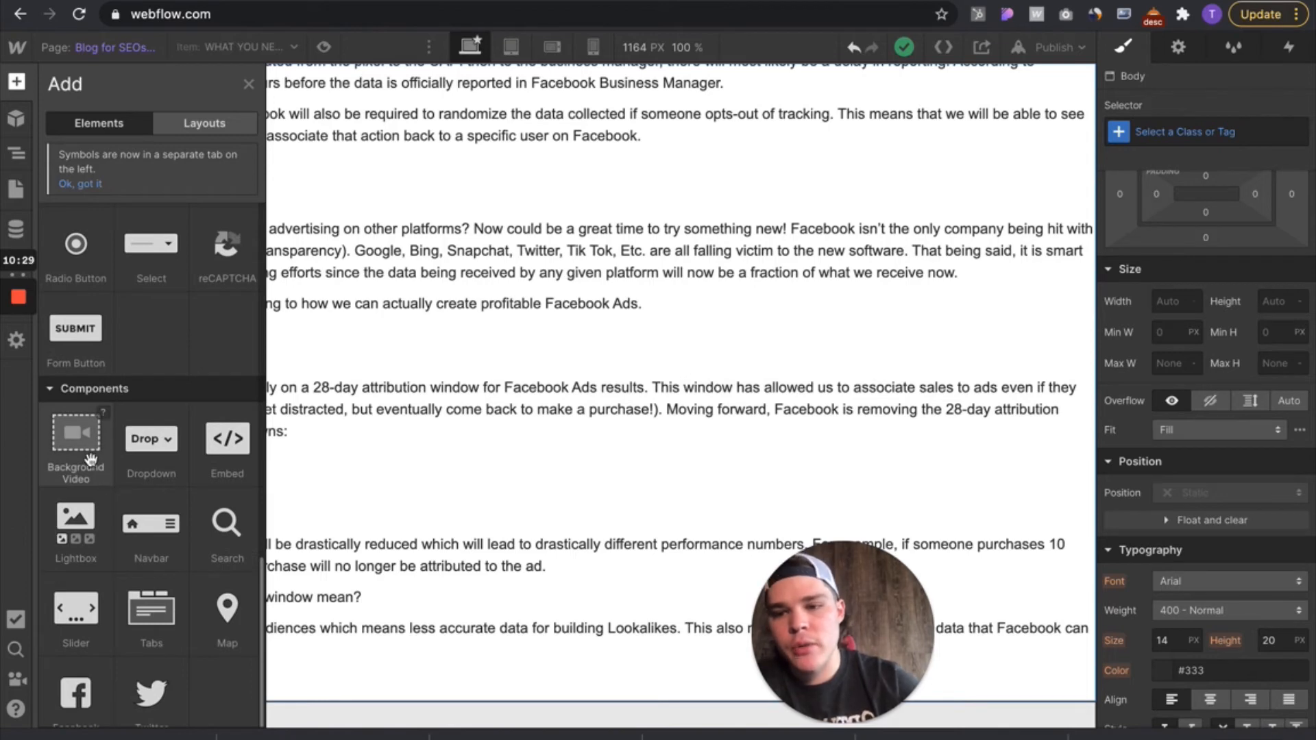
scroll(89, 543, "up", 3)
scroll(90, 458, "up", 11)
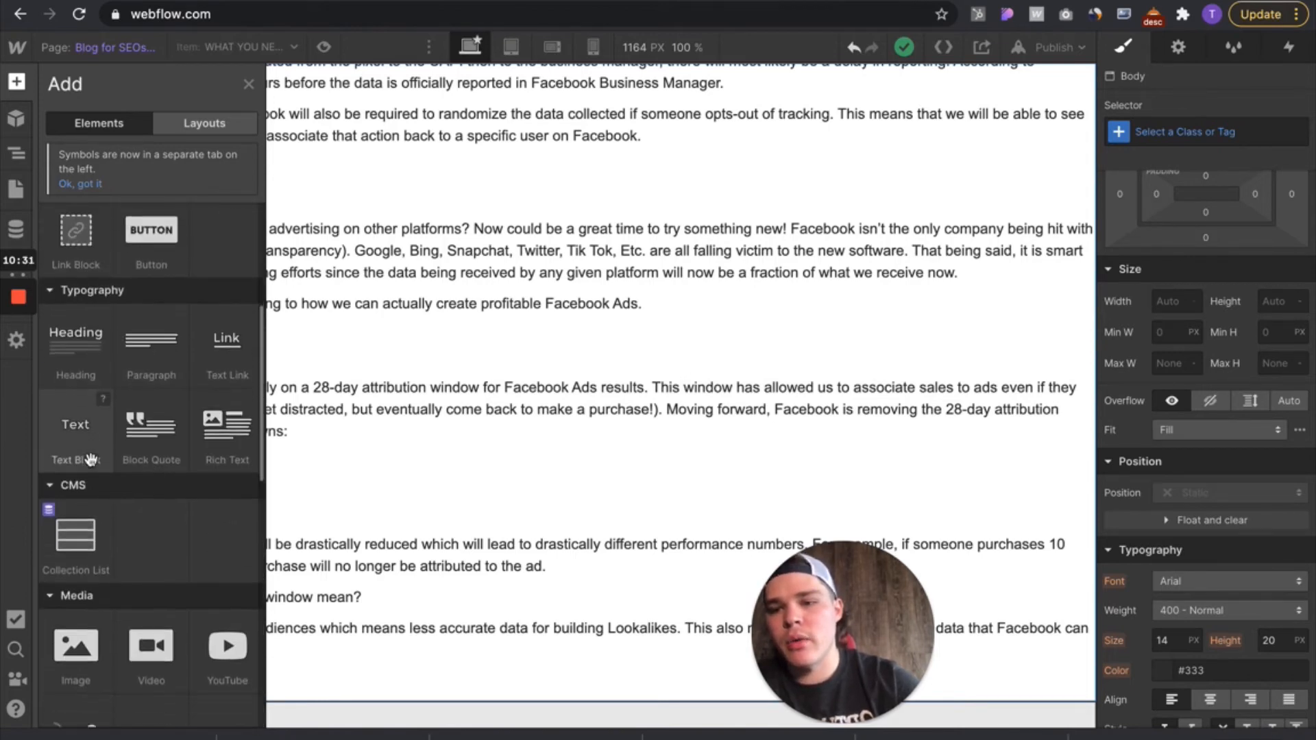
left_click_drag(68, 582, 424, 634)
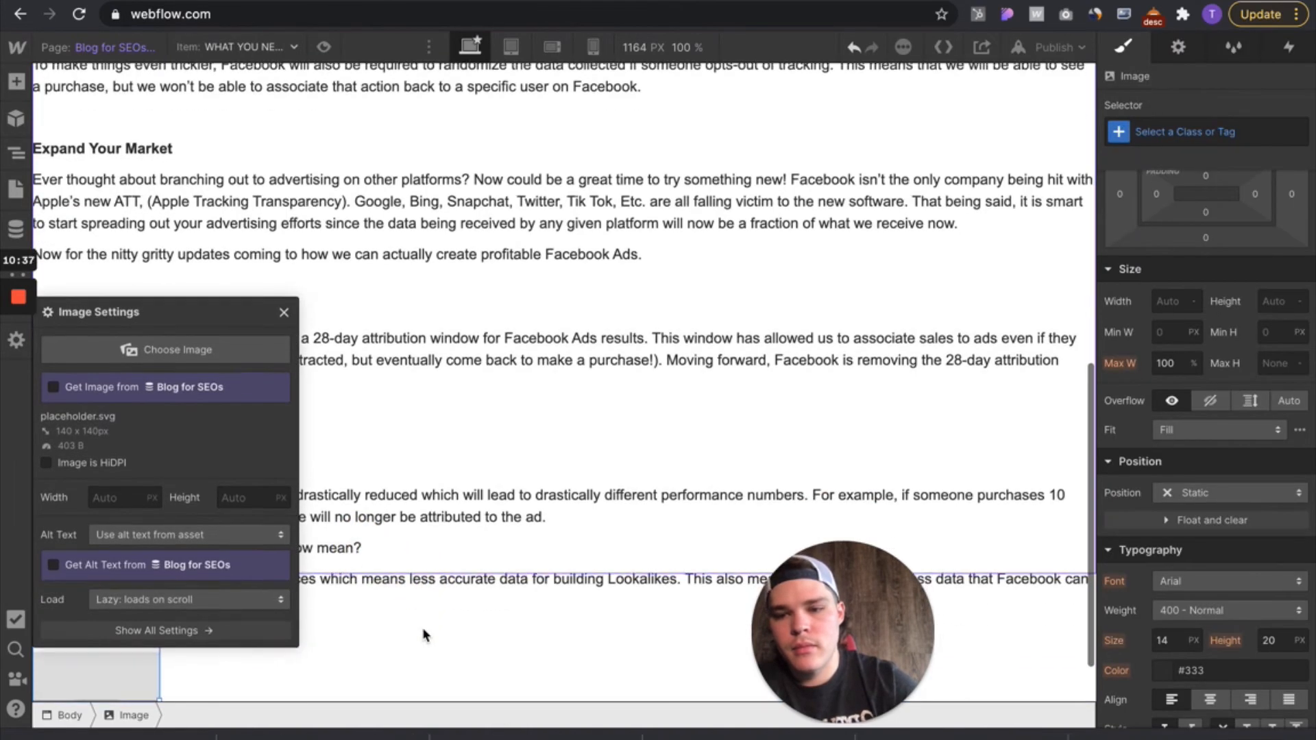
Step: Get the placeholder image from the Main image field of the Blog for SEOs collection
scroll(49, 479, "up", 1)
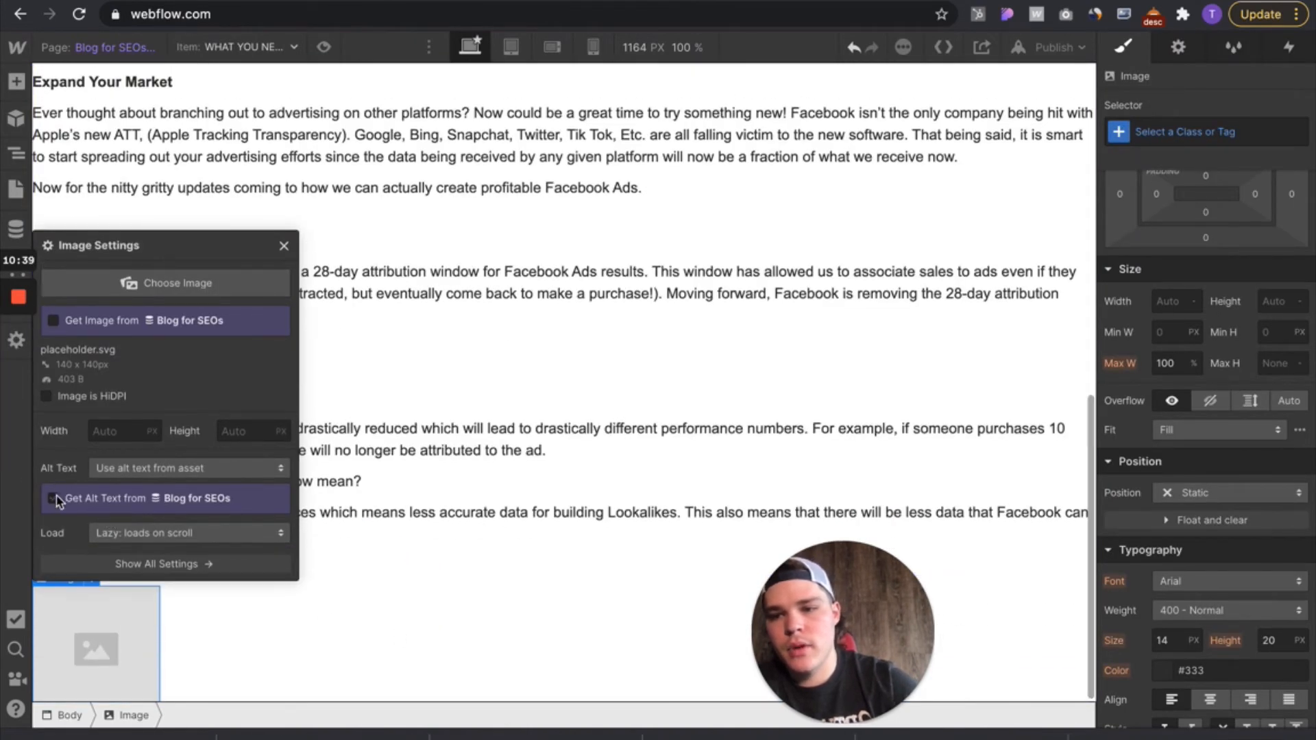
left_click(55, 320)
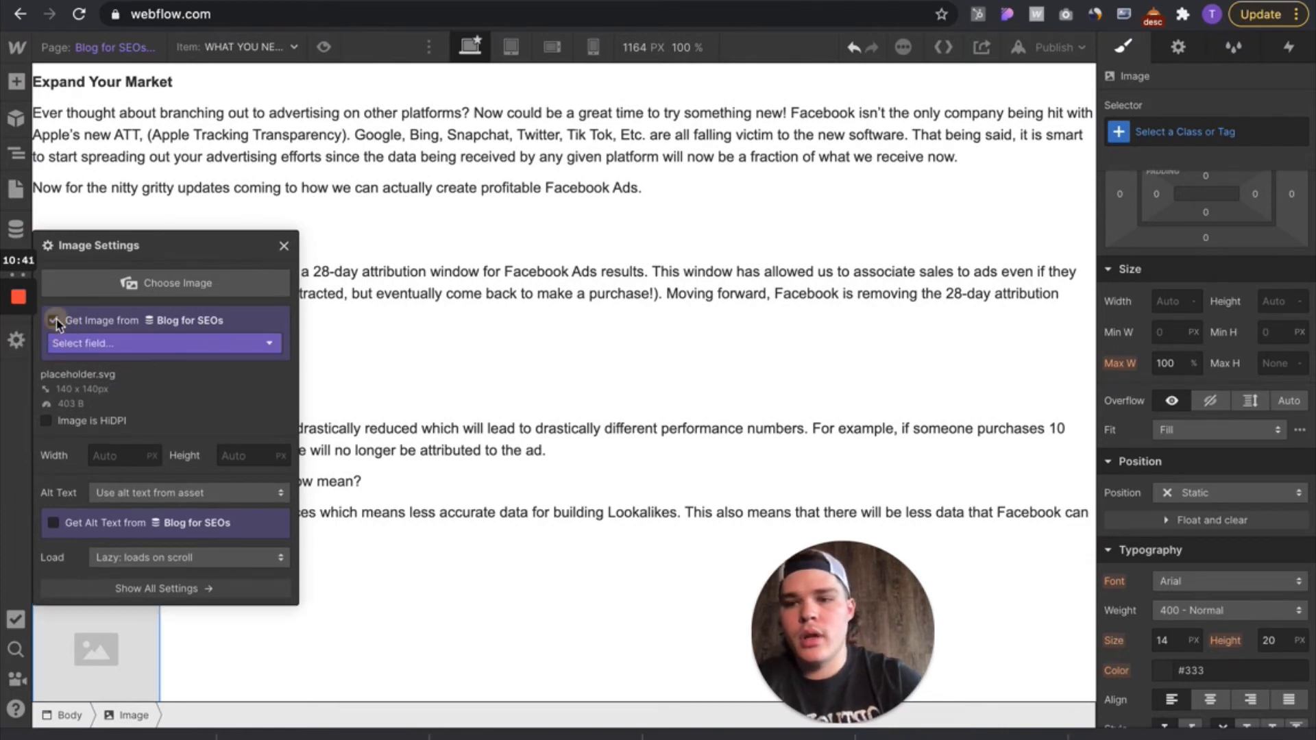
left_click(81, 343)
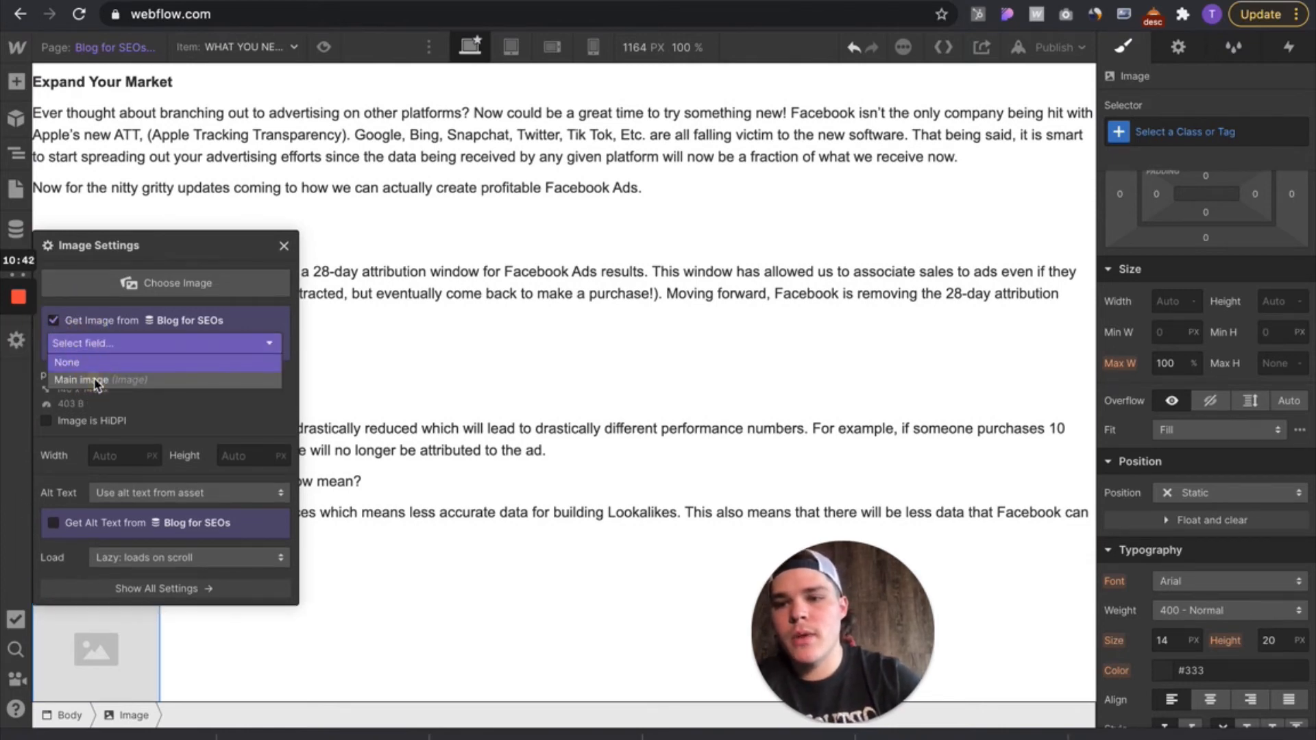
left_click(95, 380)
Step: Close the image settings and review the template page's heading, body text and main image
scroll(654, 342, "down", 2)
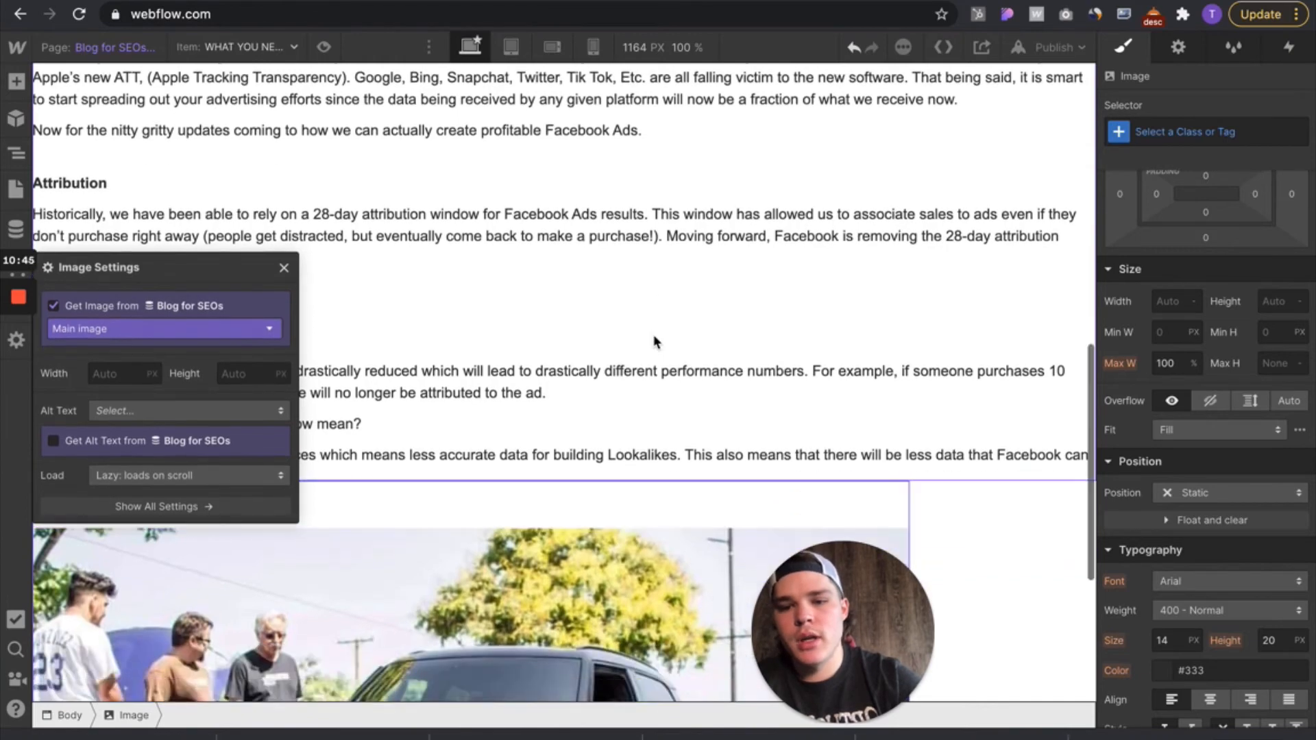
scroll(655, 341, "down", 5)
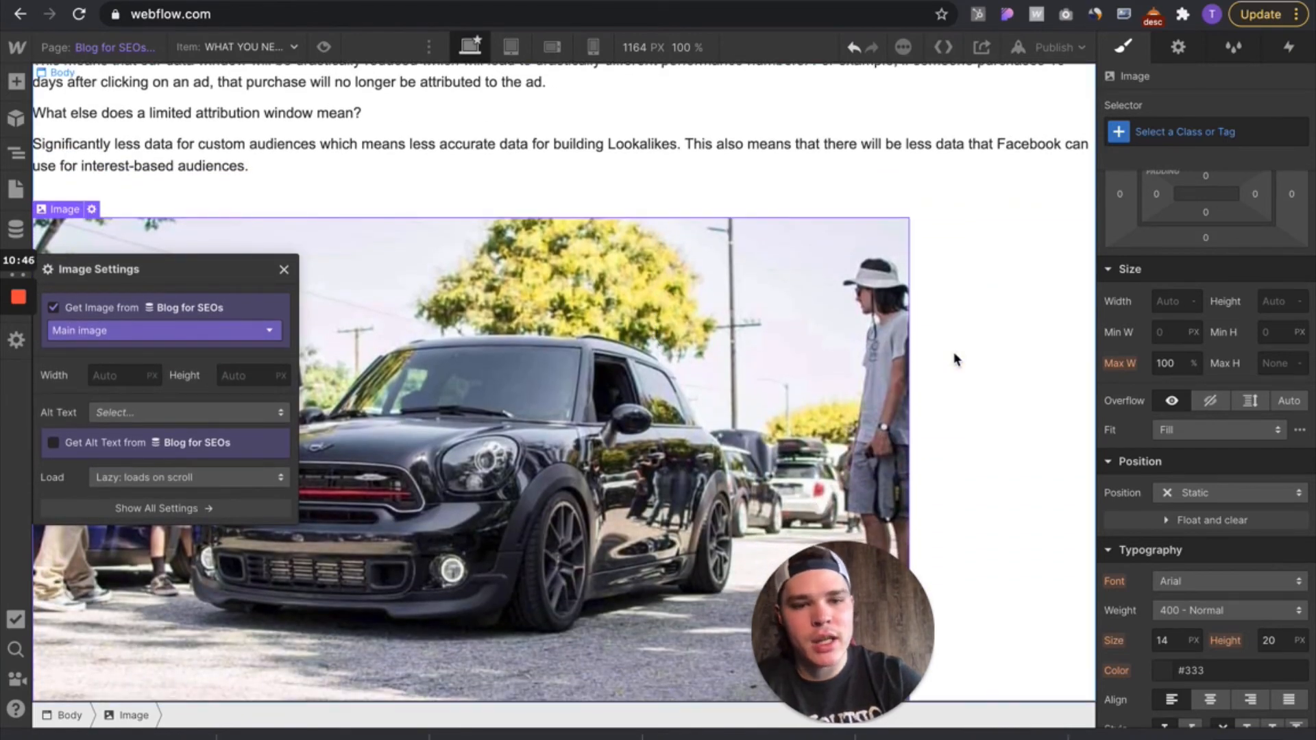
left_click(955, 359)
scroll(955, 358, "up", 15)
scroll(955, 358, "up", 2)
scroll(931, 352, "down", 1)
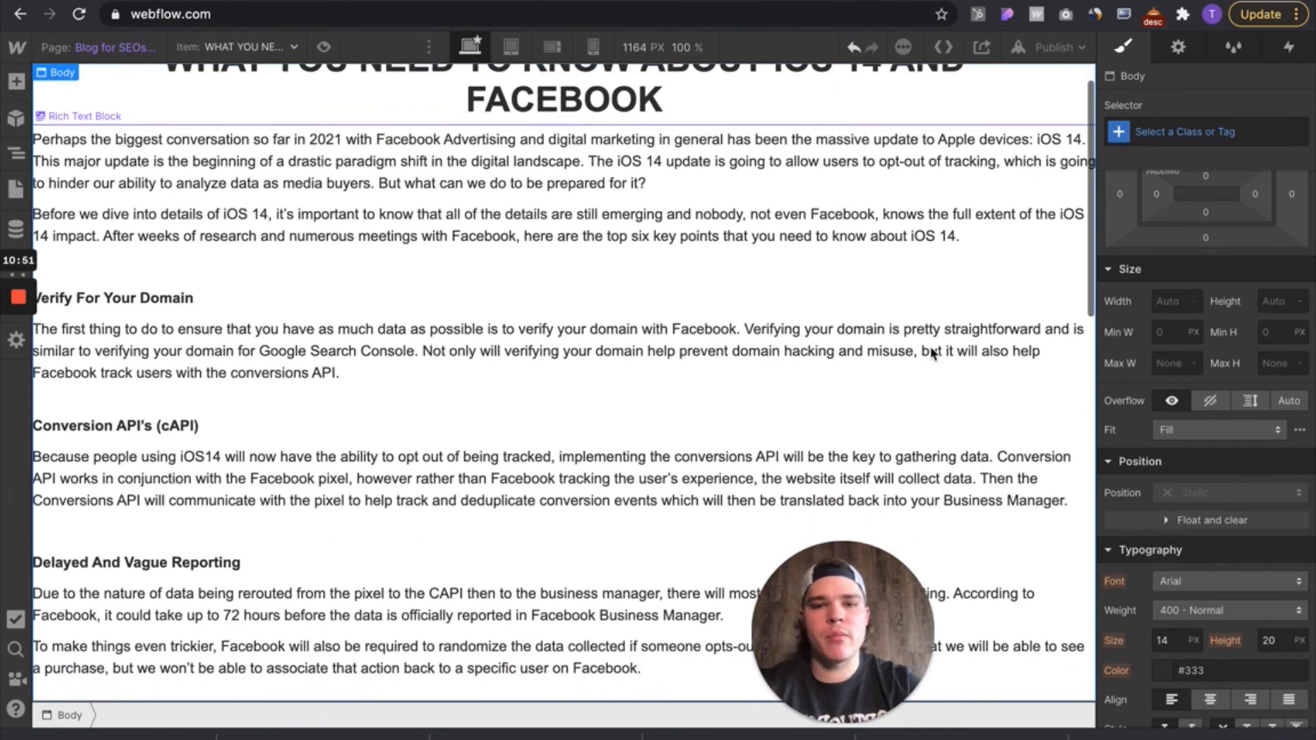
scroll(931, 351, "down", 15)
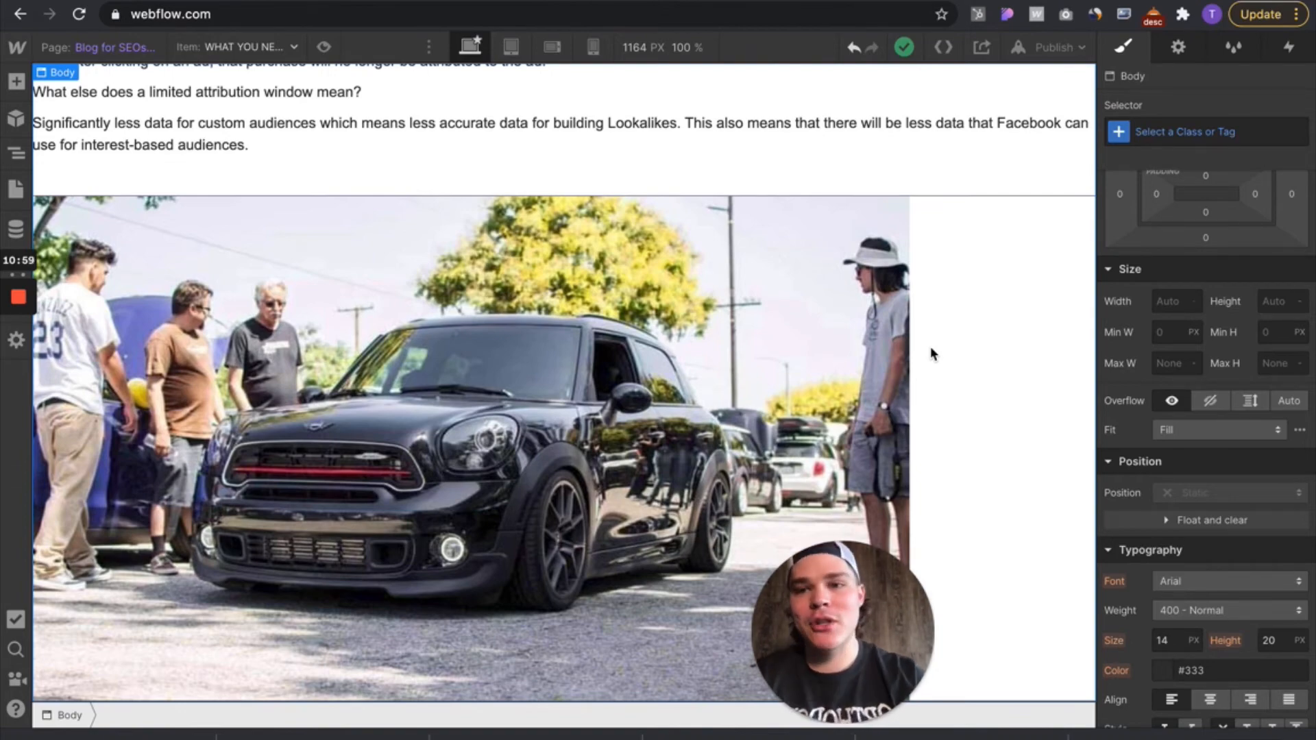
scroll(931, 348, "up", 15)
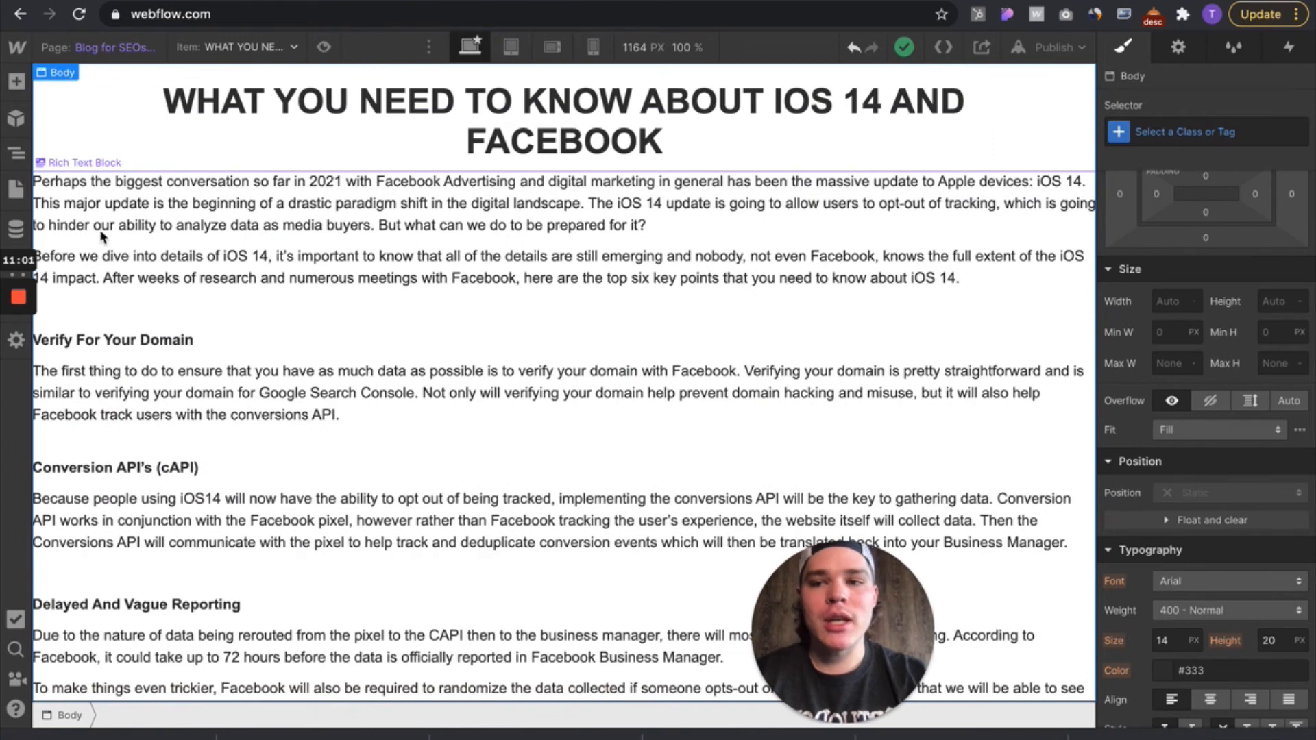
Step: Start a new Blog for SEO item in the CMS and name it with a first name followed by "is awesome"
left_click(17, 229)
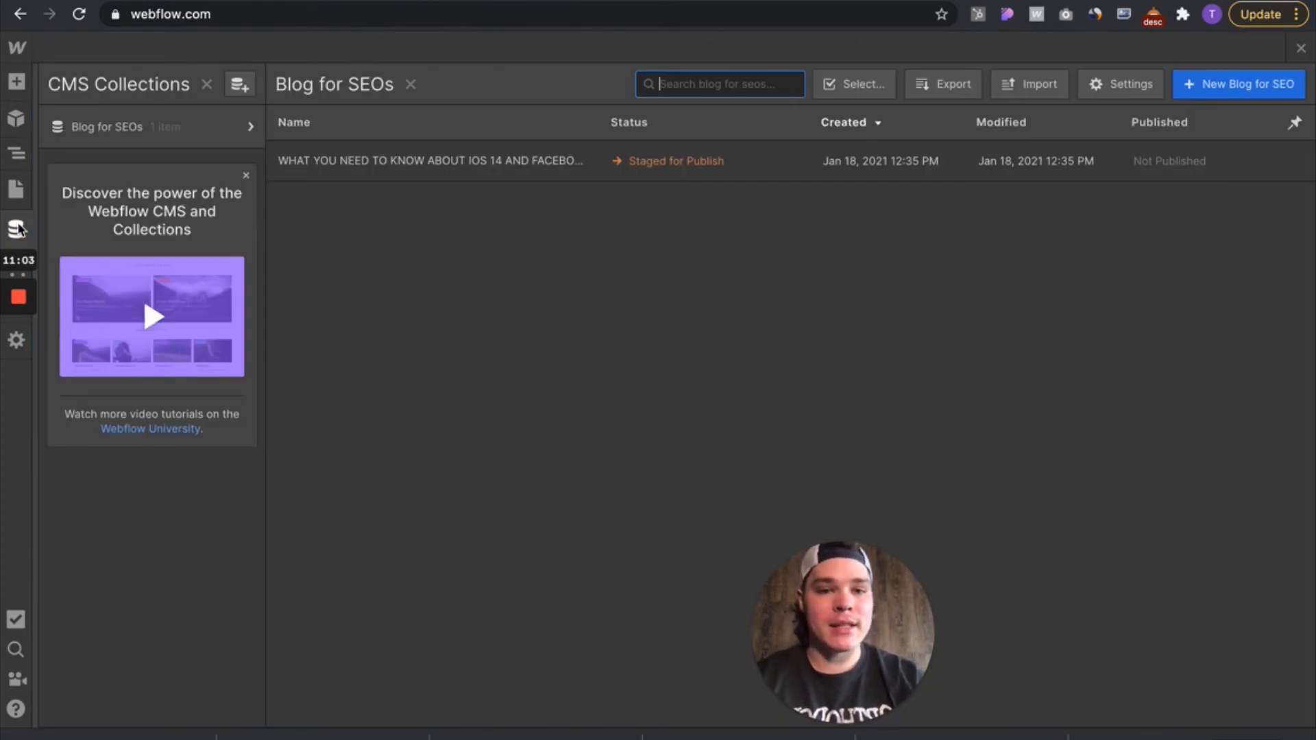
left_click(1198, 89)
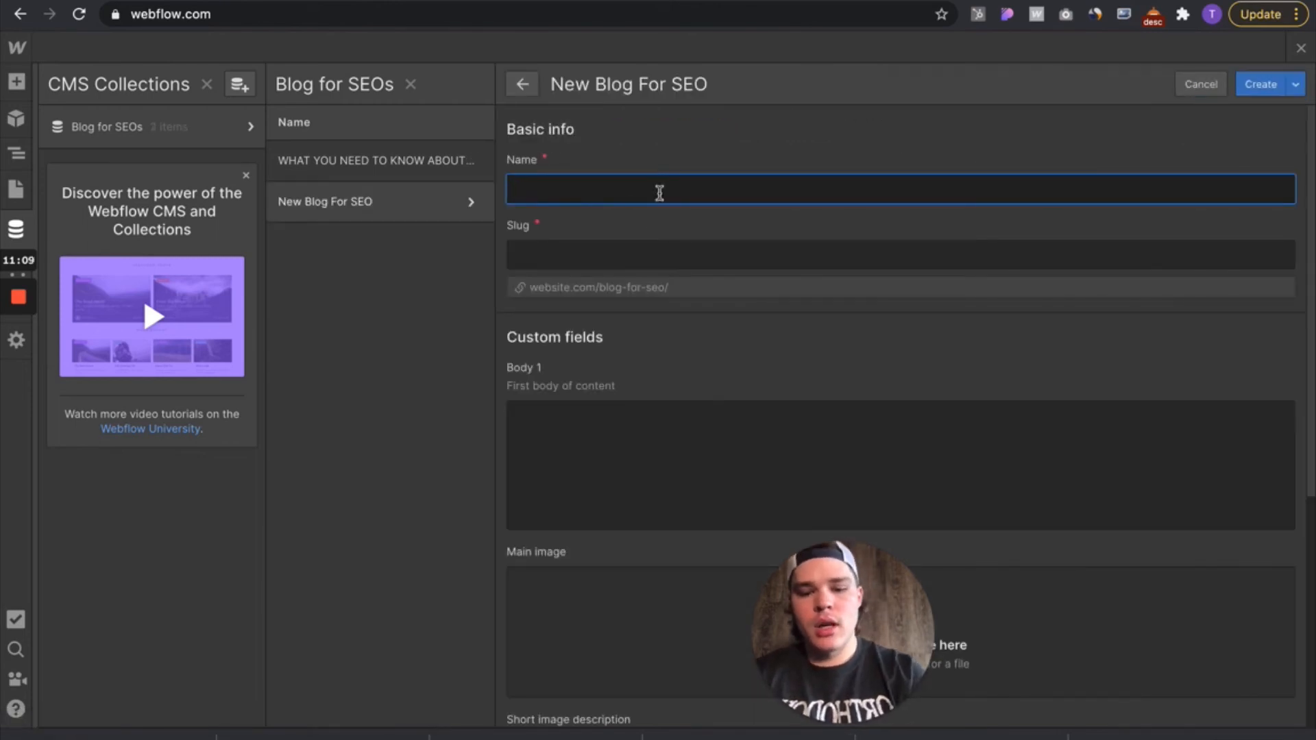
type("Treva")
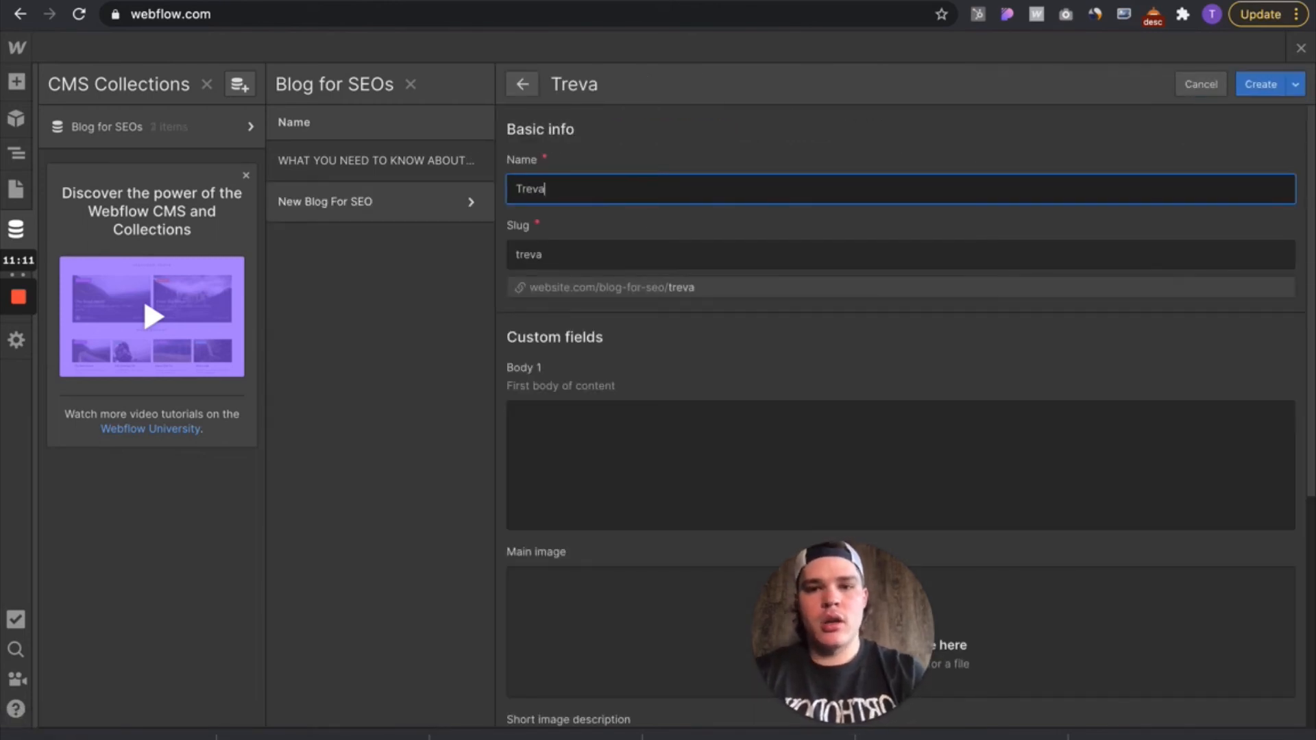
type("n is awesome")
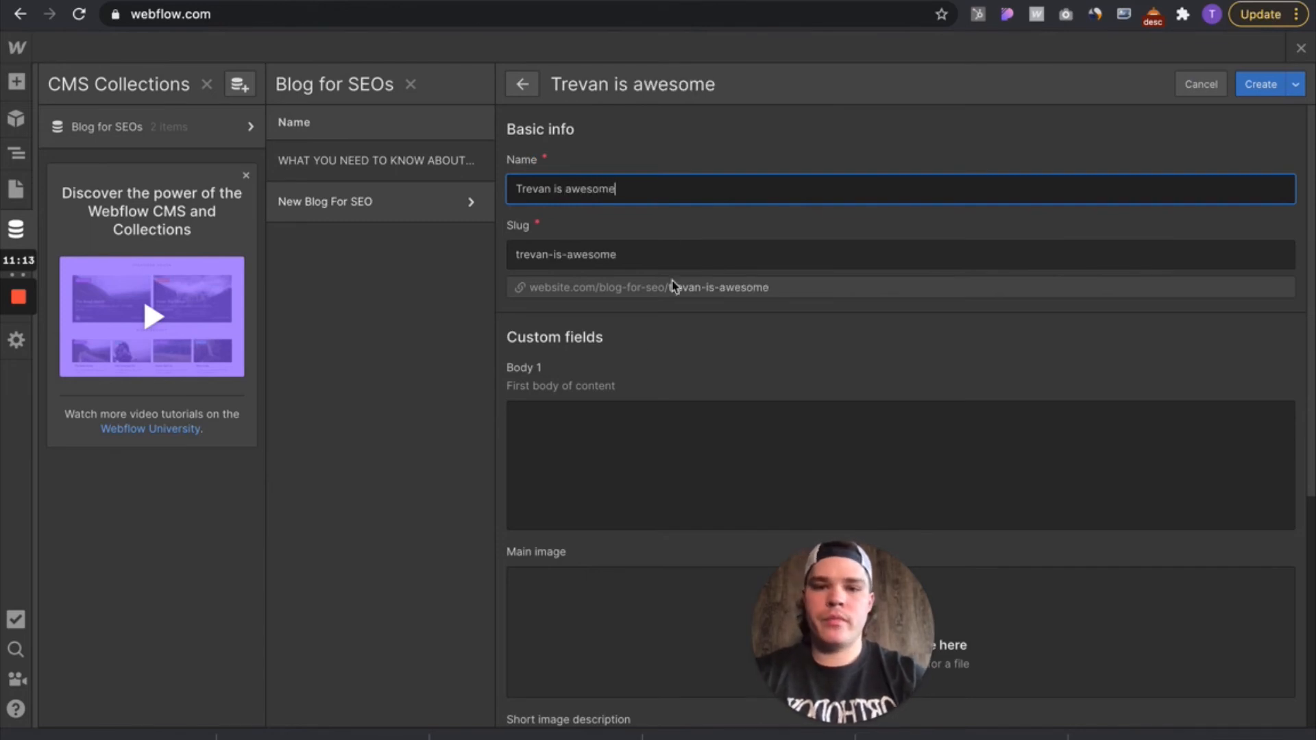
left_click(651, 498)
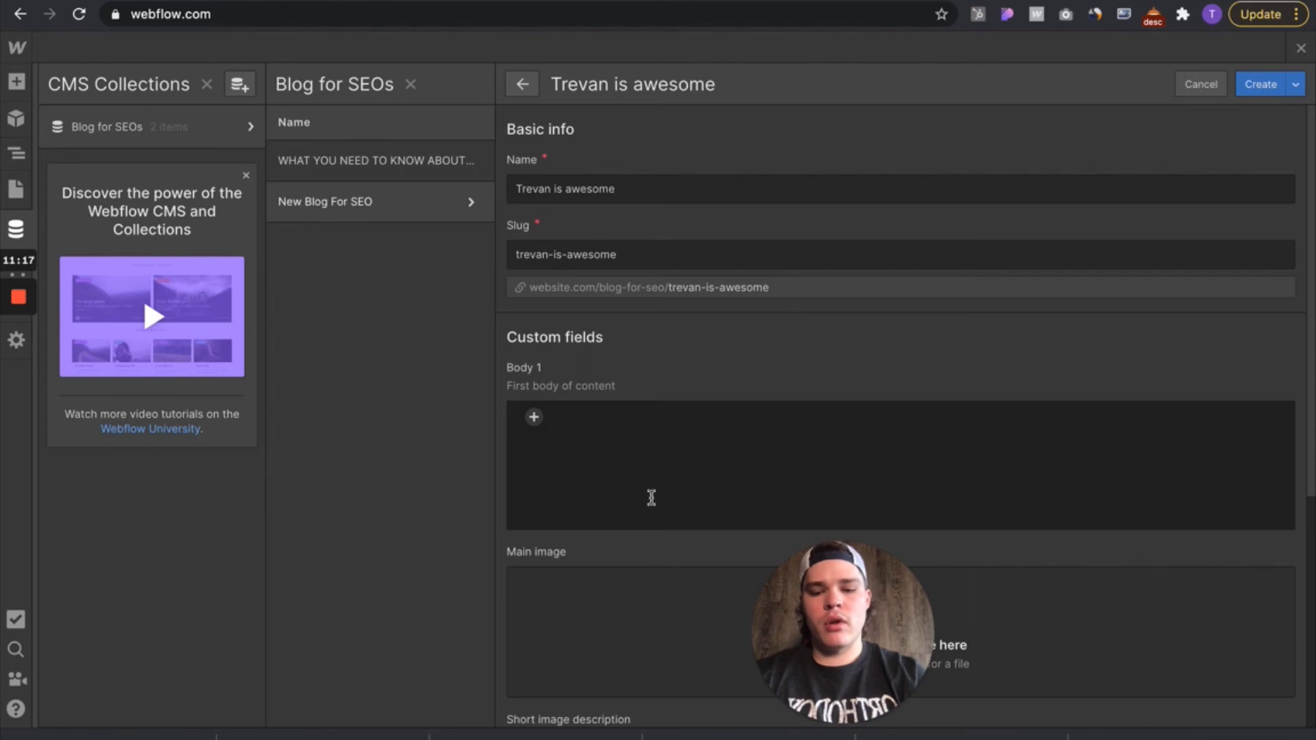
type("Samuel is no")
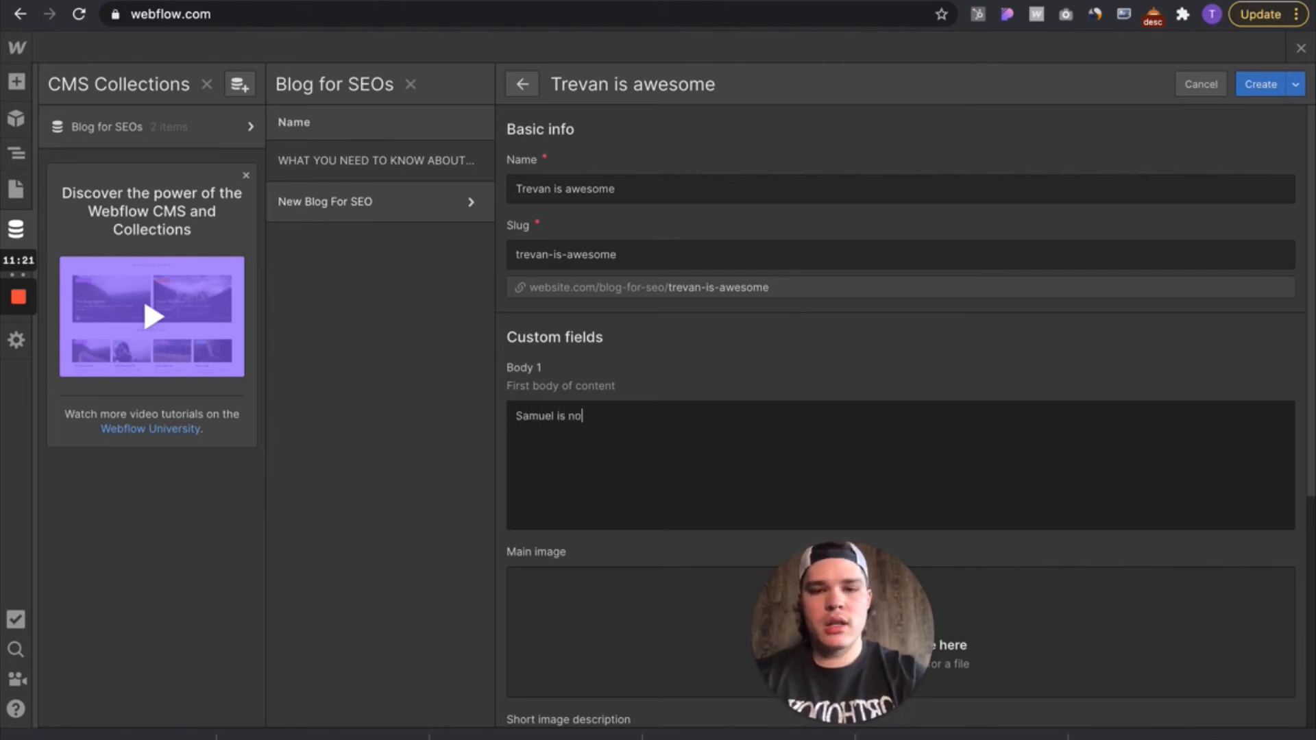
type("t")
scroll(648, 554, "down", 1)
left_click_drag(691, 333, 511, 331)
key("BackSpace")
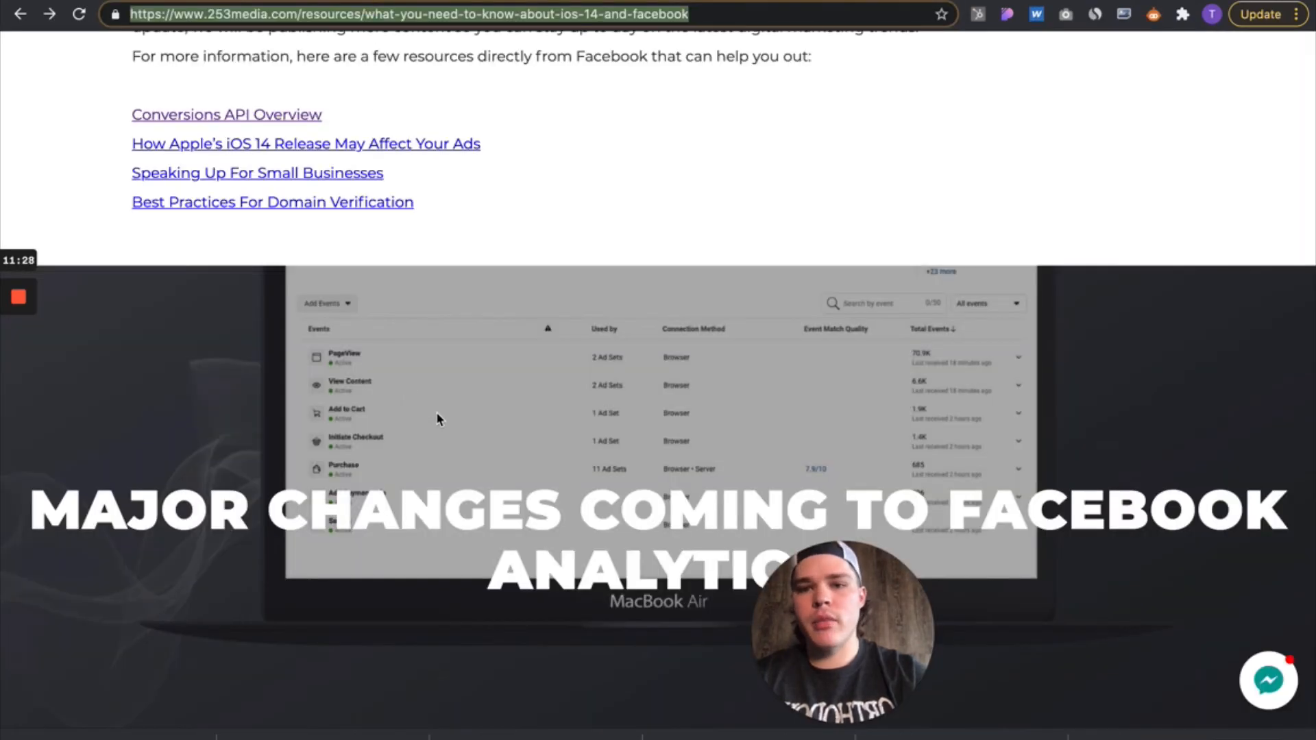
Step: Copy the 253 Media article's text from the Trackable Events heading through the sentence introducing the Facebook resources
scroll(506, 540, "down", 2)
scroll(506, 540, "down", 10)
scroll(506, 538, "up", 20)
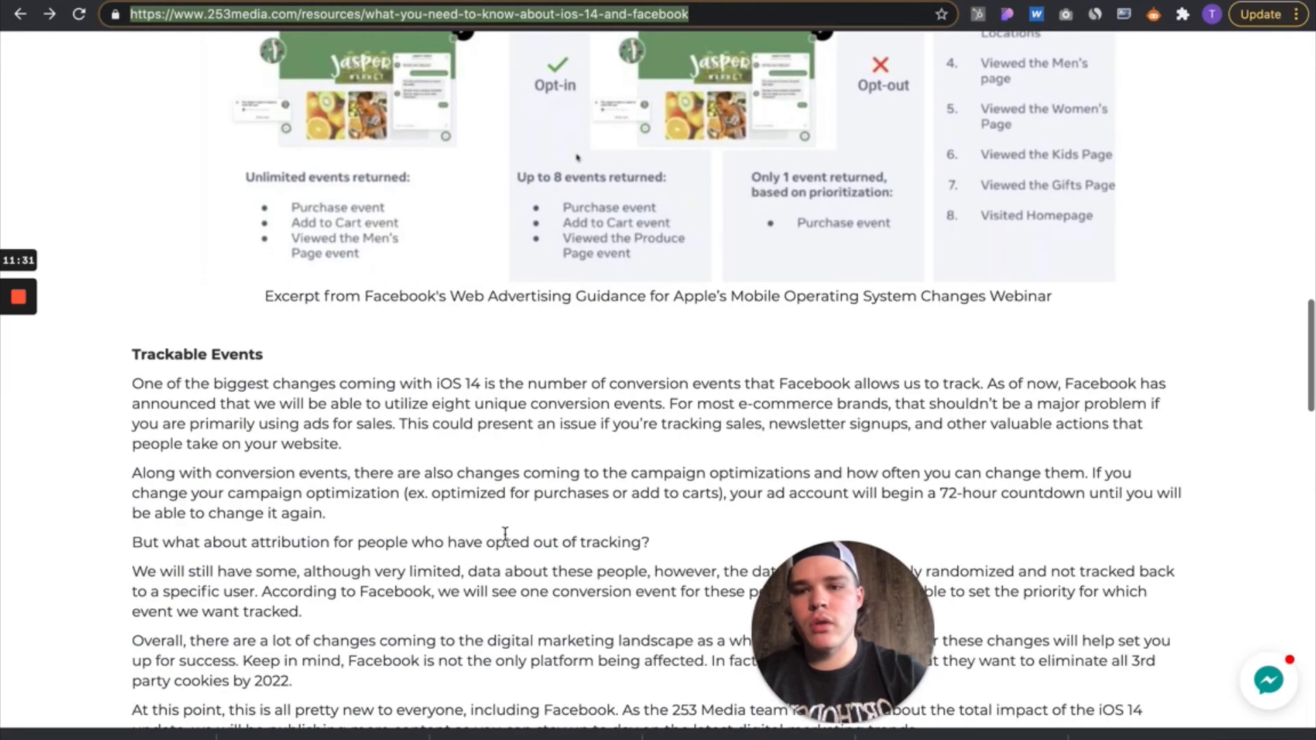
triple_click(376, 473)
left_click(137, 353)
left_click_drag(164, 353, 717, 226)
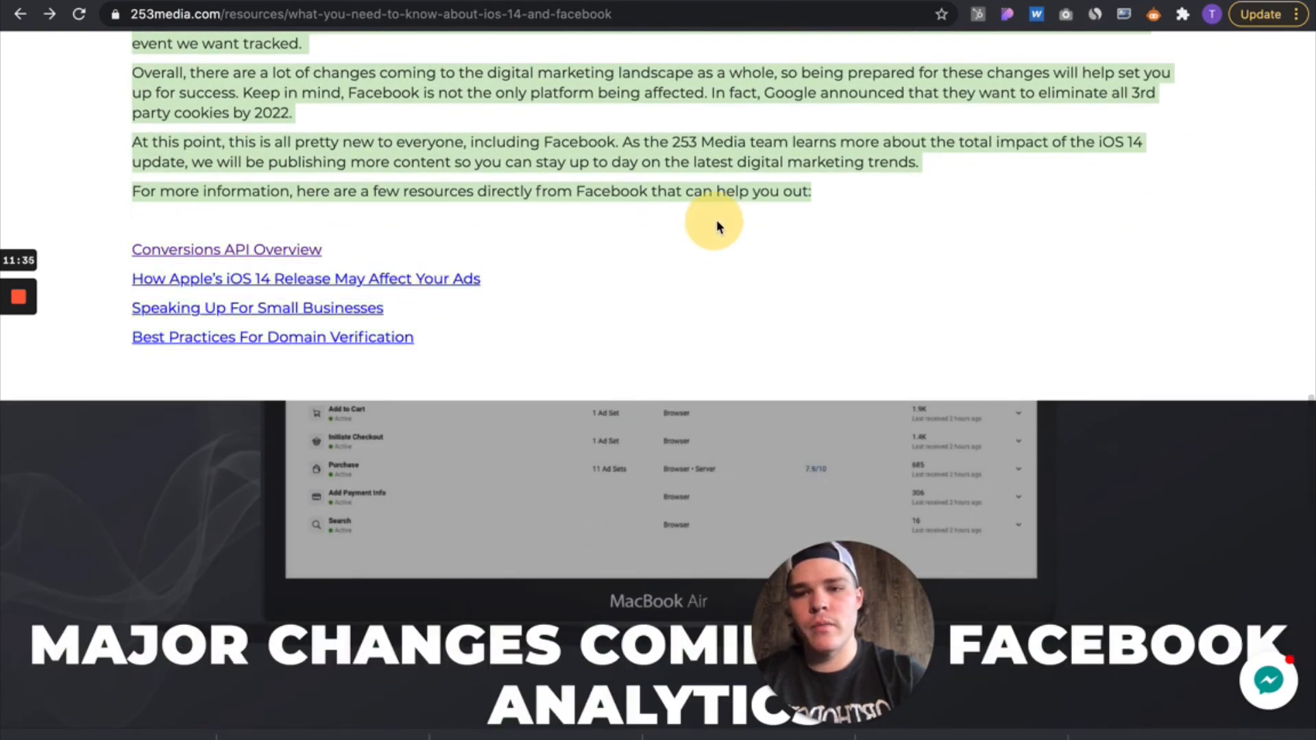
Step: Return to the new item in Webflow and paste the copied article text into its Body 1 field
left_click(134, 1)
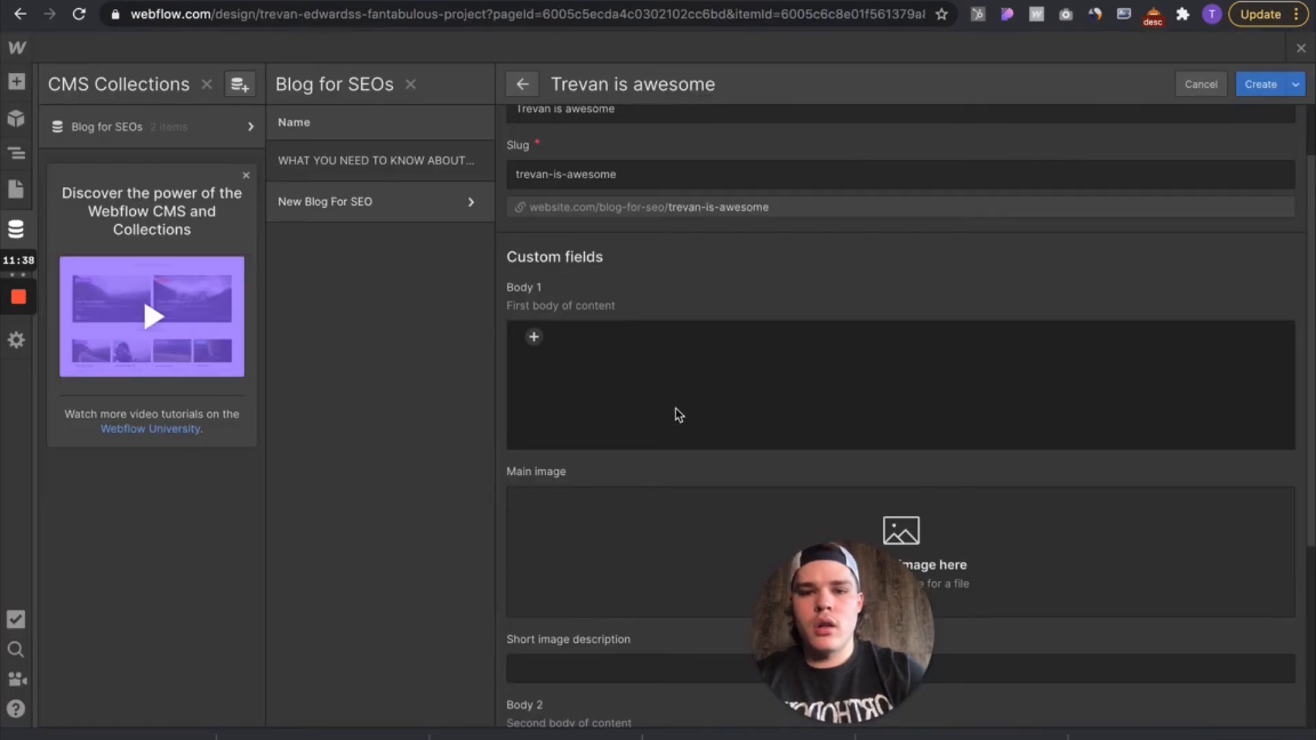
left_click(558, 364)
key("ctrl+v")
Step: Add the JPG photo of the black car as the Main image, create the item and close the CMS collections
scroll(614, 528, "down", 7)
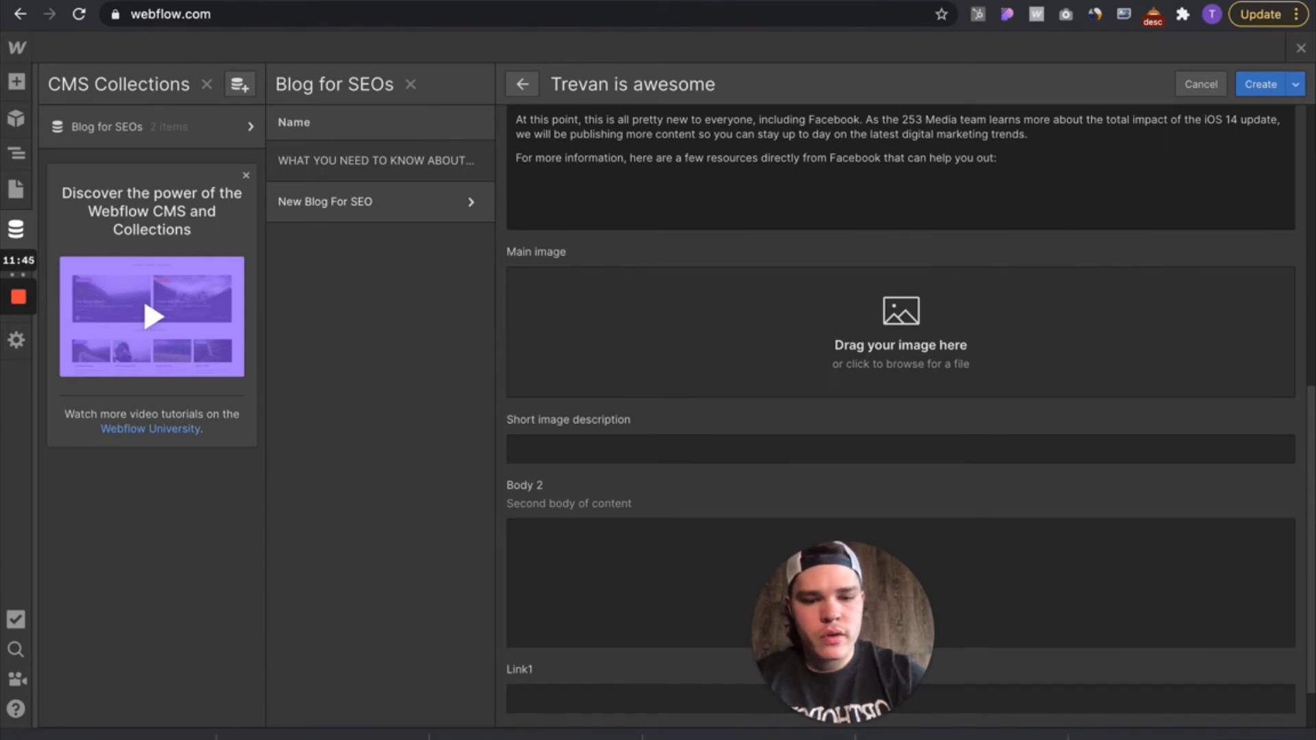
left_click_drag(934, 711, 889, 325)
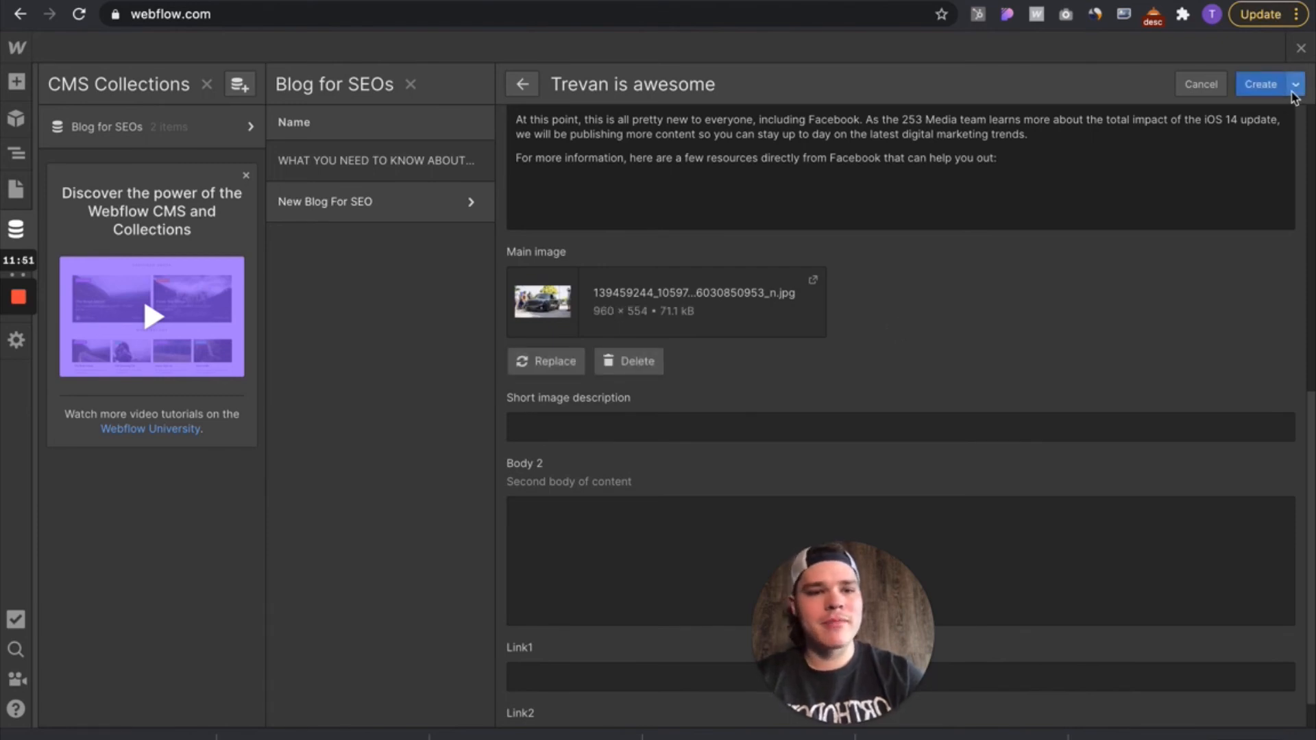
left_click(1262, 85)
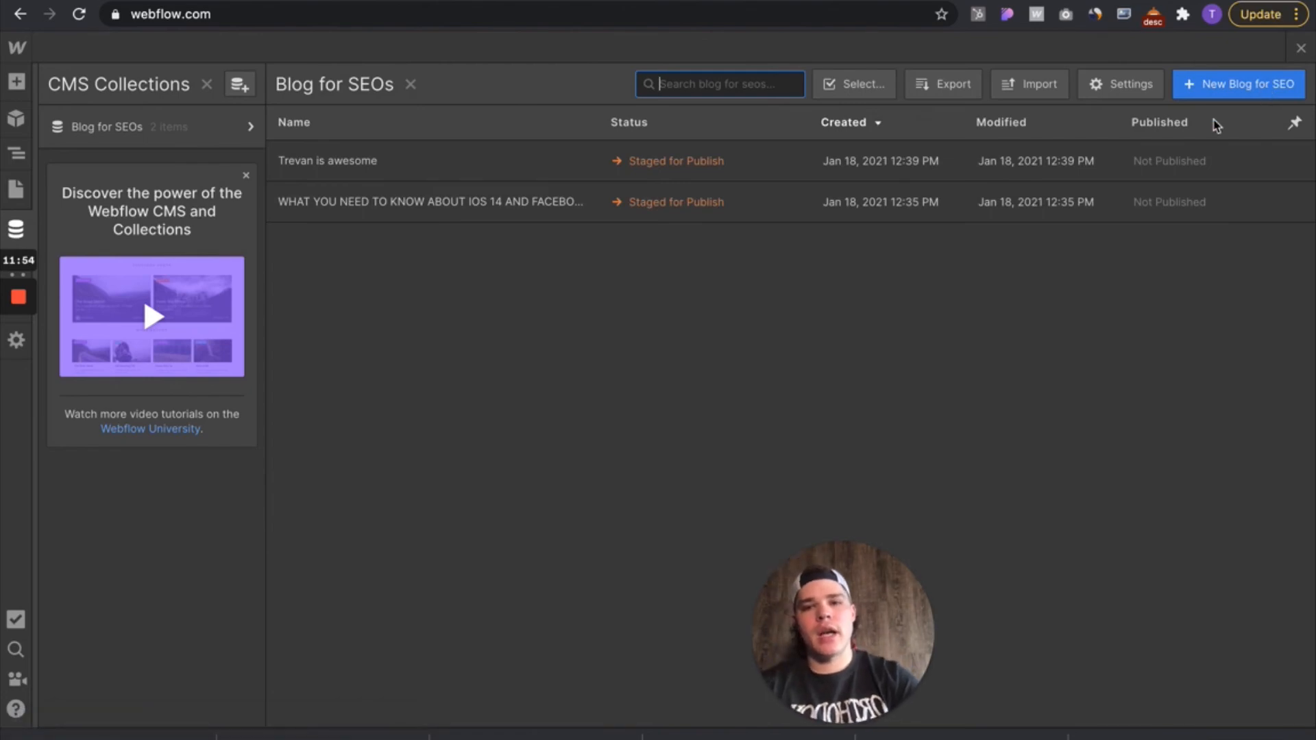
left_click(1302, 49)
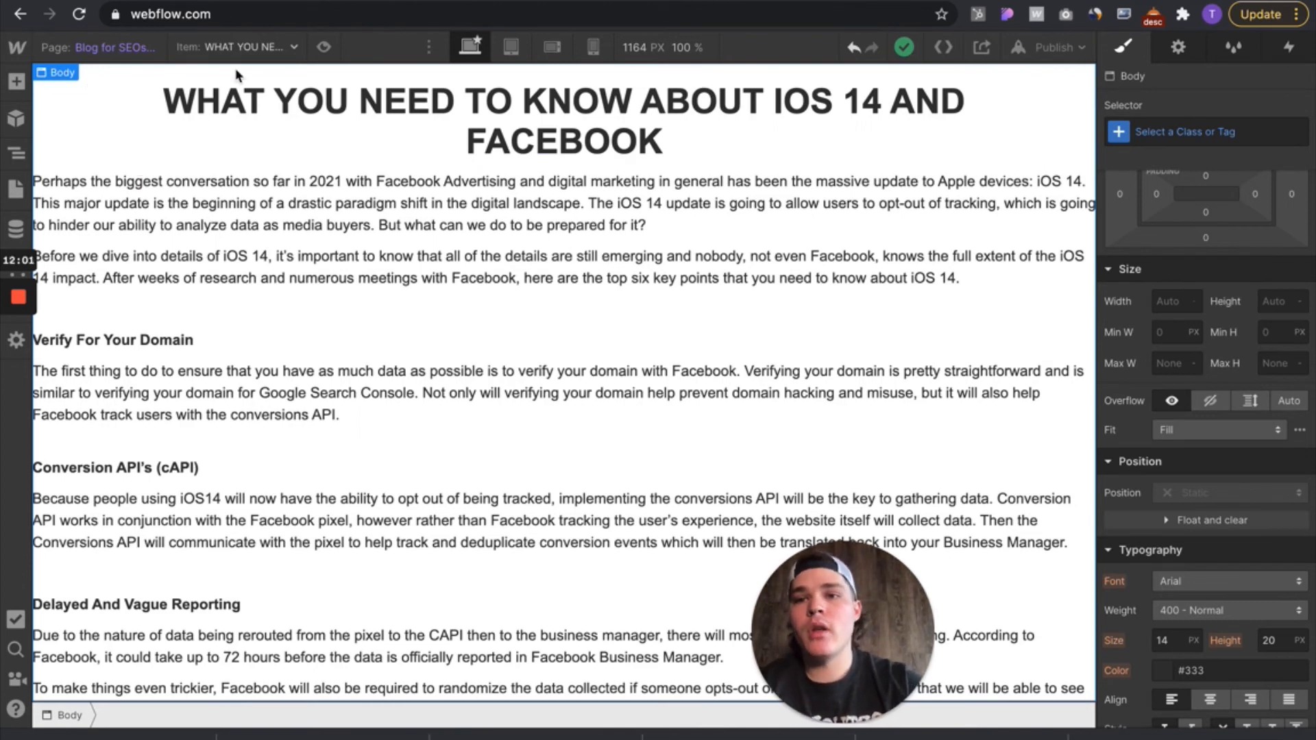
Step: Switch the template page's previewed item to the newly created post and review its heading, body text and main image
left_click(264, 46)
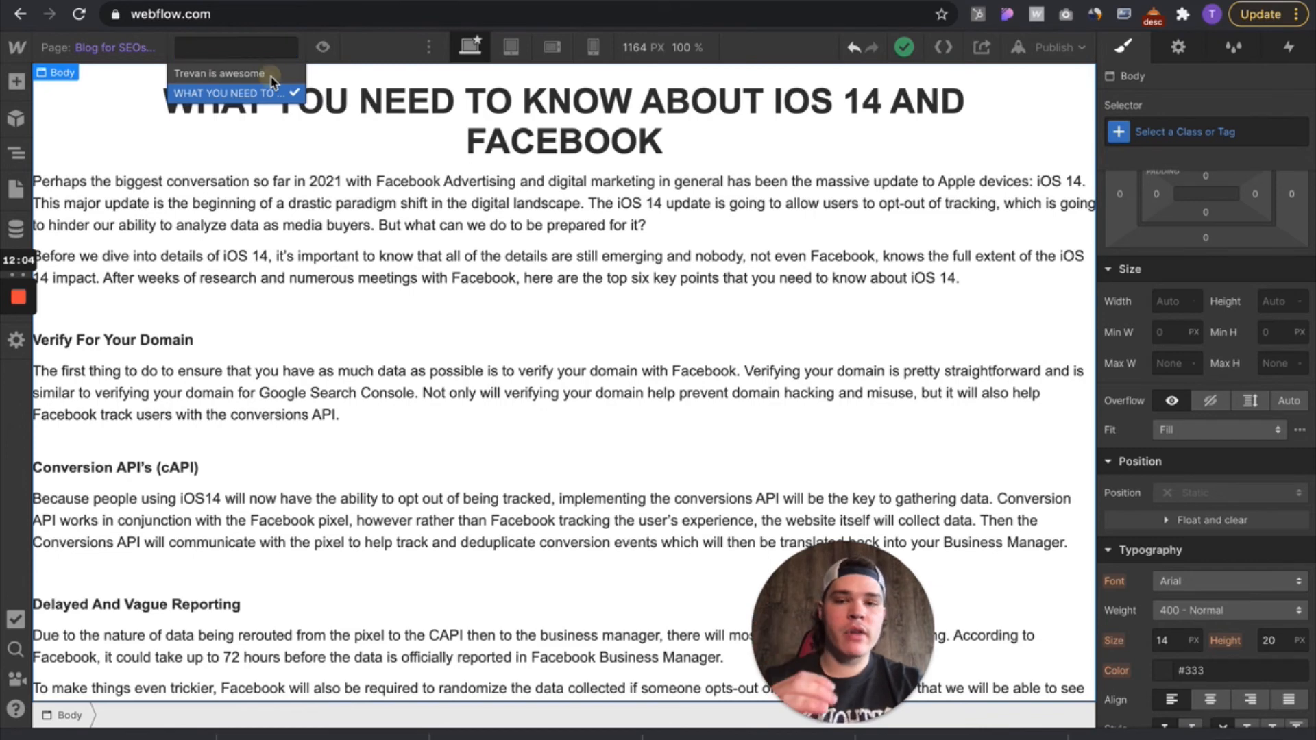
left_click(270, 76)
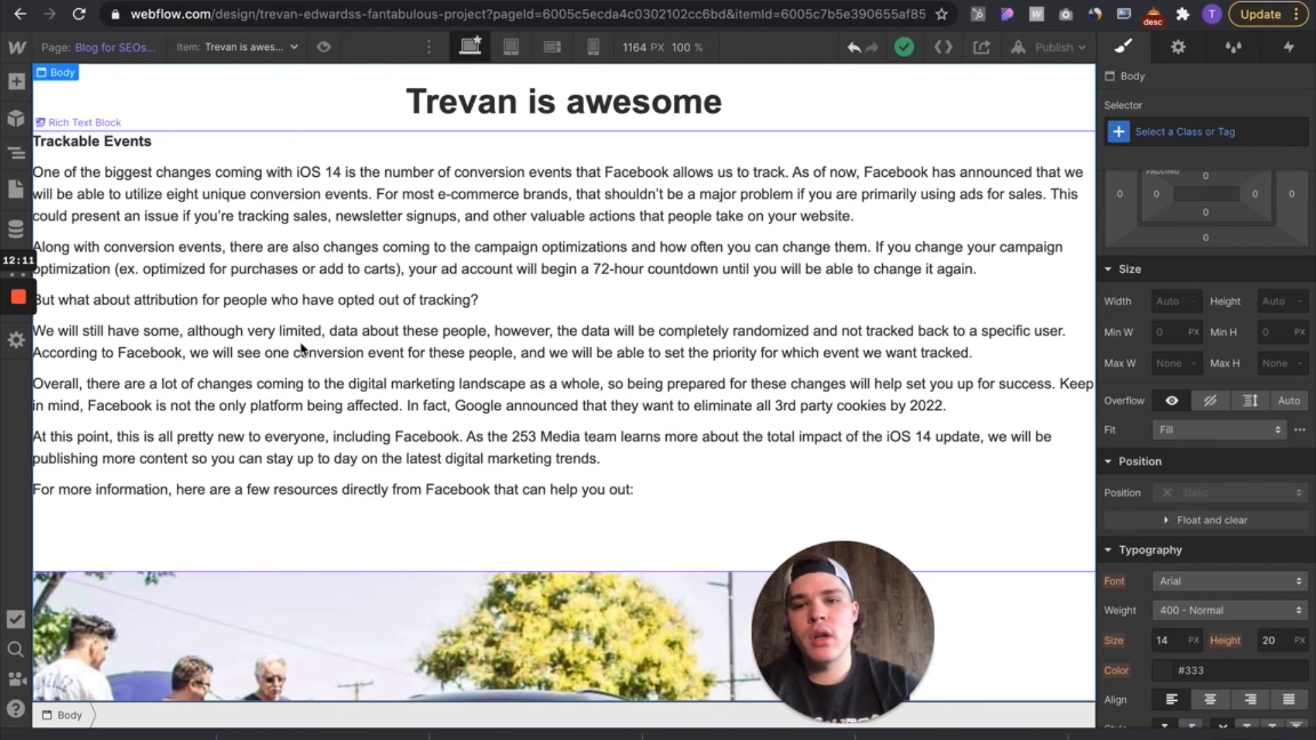
scroll(302, 348, "down", 3)
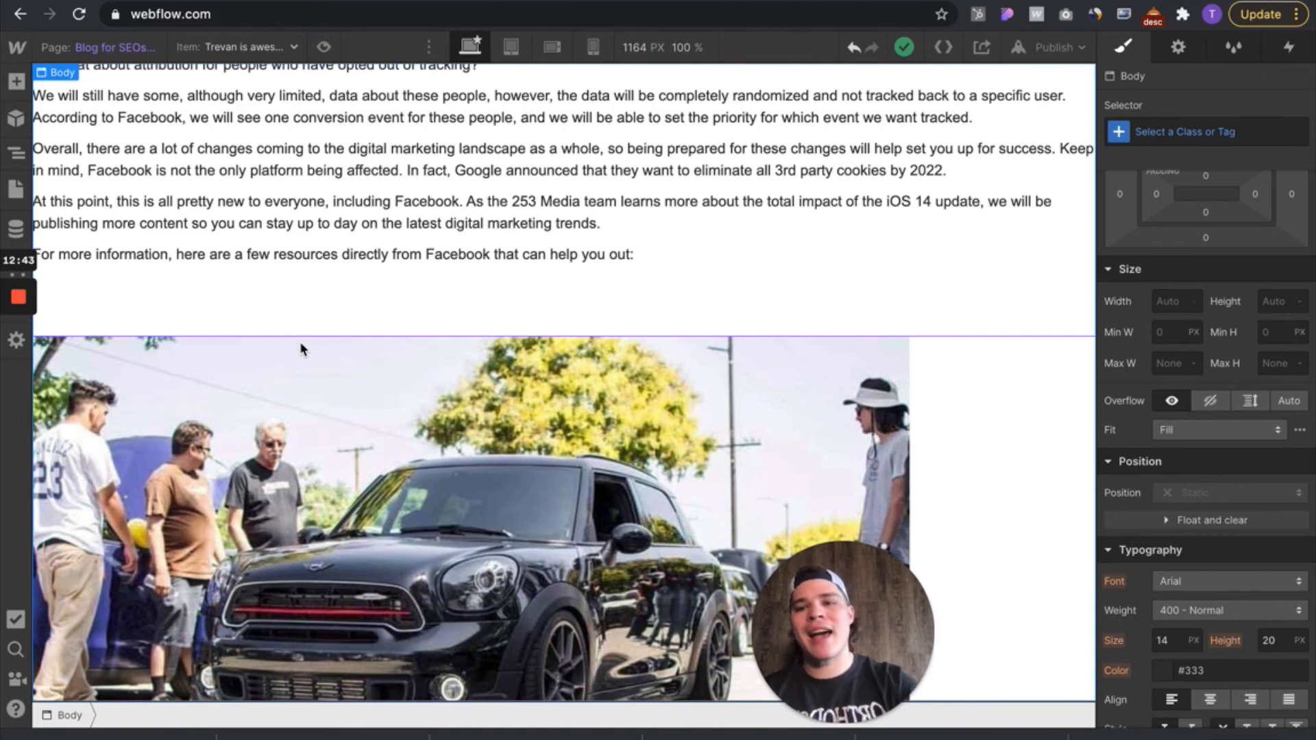
scroll(301, 348, "up", 4)
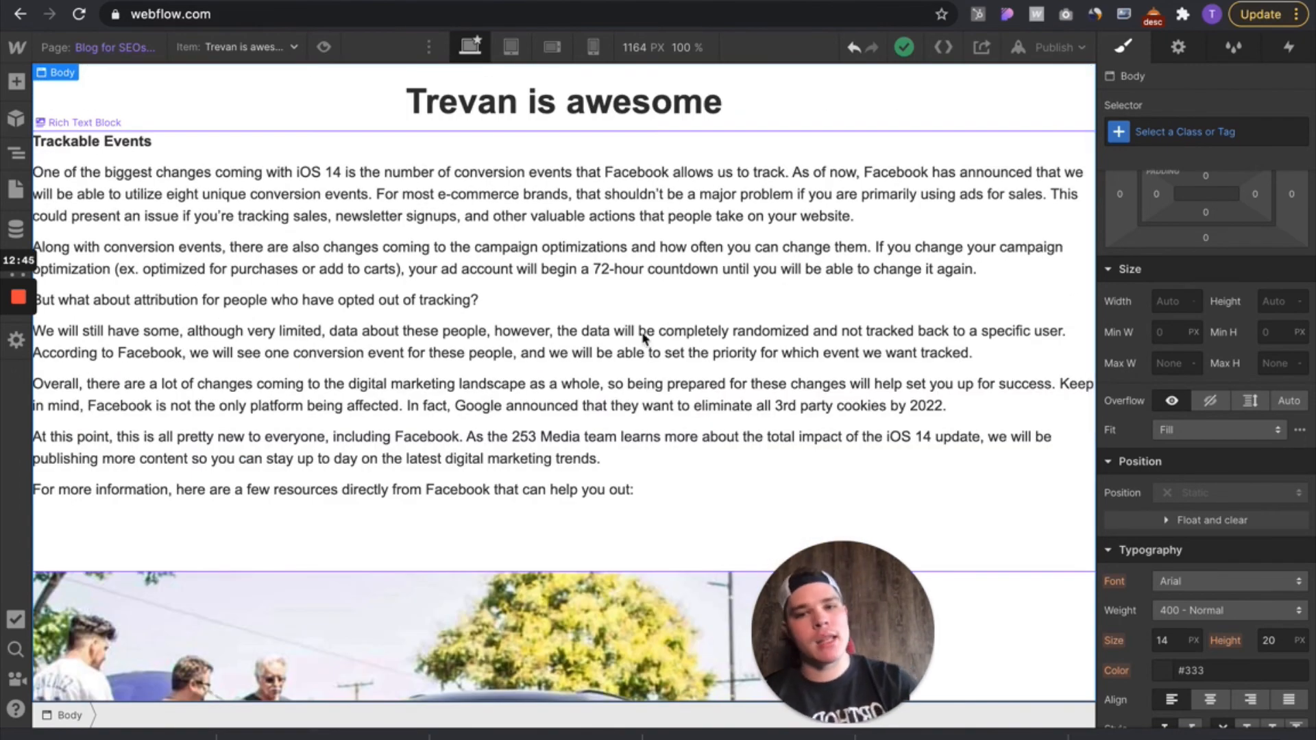